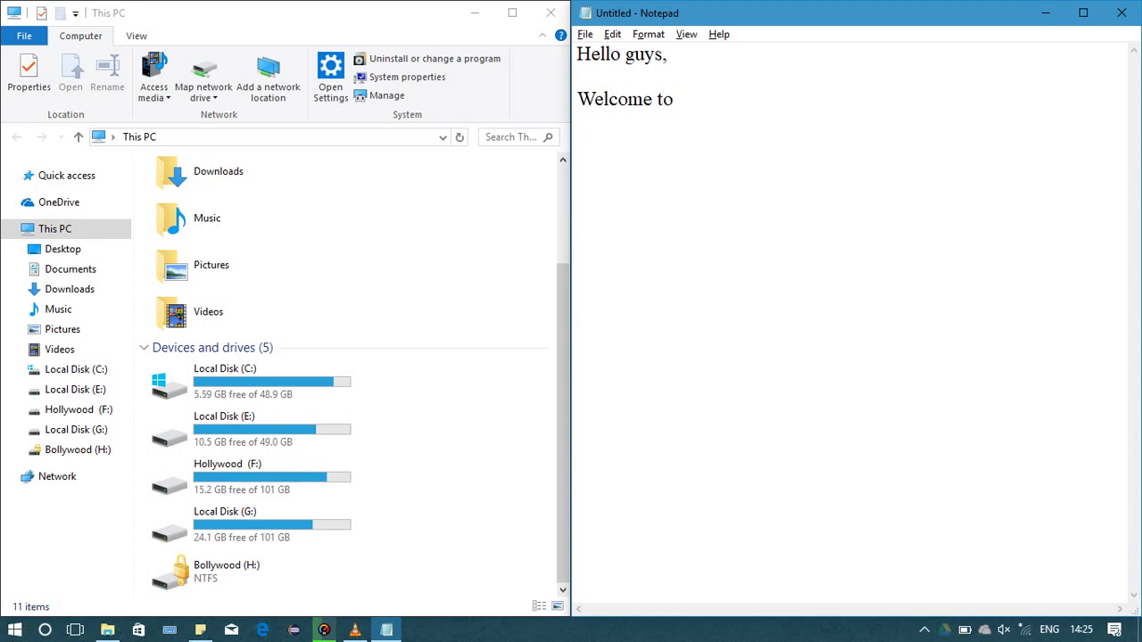
# End the welcome with 'my channel..' and type the intro about locking a drive without installing apps
pyautogui.write('my channe')
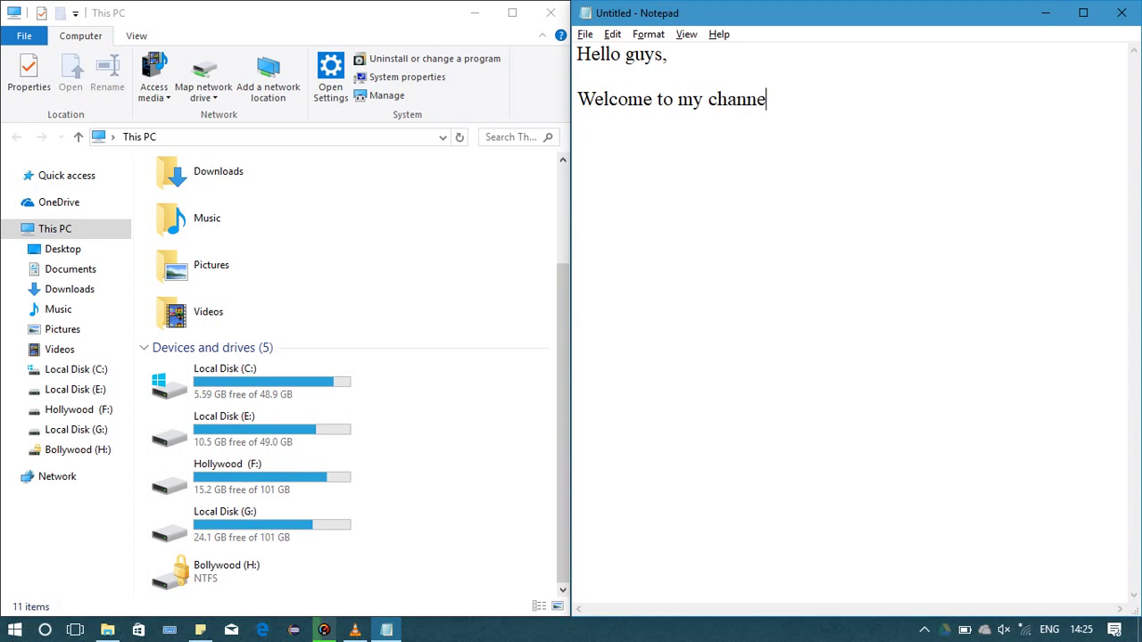
pyautogui.write('l..')
pyautogui.press('Return')
pyautogui.press('Return')
pyautogui.write('Today i am go')
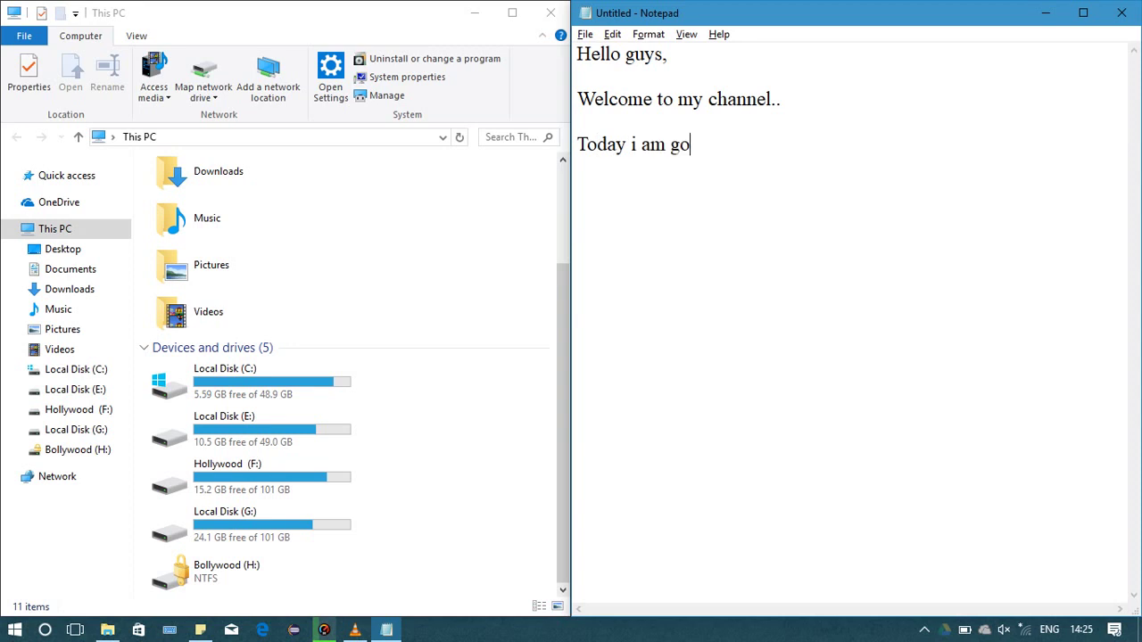
pyautogui.write('ing to show yoy')
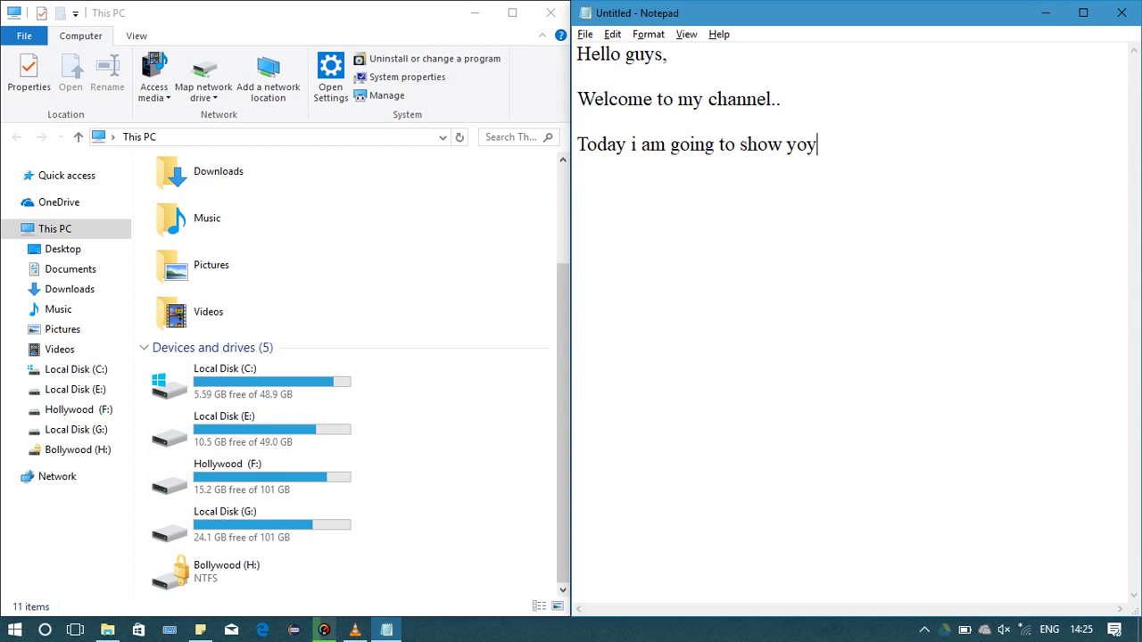
pyautogui.press('BackSpace')
pyautogui.write('u , how to lock yo')
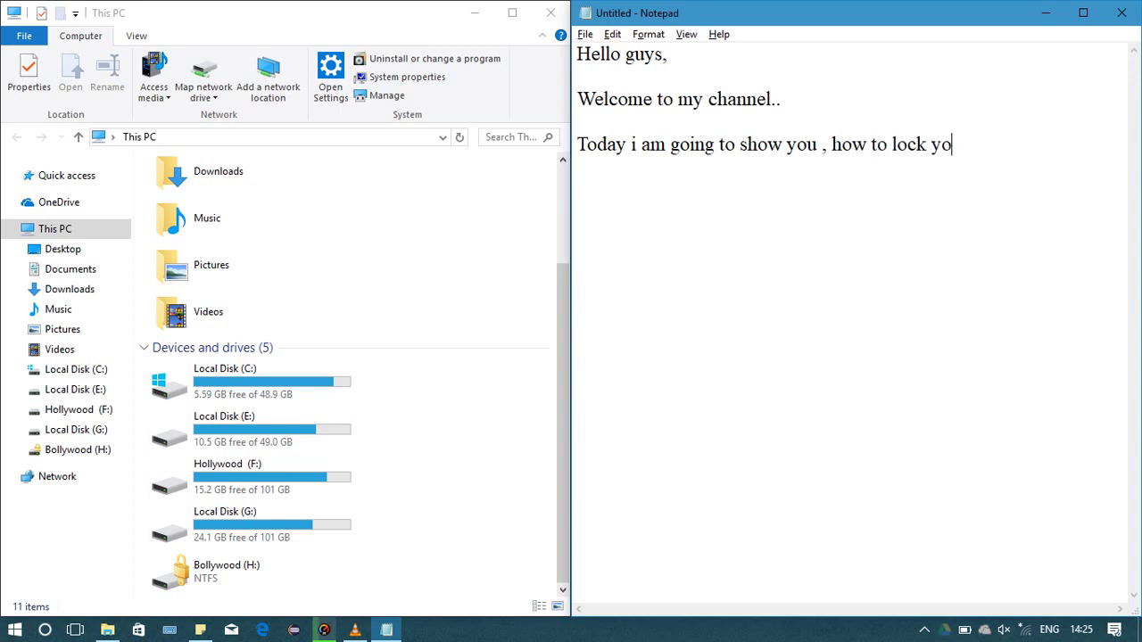
pyautogui.write('ur hard drive')
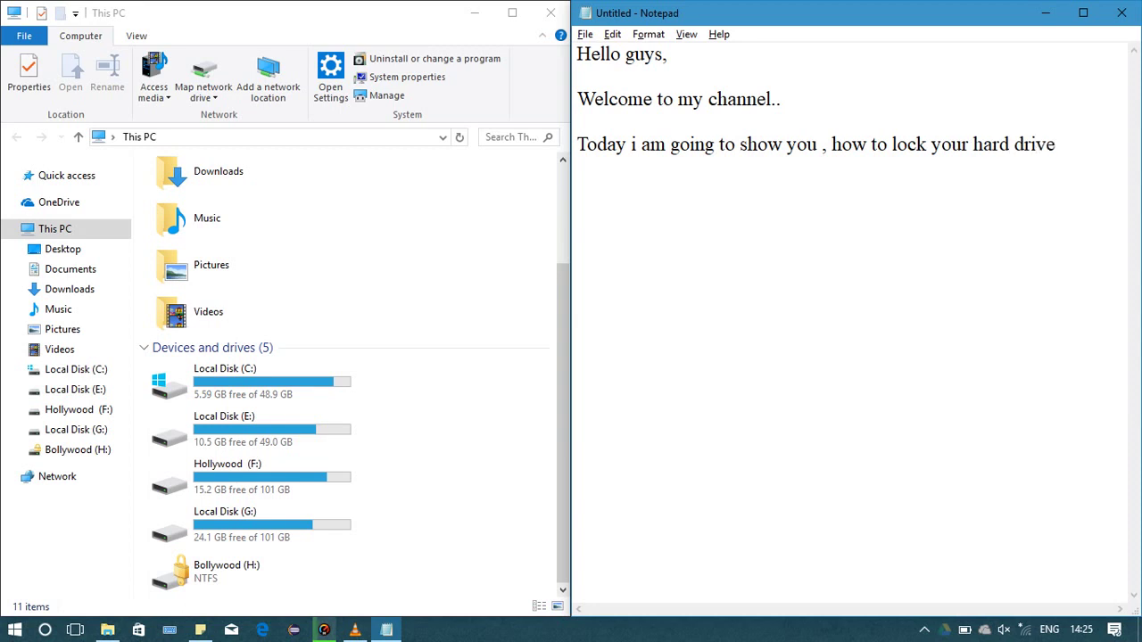
pyautogui.write(' without using')
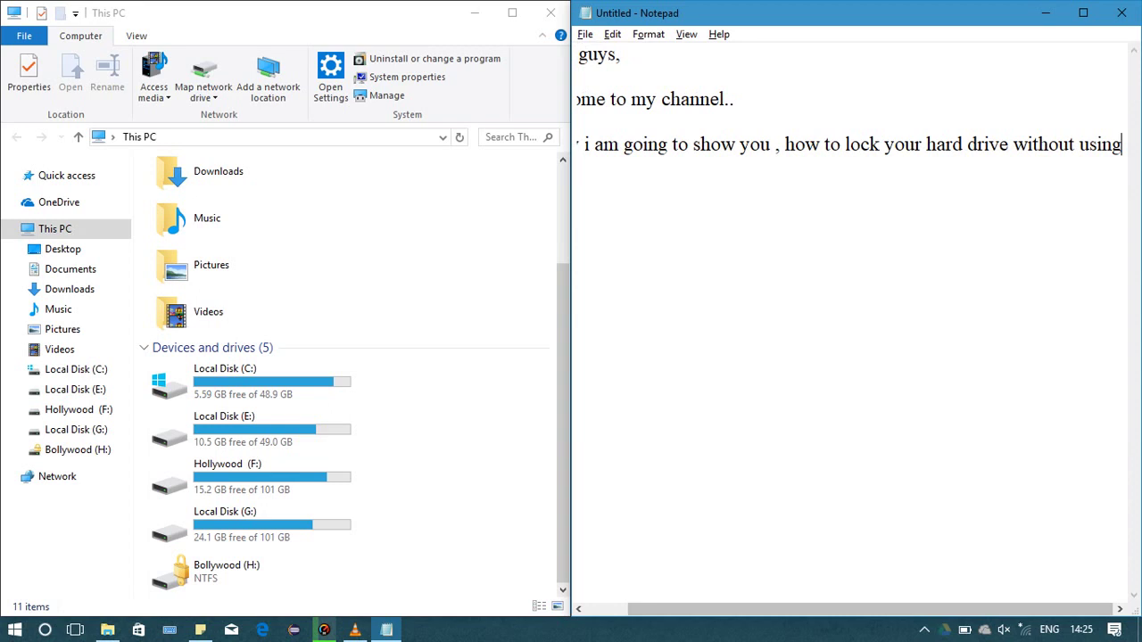
pyautogui.write(' any th')
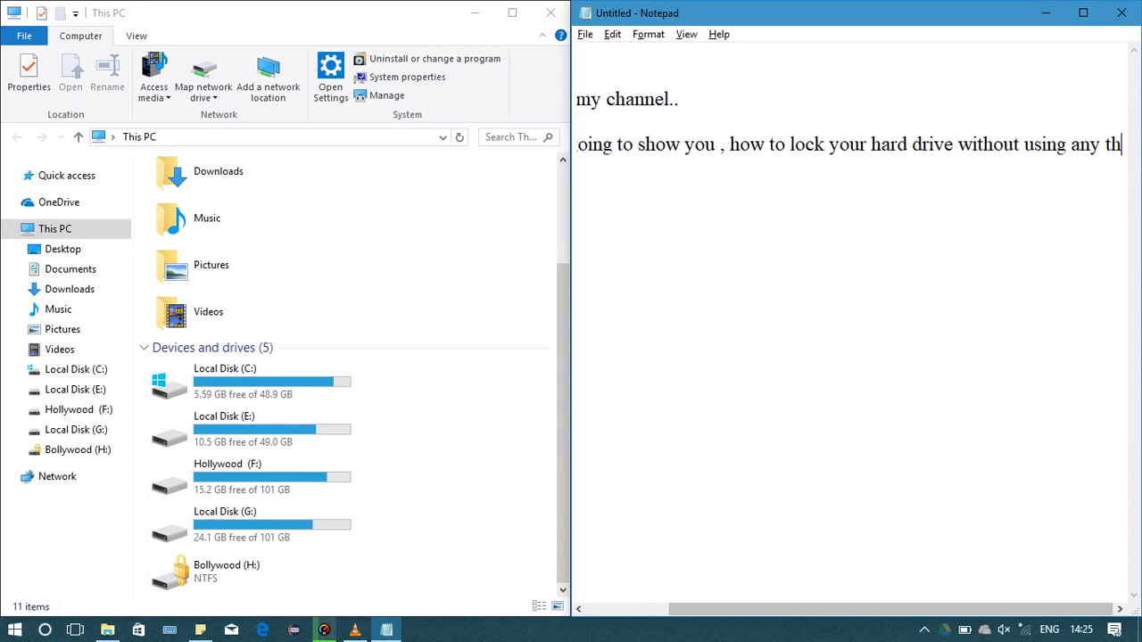
pyautogui.write('ird pa')
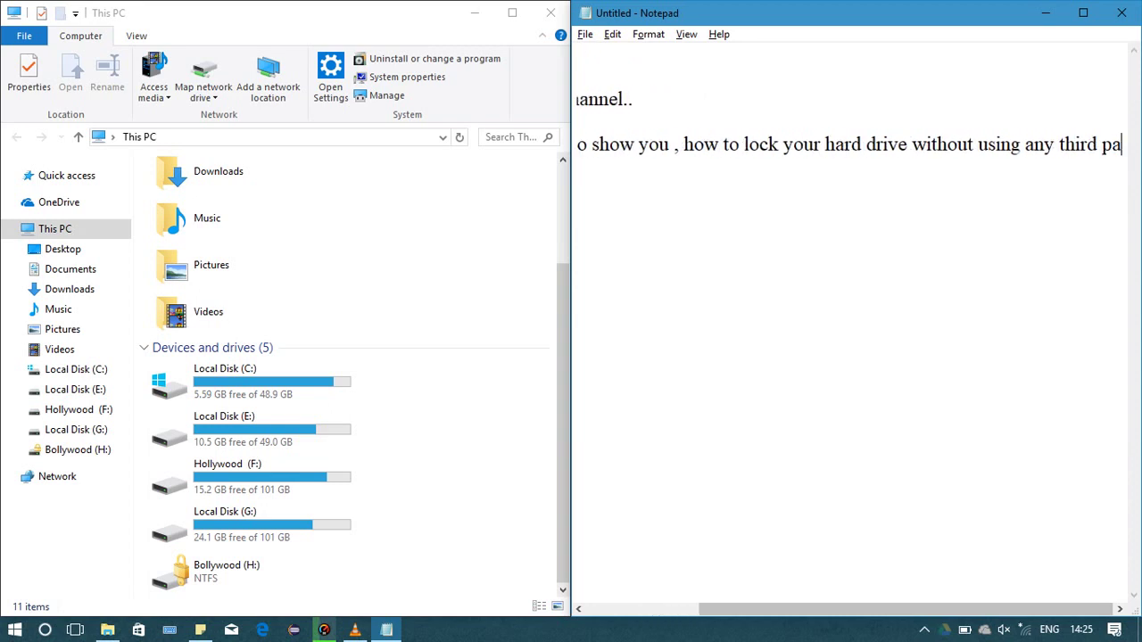
pyautogui.write('rty app ')
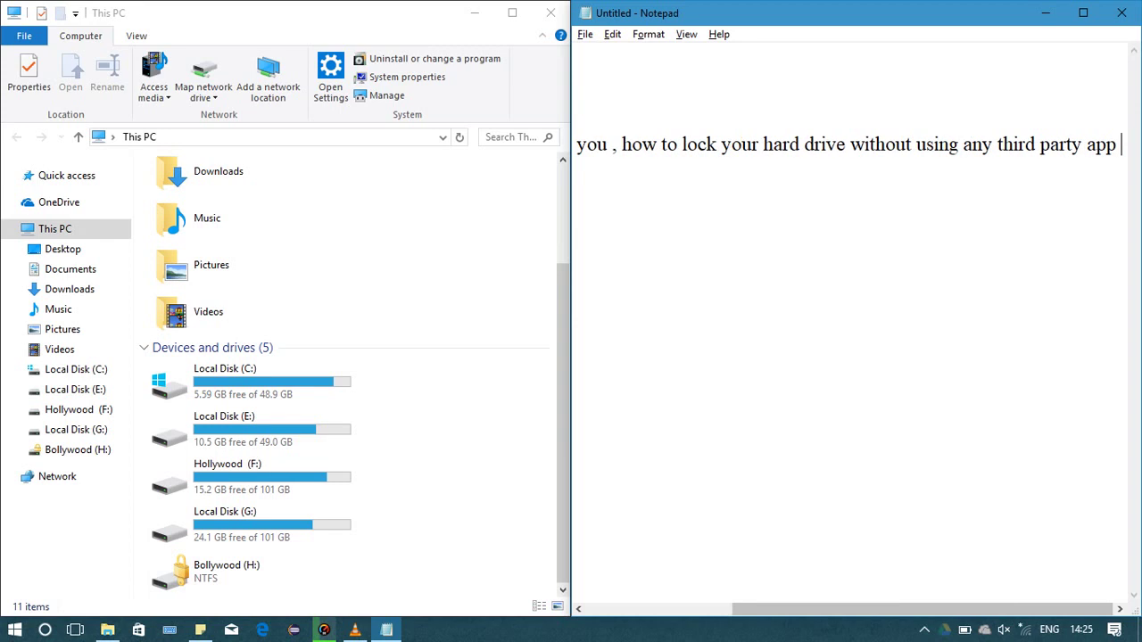
pyautogui.write('or w')
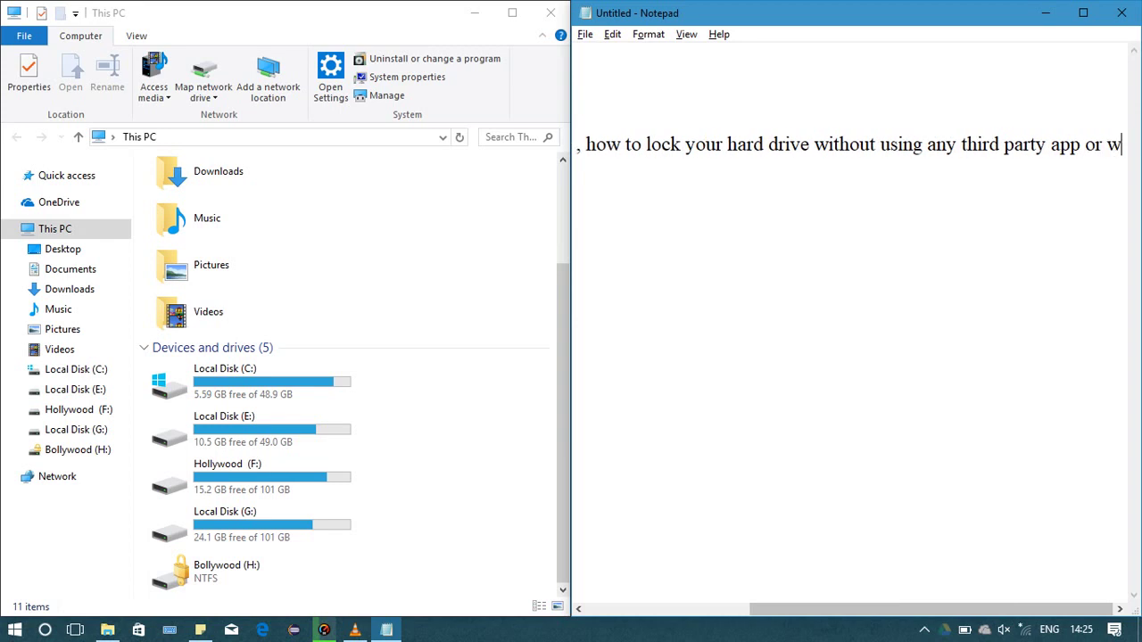
pyautogui.write('ith')
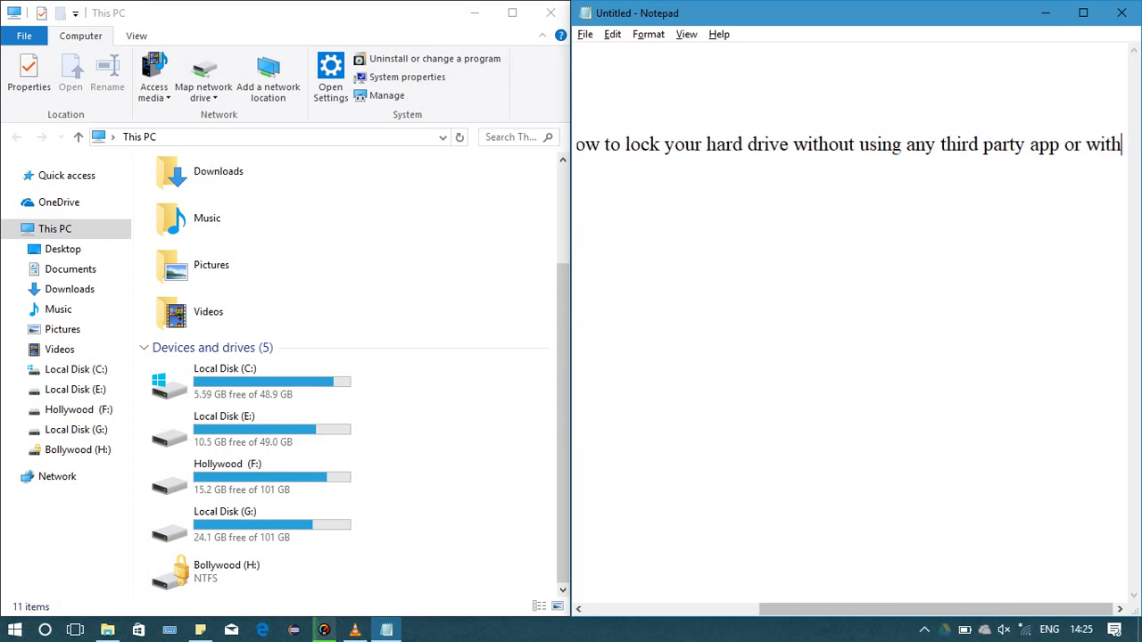
pyautogui.write('out u')
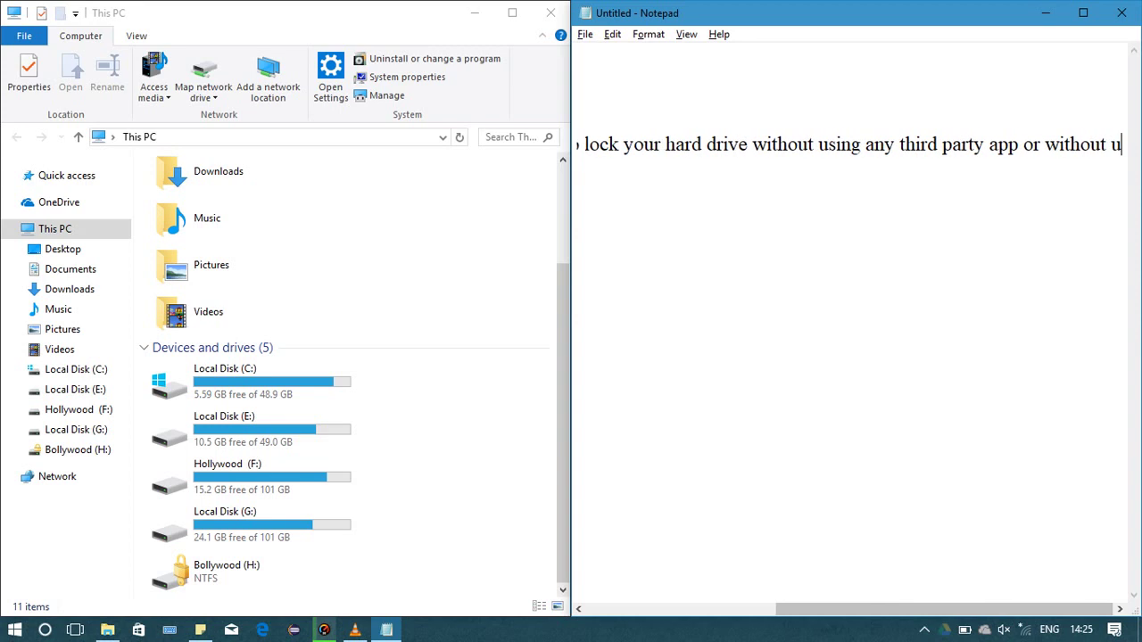
pyautogui.write('sin')
pyautogui.press('BackSpace')
pyautogui.press('BackSpace')
pyautogui.press('BackSpace')
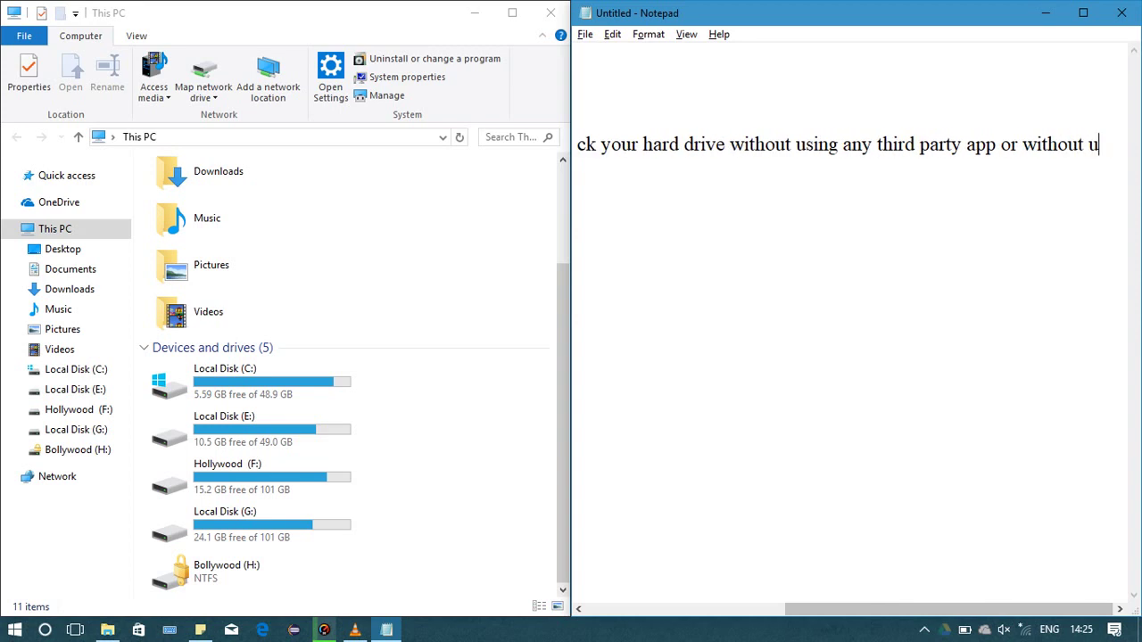
pyautogui.press('BackSpace')
pyautogui.write('insta')
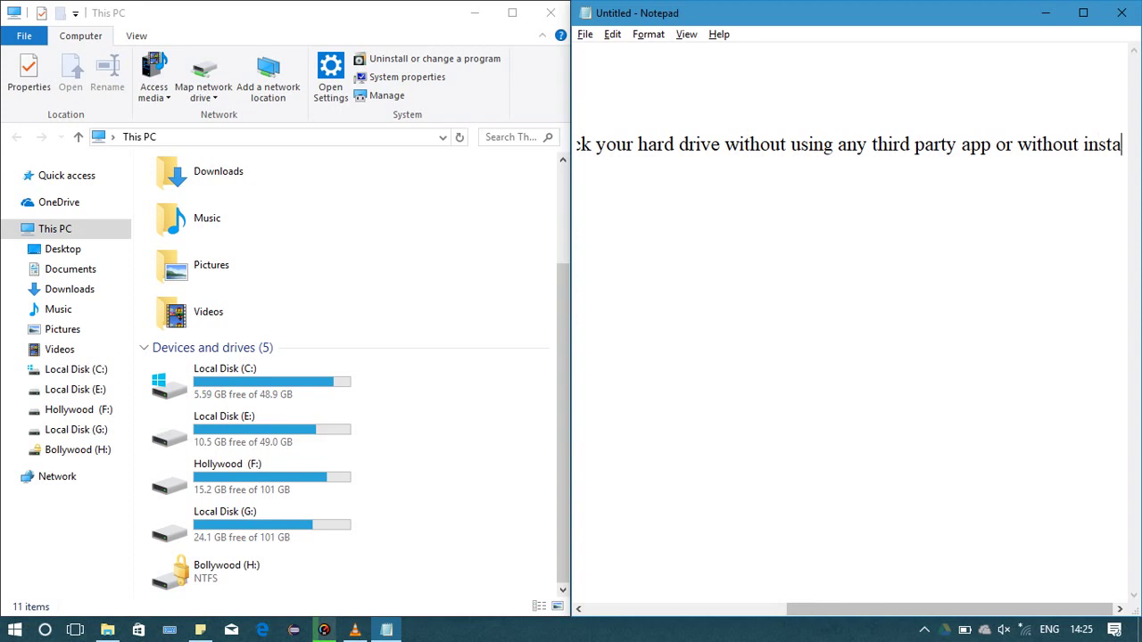
pyautogui.write('lling a')
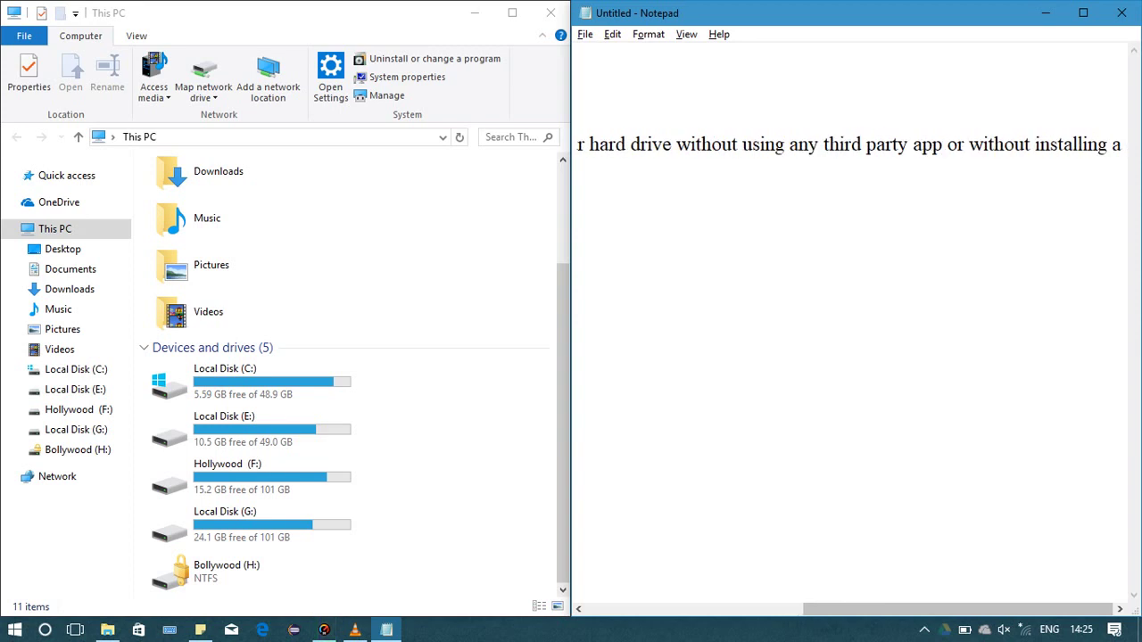
pyautogui.write('ny')
# Add 'app from internet.' and the line 'You can easily set a password to your hard drive or to any partition'
pyautogui.press('Return')
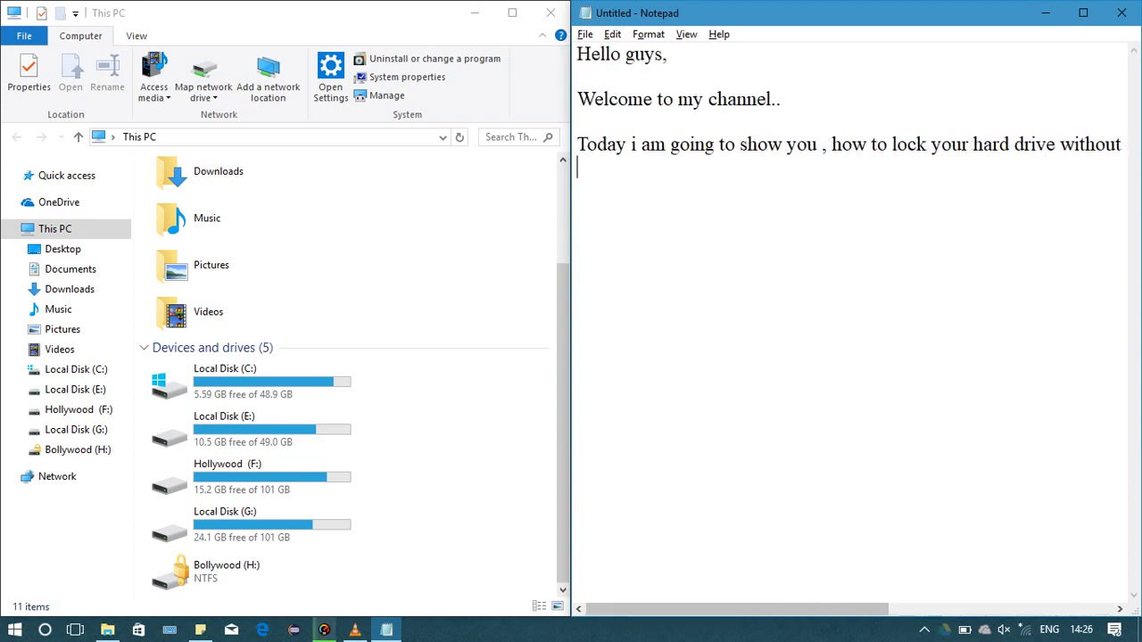
pyautogui.write('app from i')
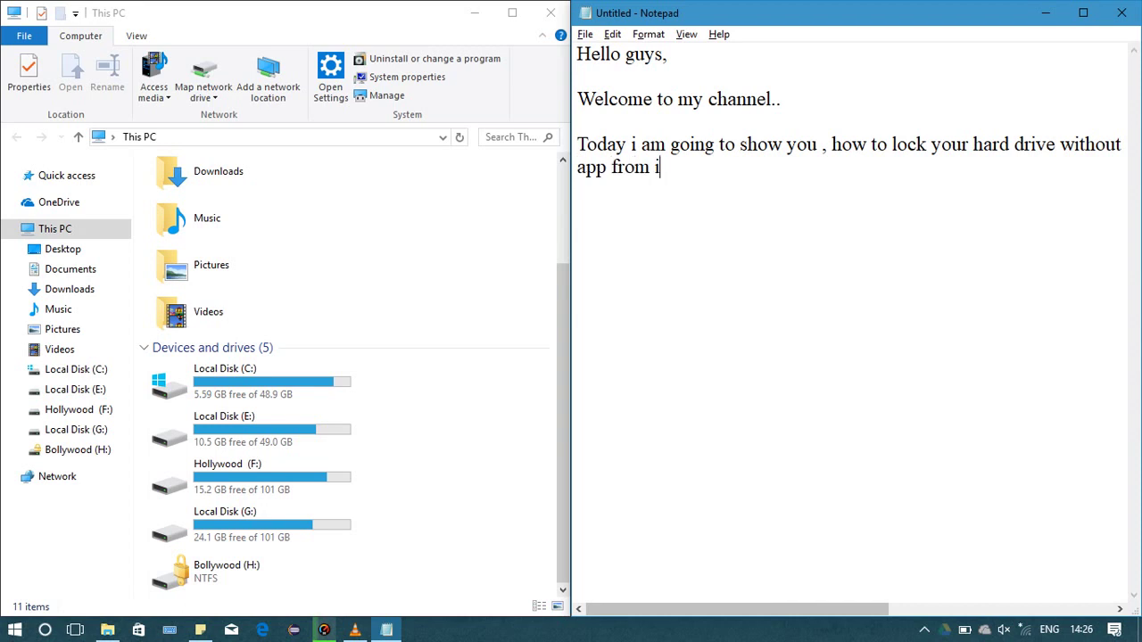
pyautogui.write('nternet.')
pyautogui.press('Return')
pyautogui.press('Return')
pyautogui.write('You ')
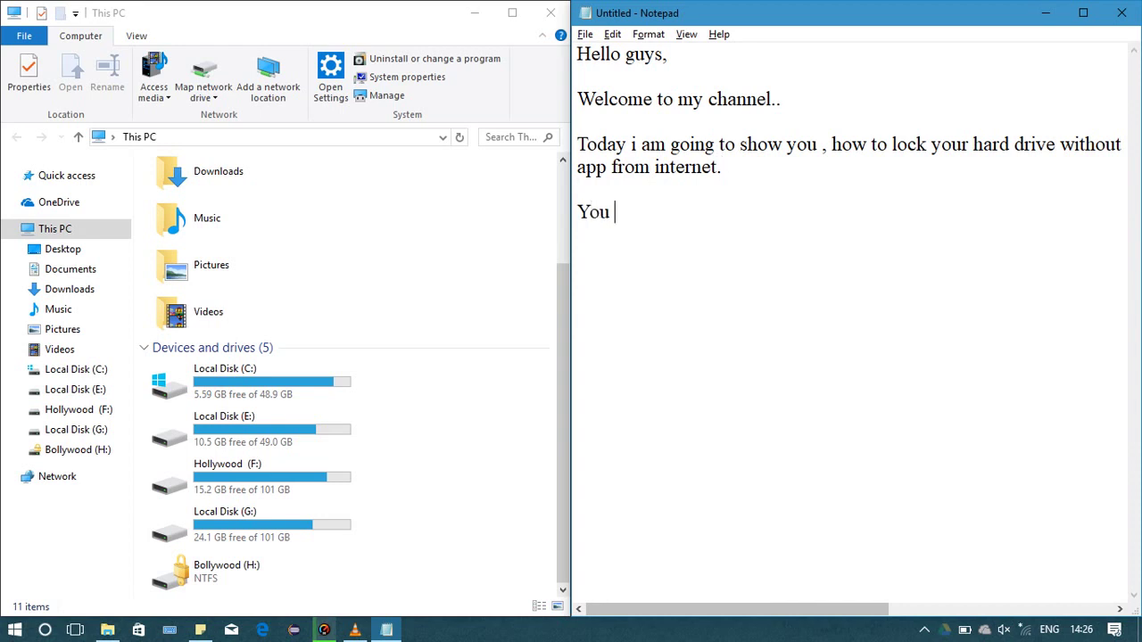
pyautogui.write('can easily set')
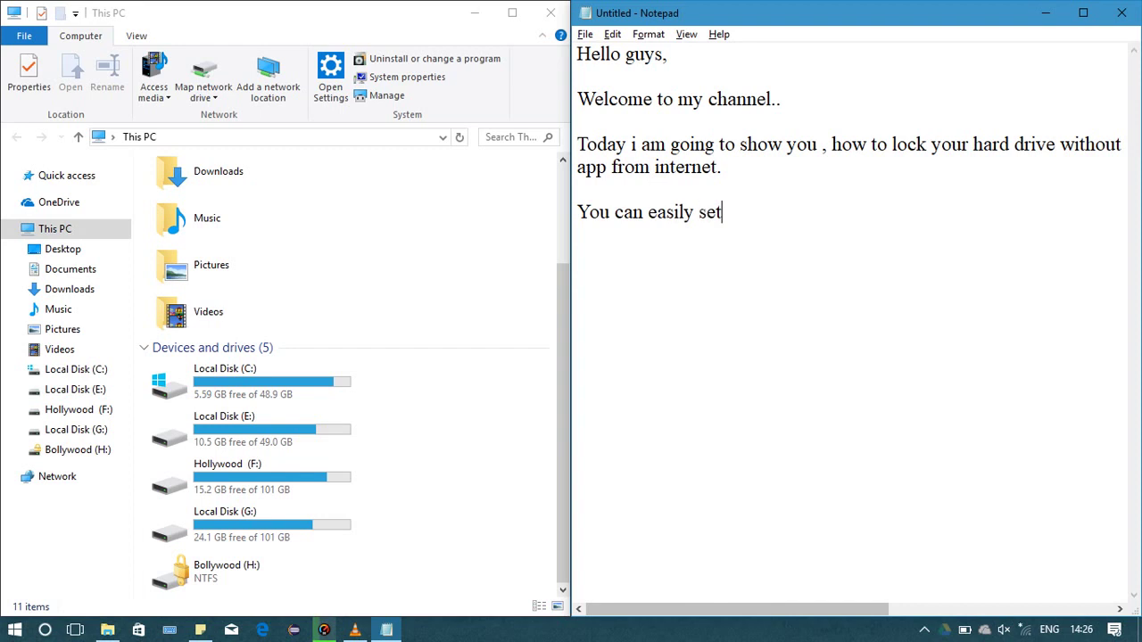
pyautogui.write(' a password')
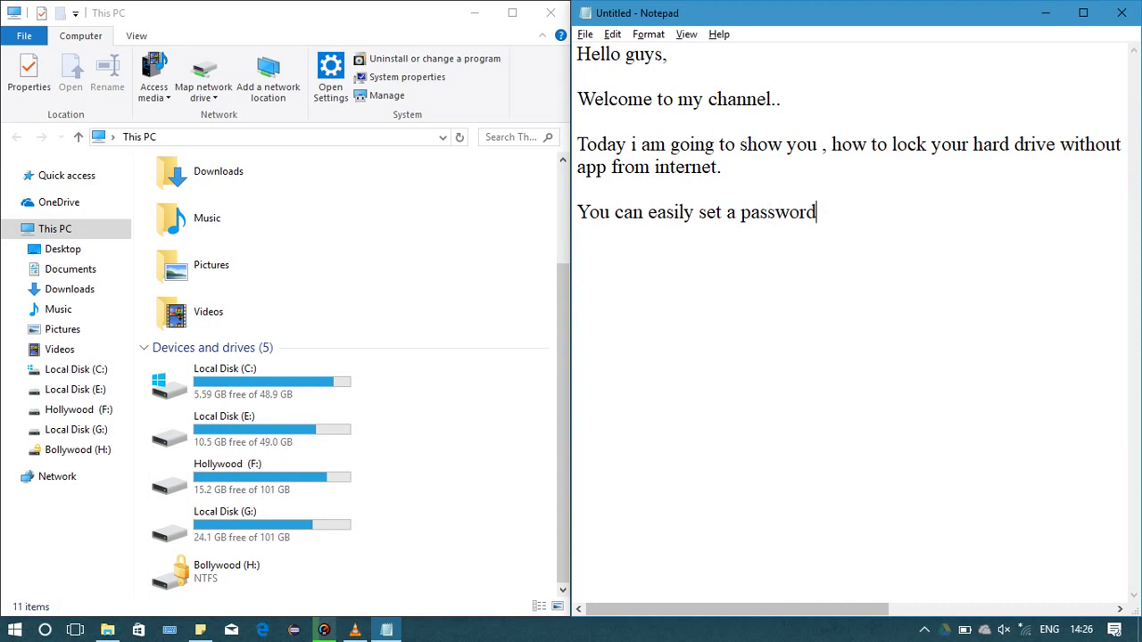
pyautogui.write(' to your hard')
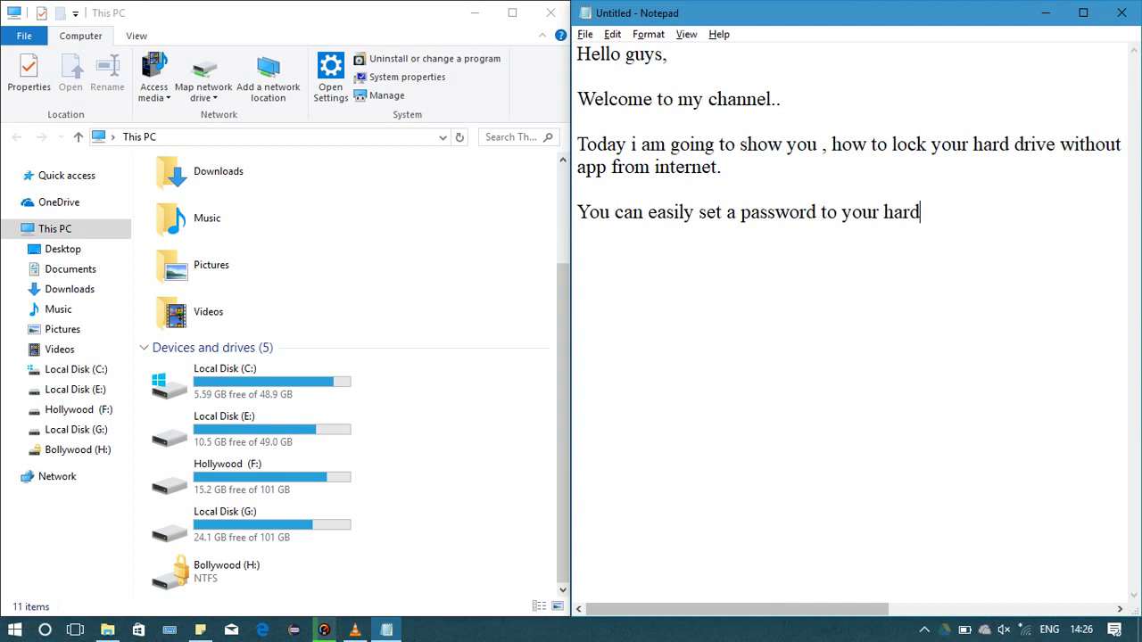
pyautogui.write(' drive or to an')
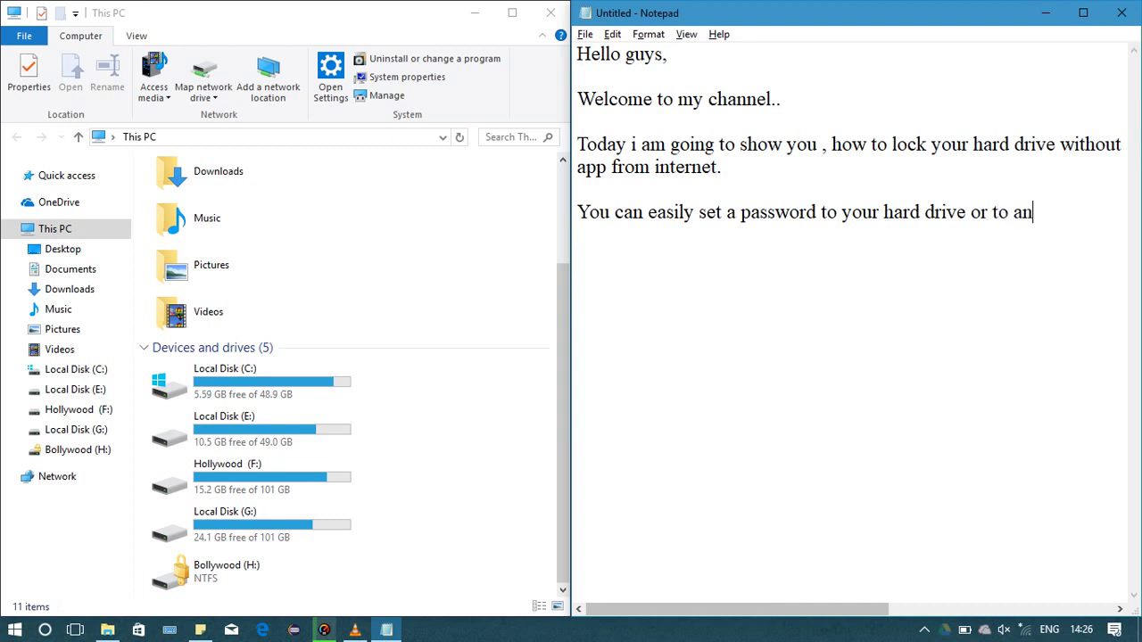
pyautogui.write('y ')
pyautogui.write('part')
pyautogui.write('itio')
pyautogui.write('n')
pyautogui.press('Return')
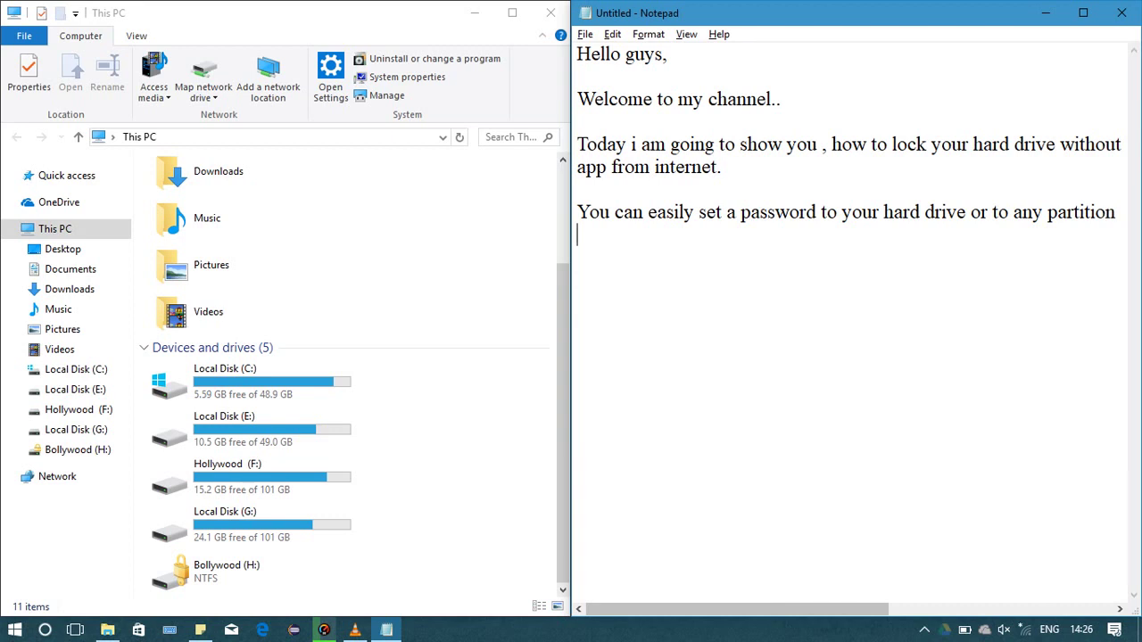
# Continue with 'of your disk...there is no need to install any software for that because'
pyautogui.write('of your di')
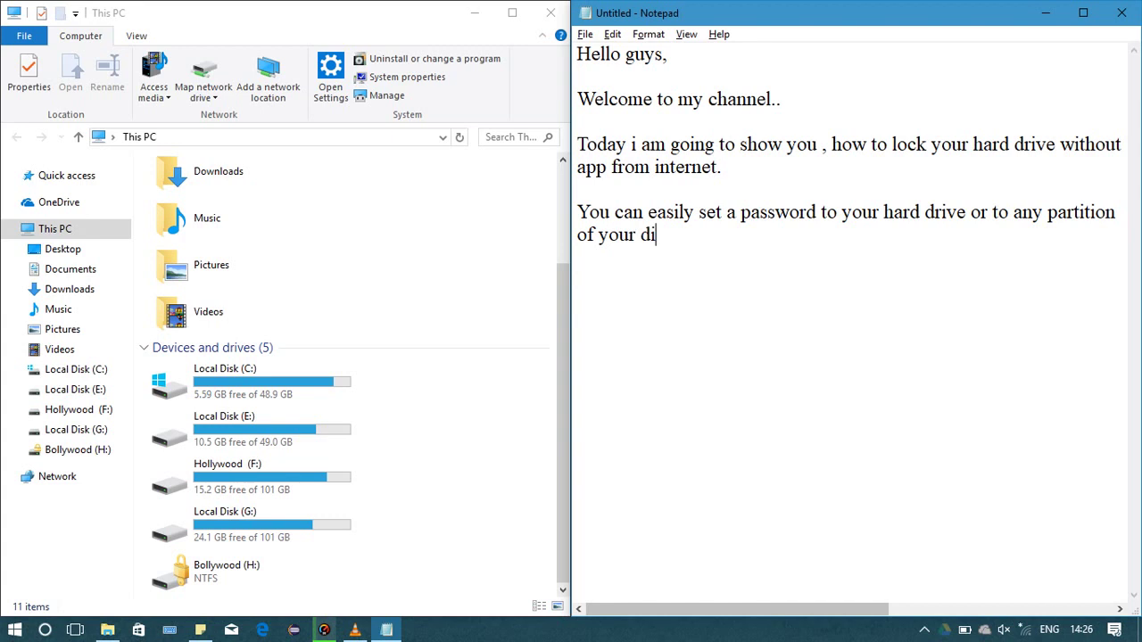
pyautogui.write('sk...there is n')
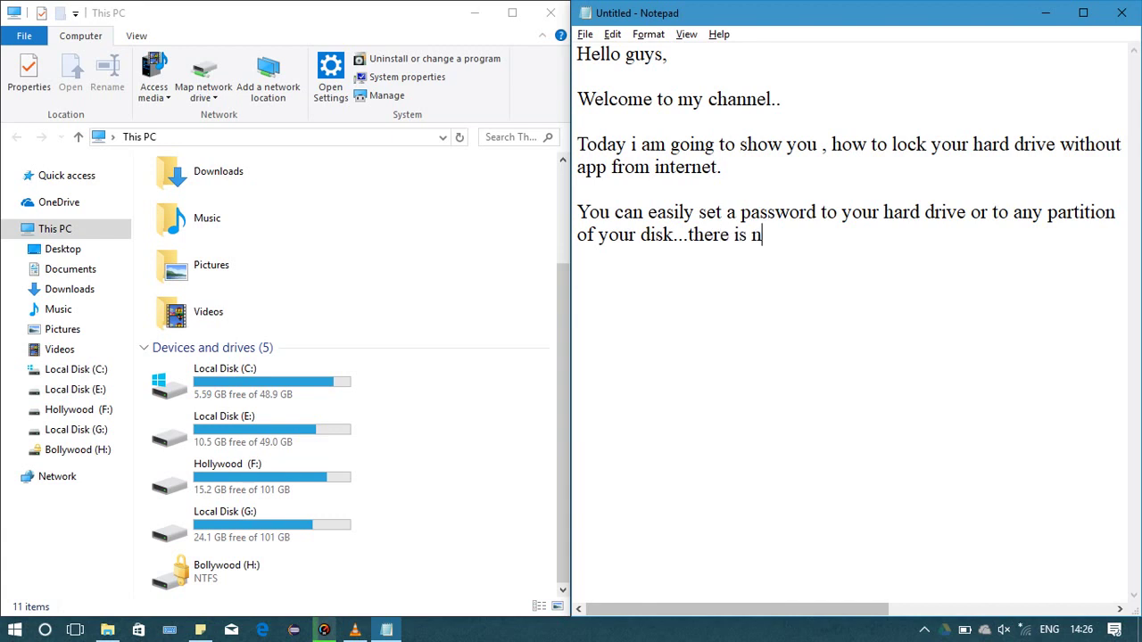
pyautogui.write('o need to inst')
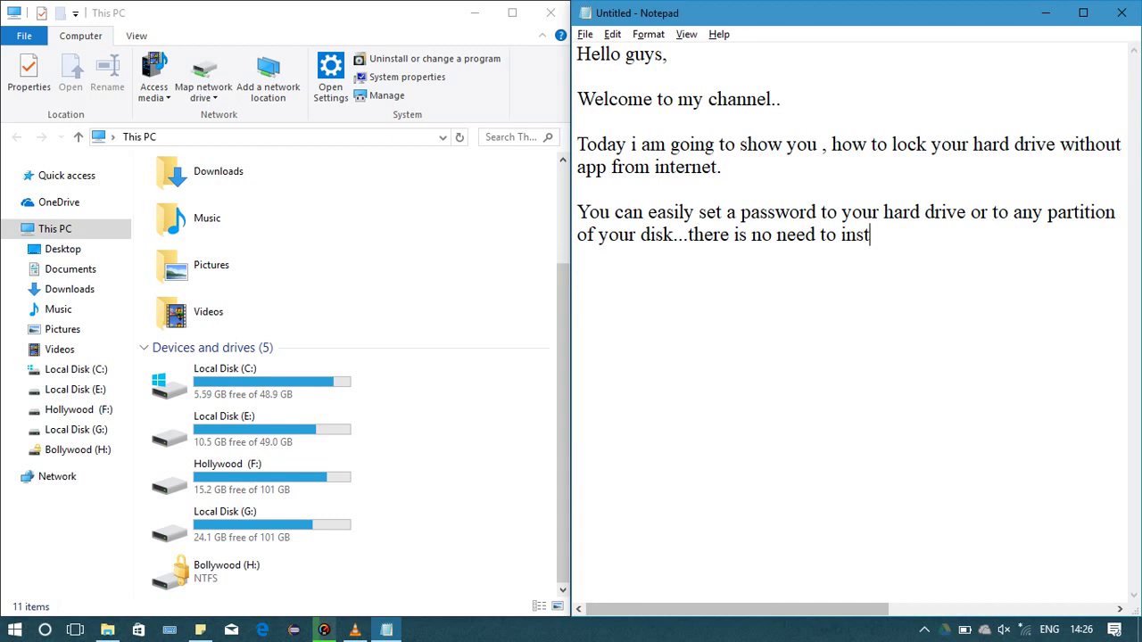
pyautogui.write('all a')
pyautogui.press('BackSpace')
pyautogui.write('any softw')
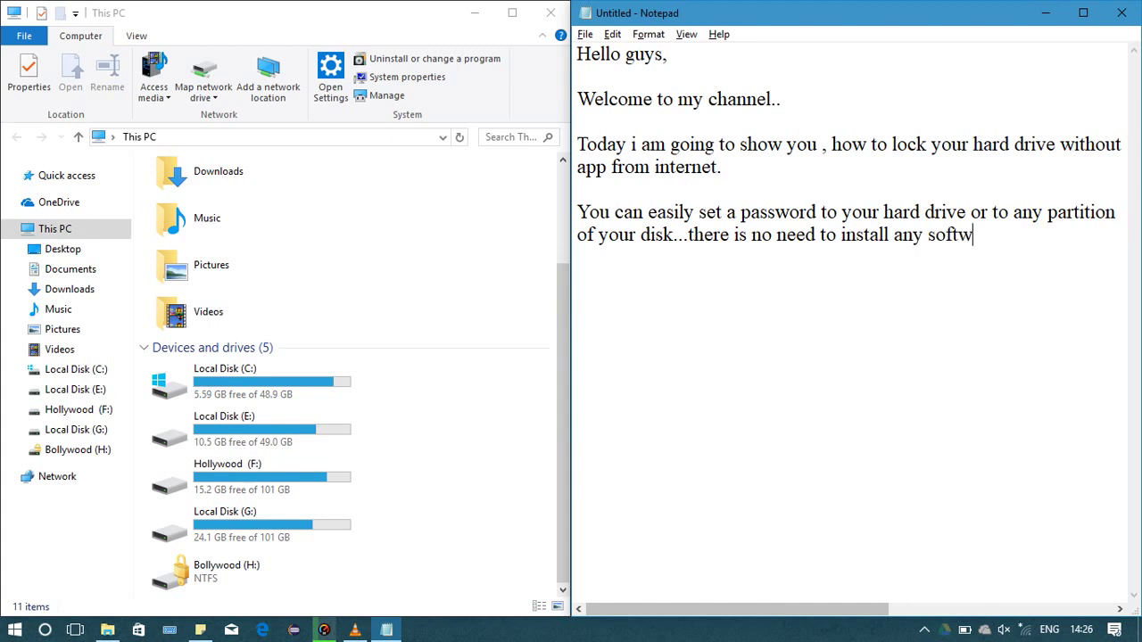
pyautogui.write('are for that be')
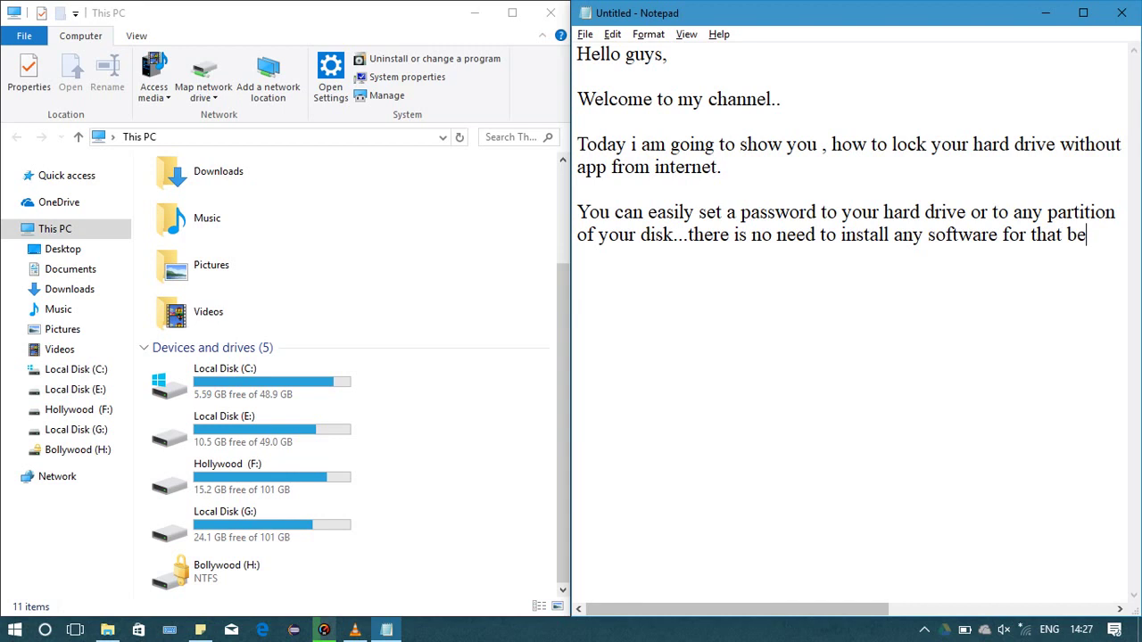
pyautogui.write('acause')
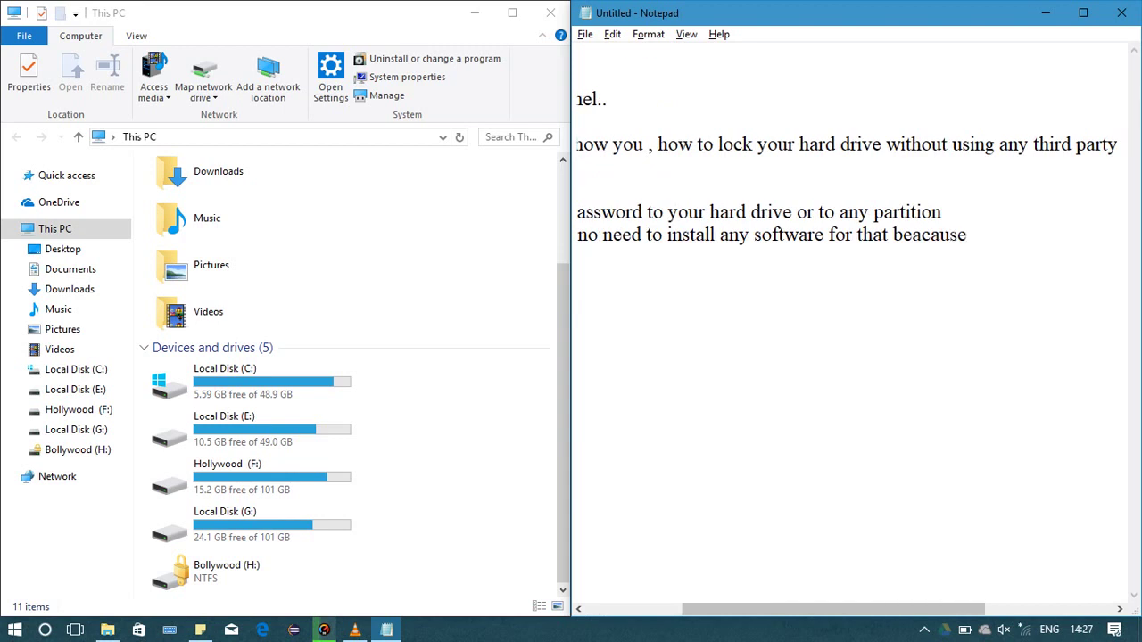
pyautogui.press('Home')
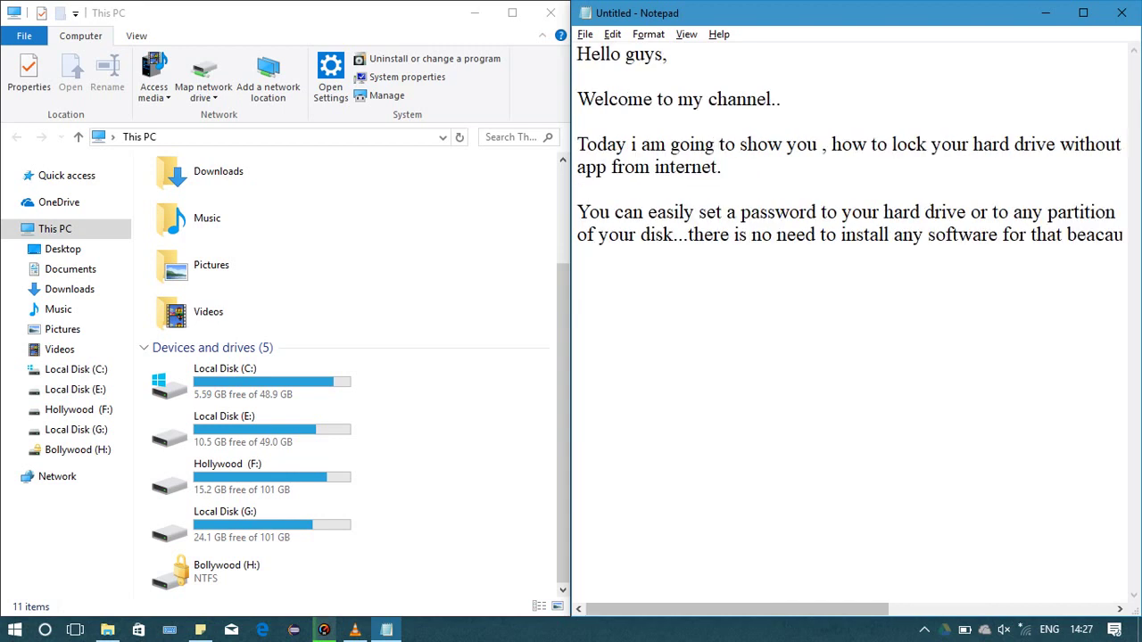
# Add 'Microsoft windows has provided us a very secure and free mechanism to protect your drive with password...'
pyautogui.write('Microsoft win')
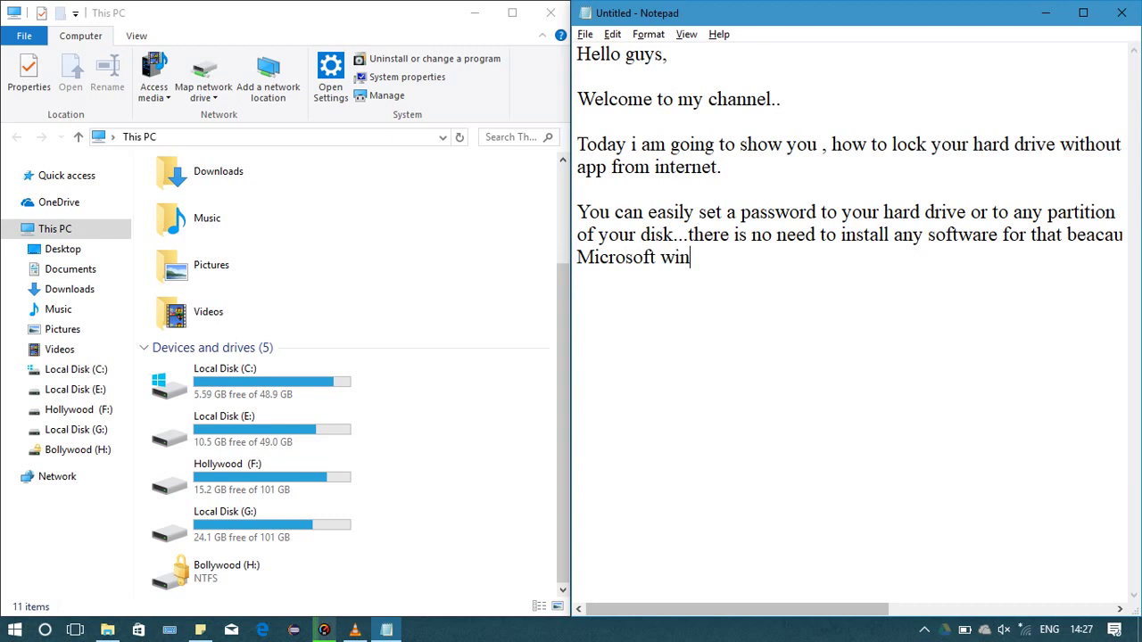
pyautogui.write('dows has ')
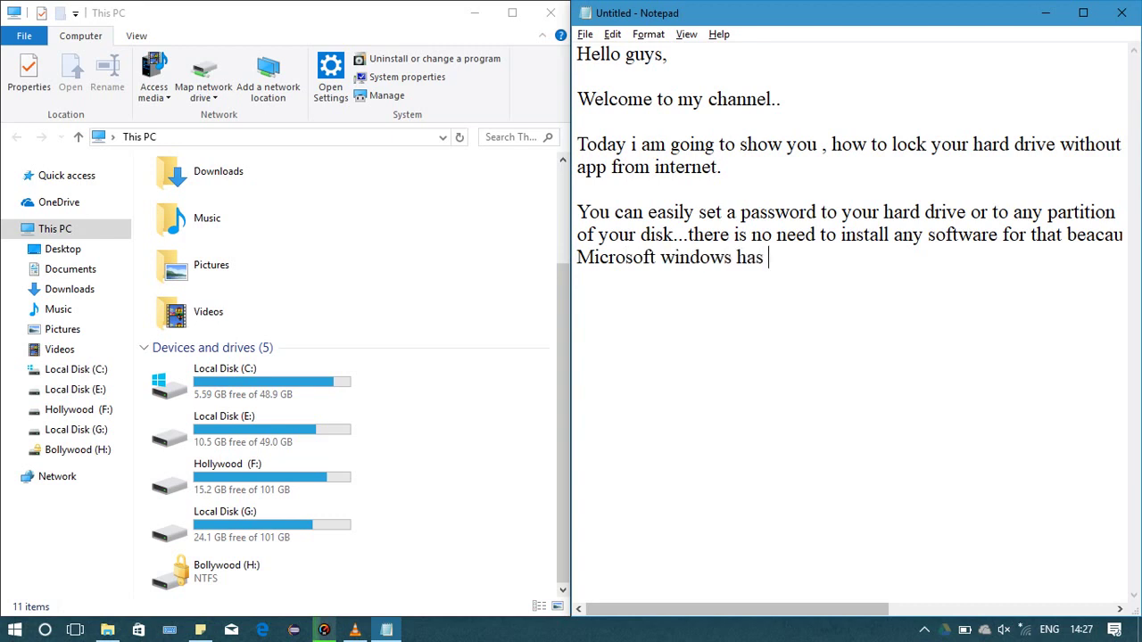
pyautogui.write('provided us ')
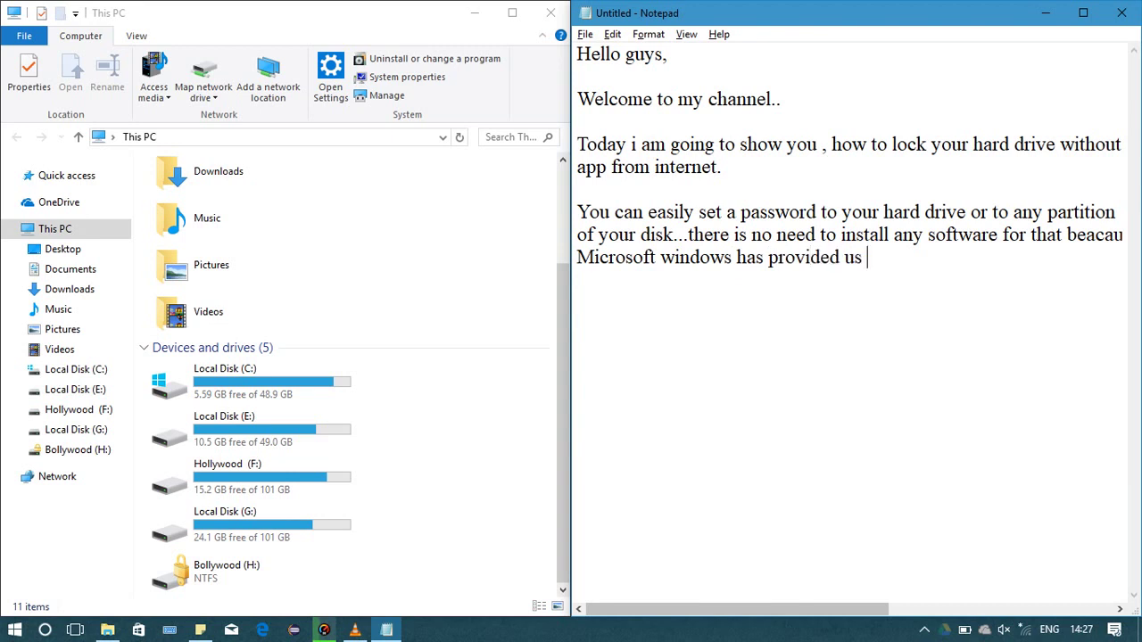
pyautogui.write('a very secure ')
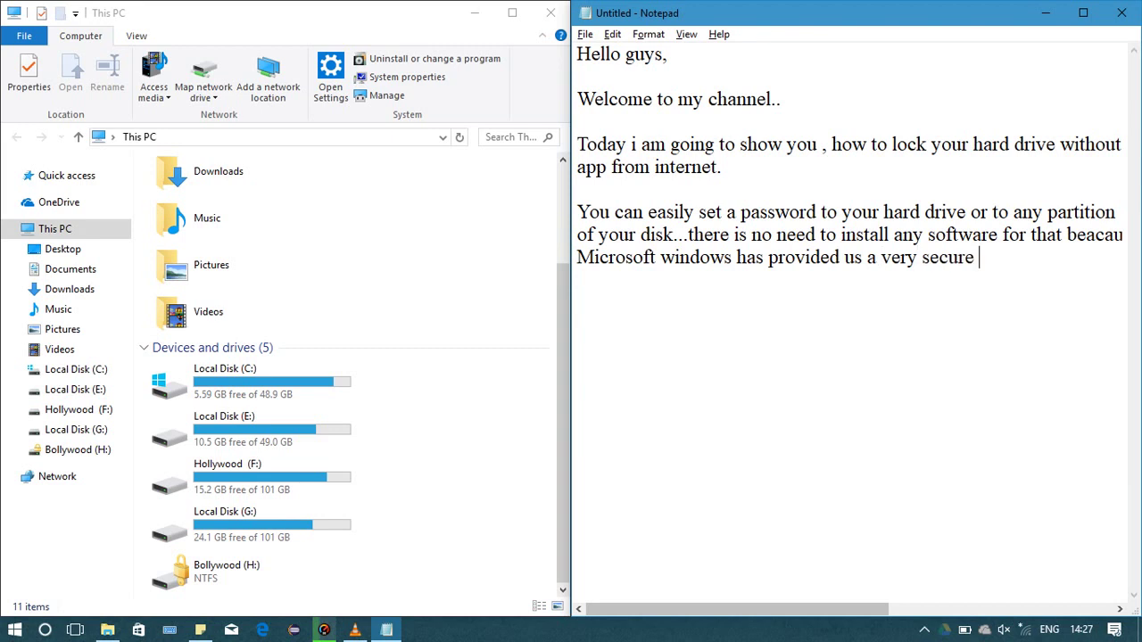
pyautogui.write('and free')
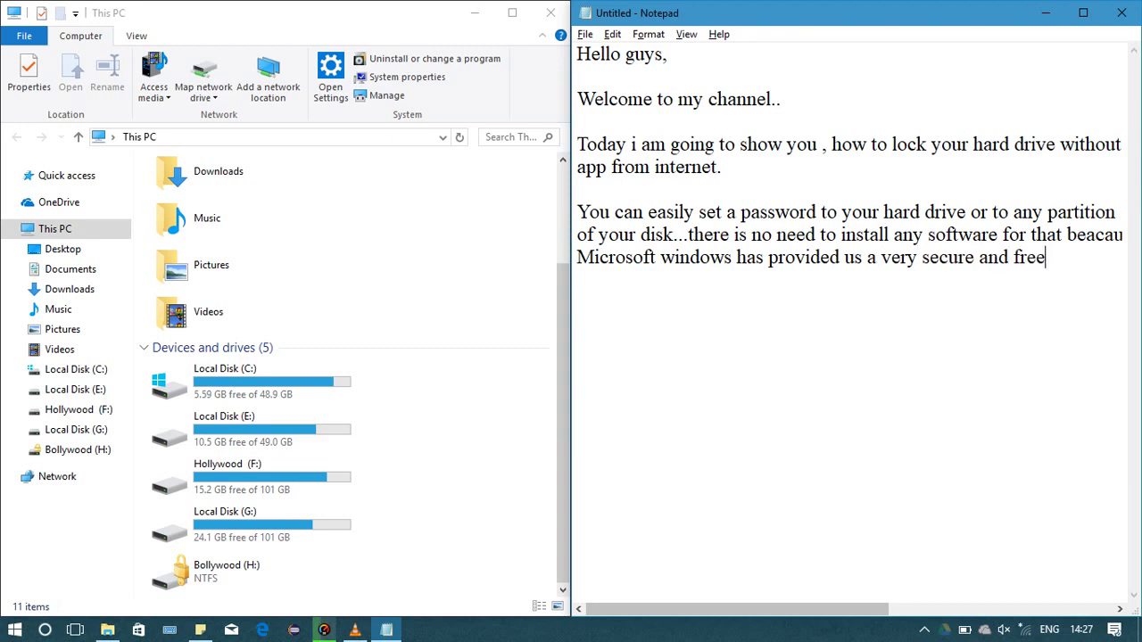
pyautogui.write(' mechanisa')
pyautogui.press('Return')
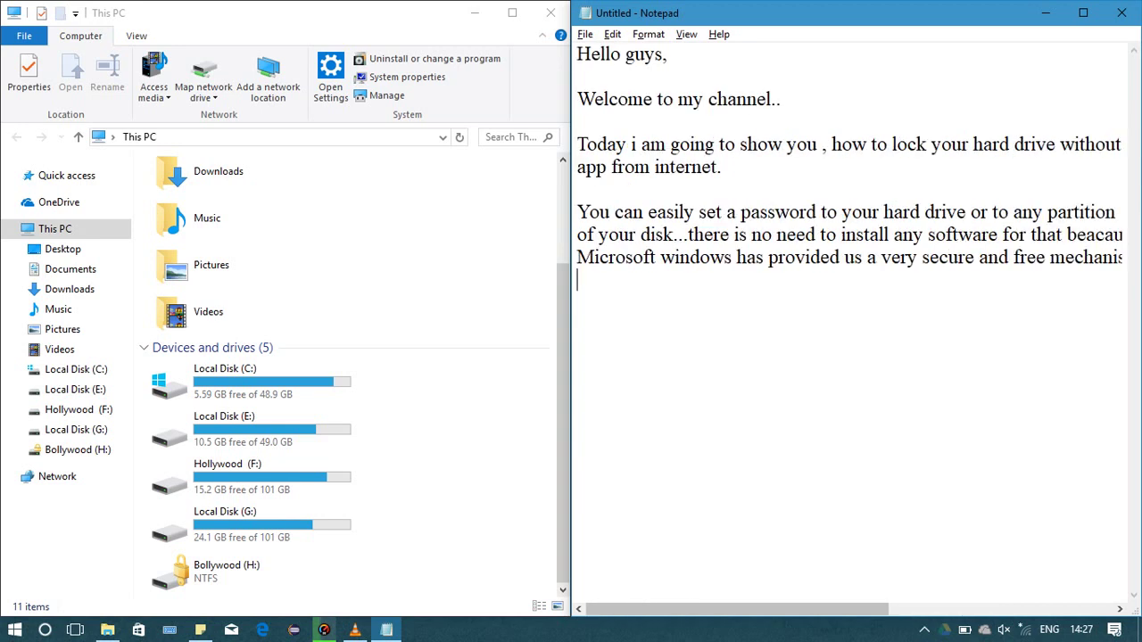
pyautogui.write('to protect ')
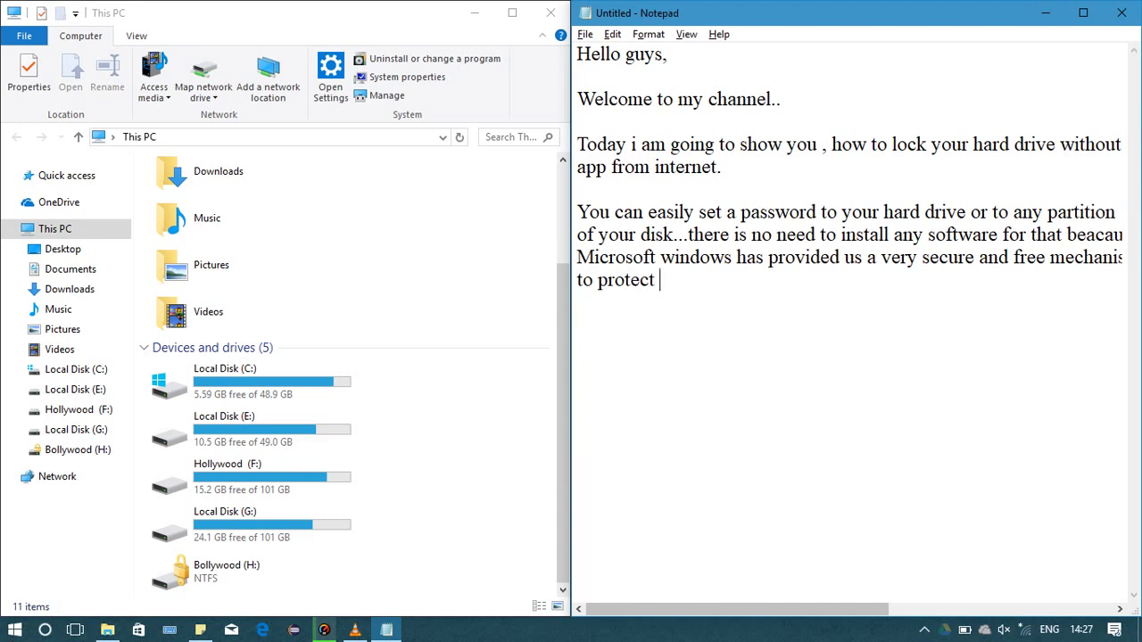
pyautogui.write('your drive')
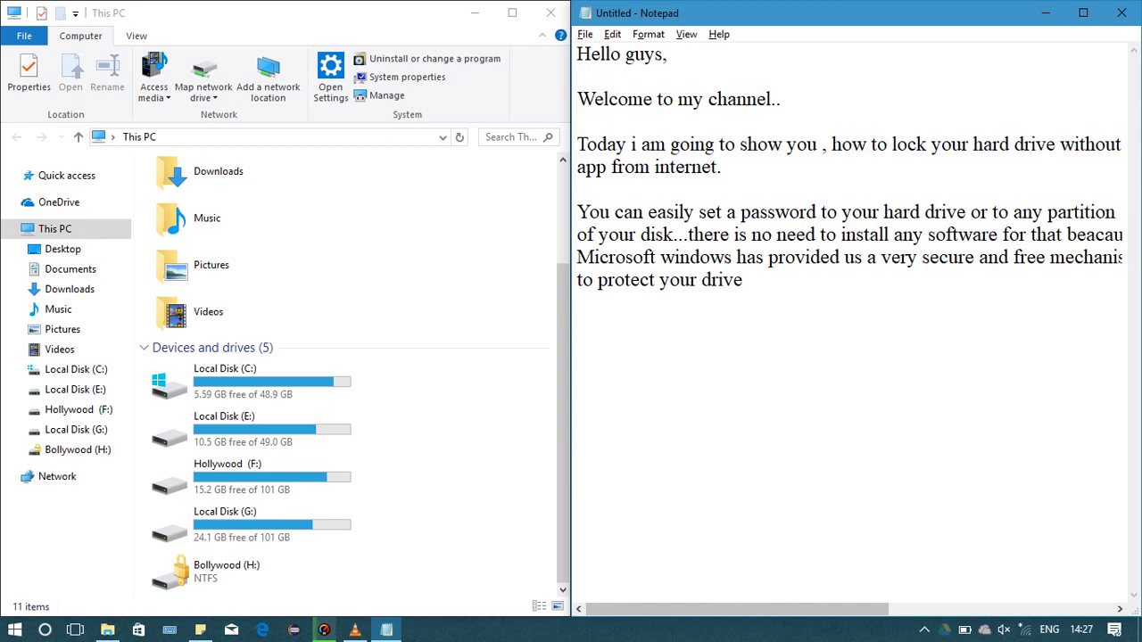
pyautogui.write(' f')
pyautogui.press('BackSpace')
pyautogui.write('with passwor')
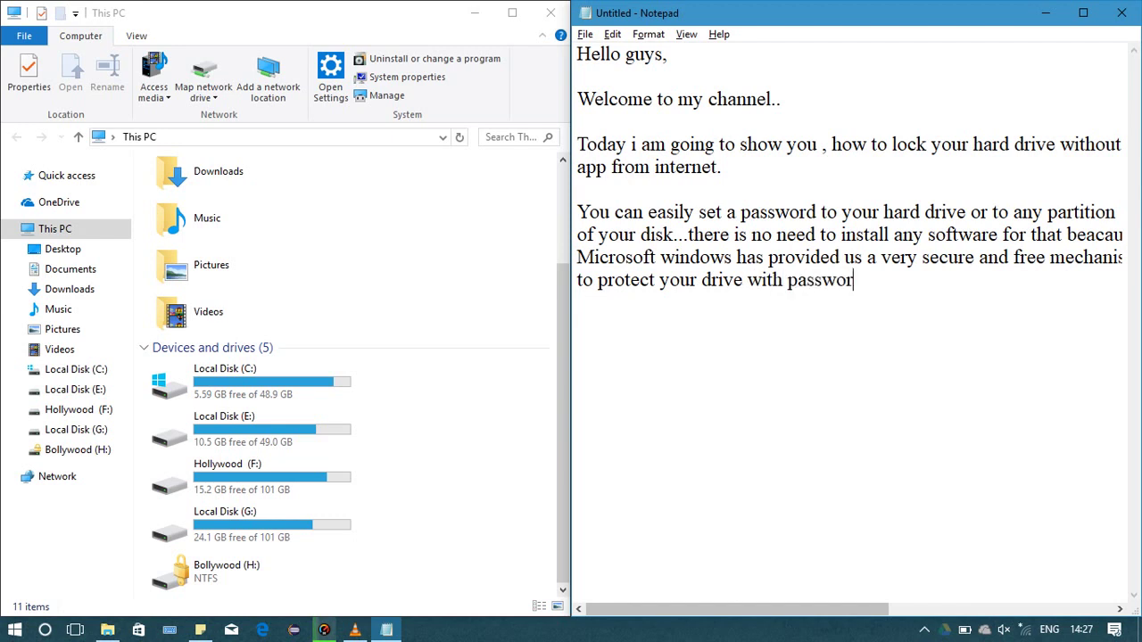
pyautogui.write('d...')
# Add the line 'So friends without wasting more time i am starting the tutorial..'
pyautogui.press('Return')
pyautogui.press('Return')
pyautogui.write('Sp ')
pyautogui.write('fr')
pyautogui.write('ie')
pyautogui.press('BackSpace')
pyautogui.write('nds')
pyautogui.press('BackSpace')
pyautogui.press('BackSpace')
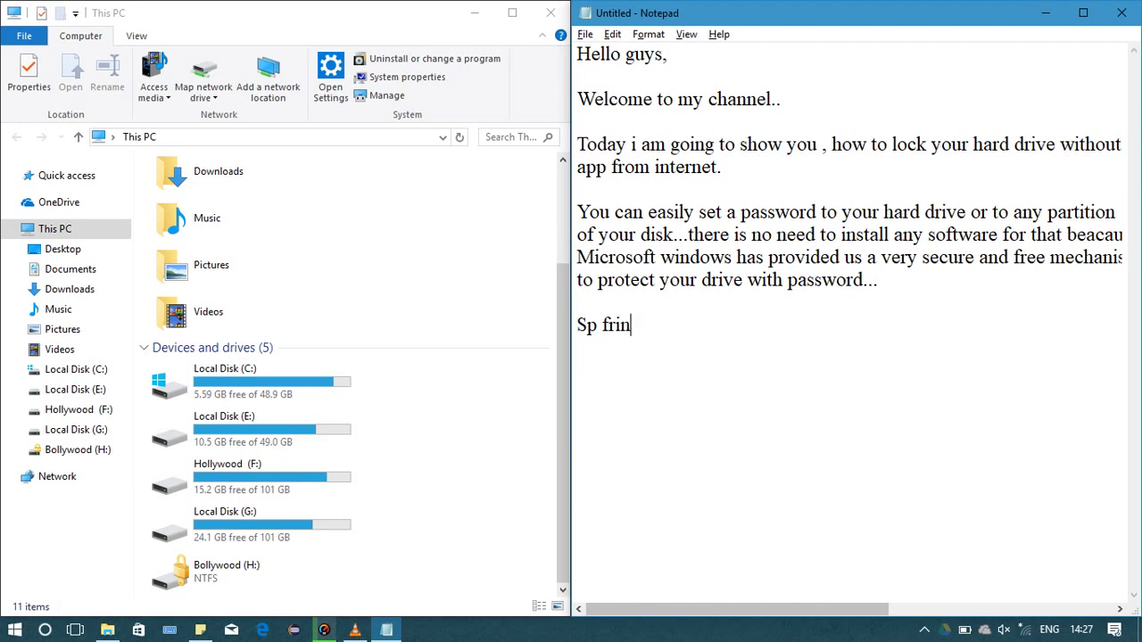
pyautogui.press('BackSpace')
pyautogui.write('ends withou')
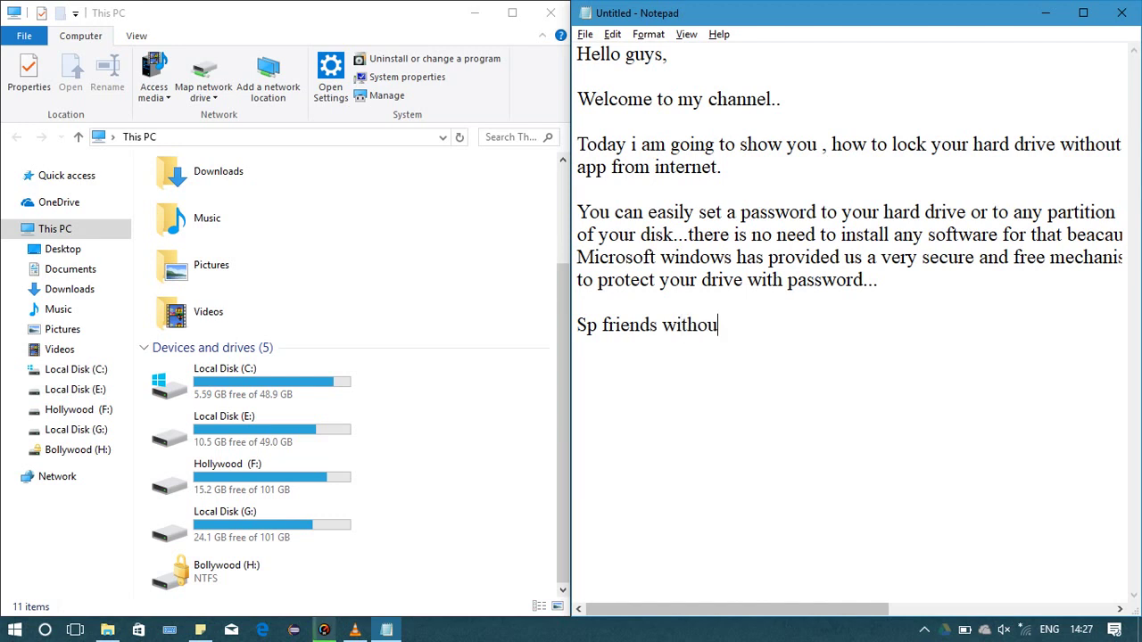
pyautogui.write('t wasting ')
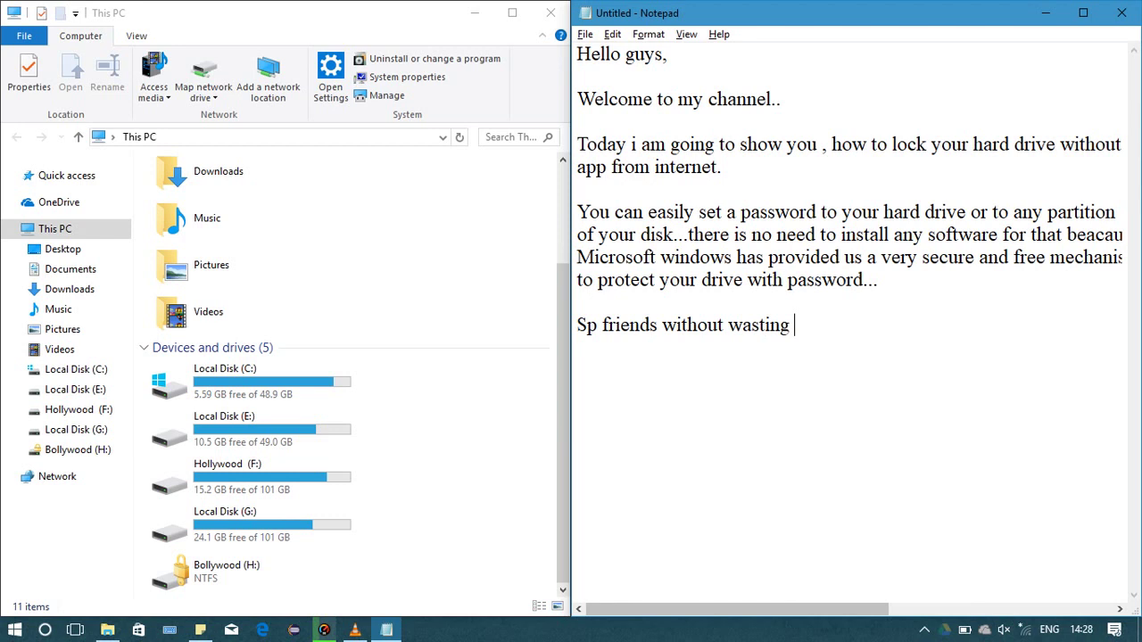
pyautogui.write('more time i a')
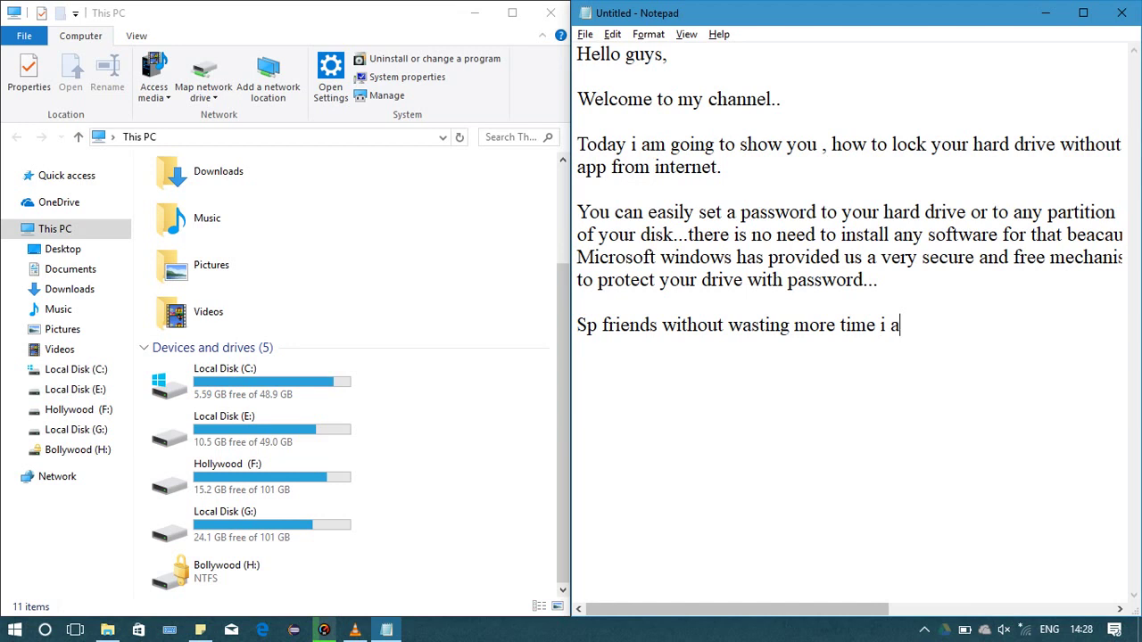
pyautogui.write('m statrting')
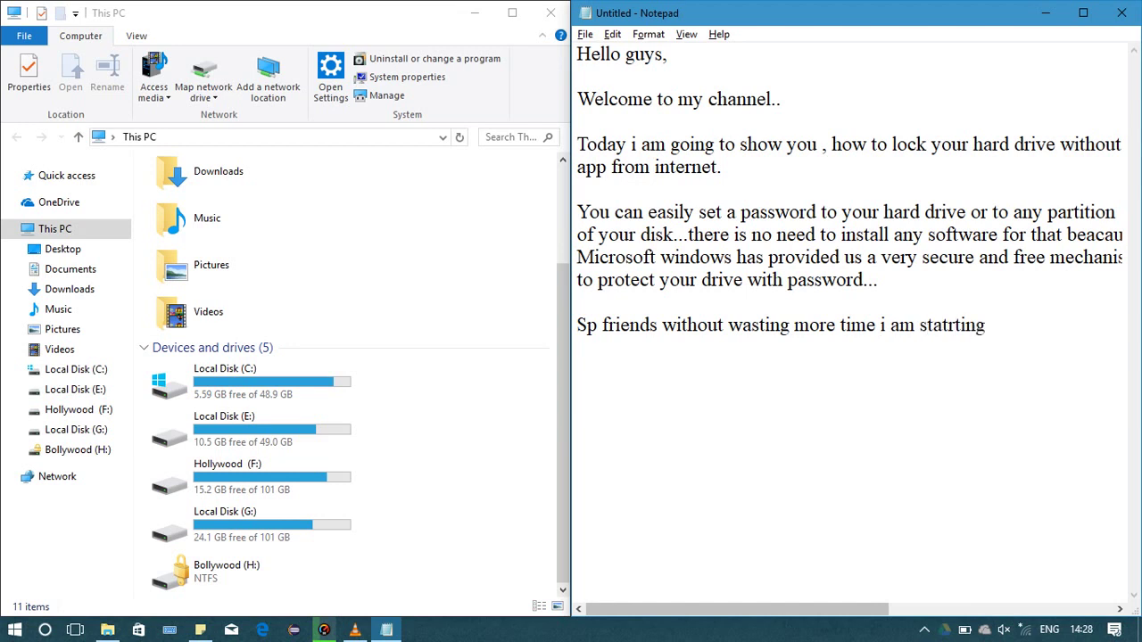
pyautogui.write(' the tutoria')
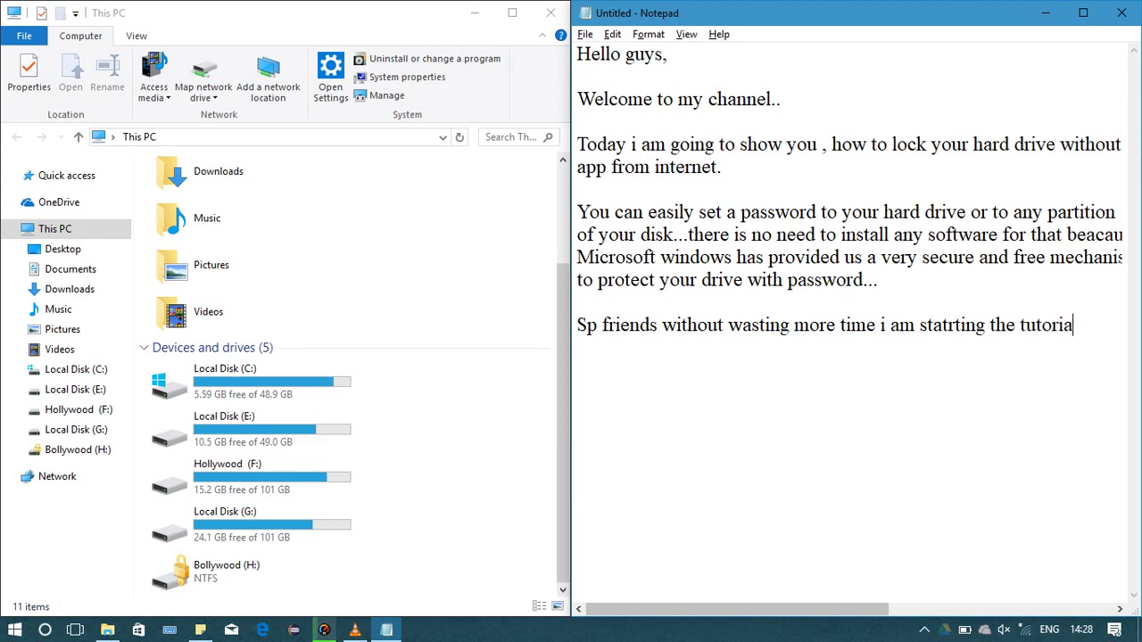
pyautogui.write('l..')
pyautogui.press('Return')
pyautogui.press('Return')
# Add the like, subscribe and share request, then the closing line 'Let's start...'
pyautogui.write('Please like ')
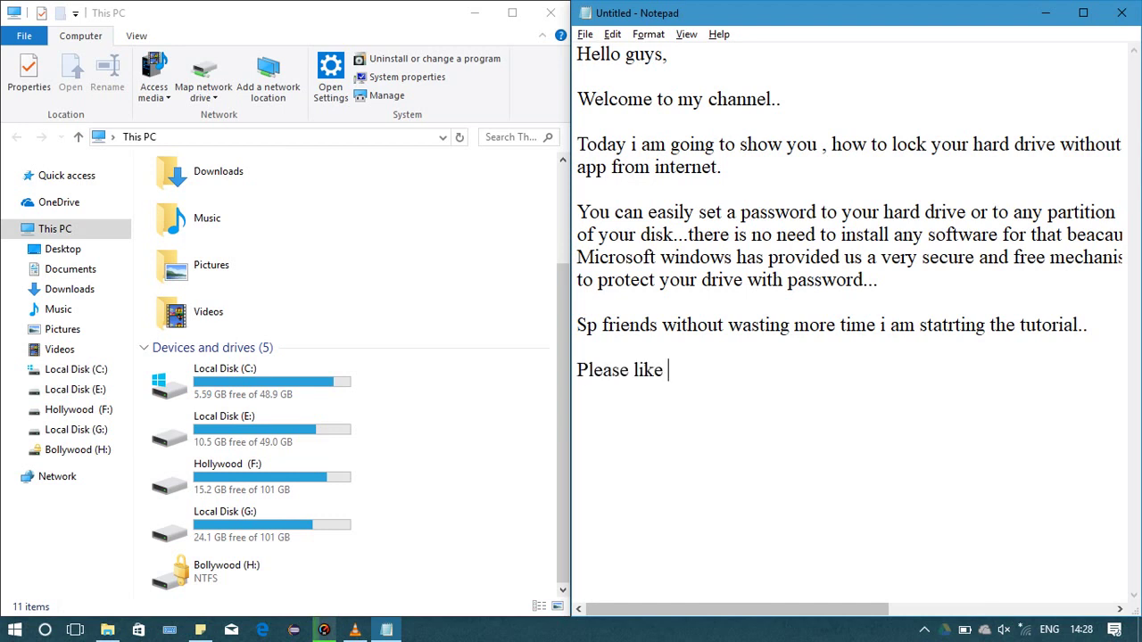
pyautogui.write(', subscribe a')
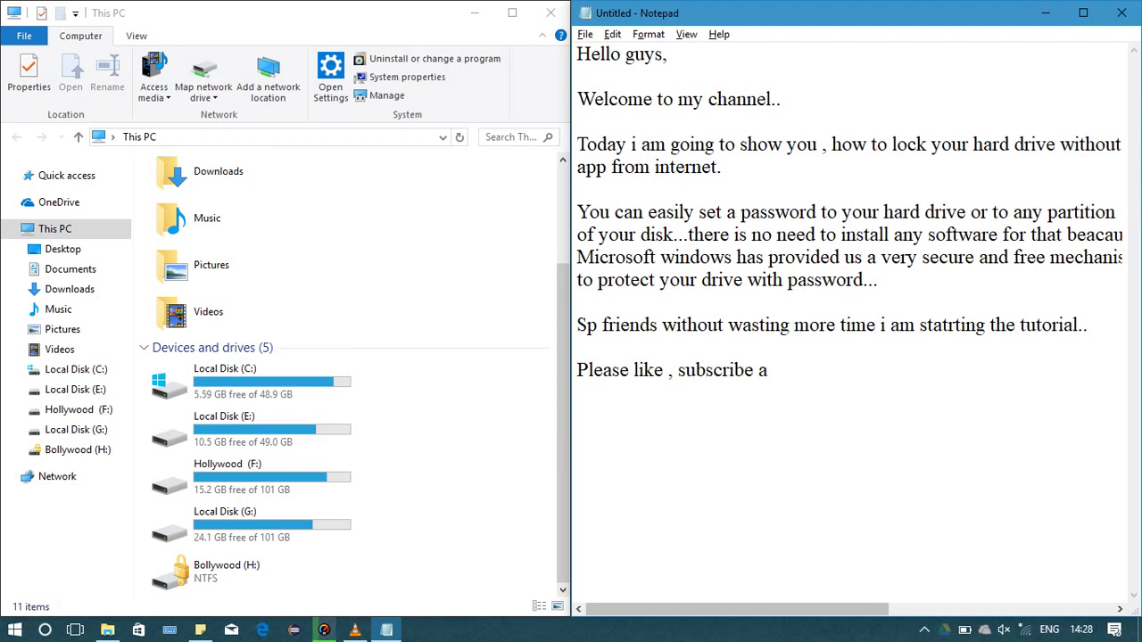
pyautogui.write('nd share the video')
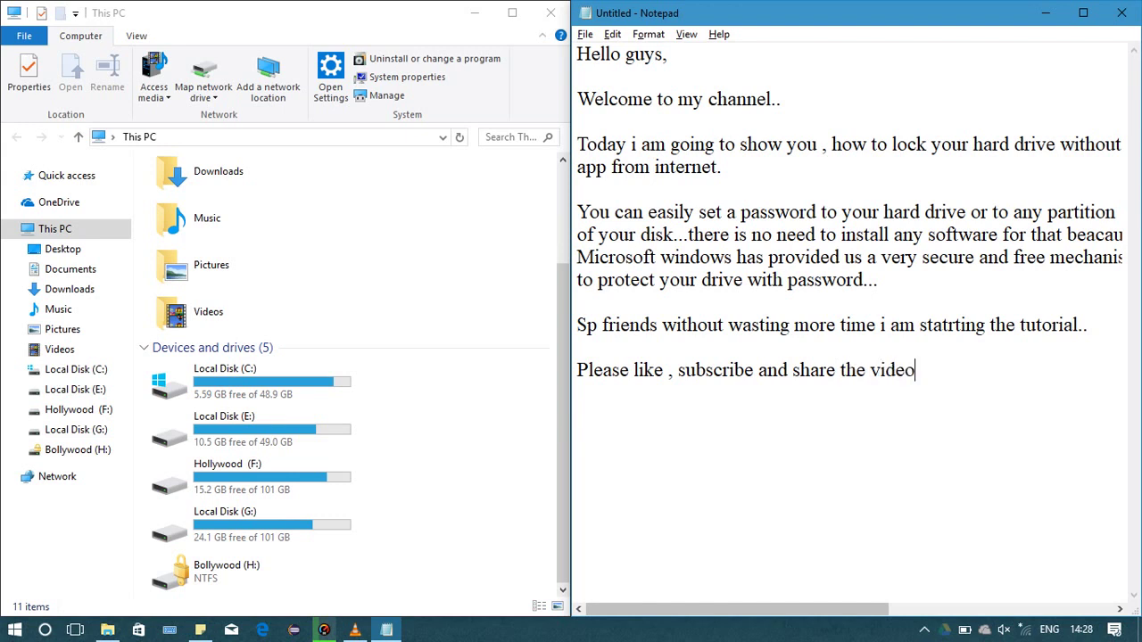
pyautogui.write('...')
pyautogui.press('Return')
pyautogui.press('Return')
pyautogui.press('Return')
pyautogui.write('Let')
pyautogui.write('s')
pyautogui.press('BackSpace')
pyautogui.write("'s start")
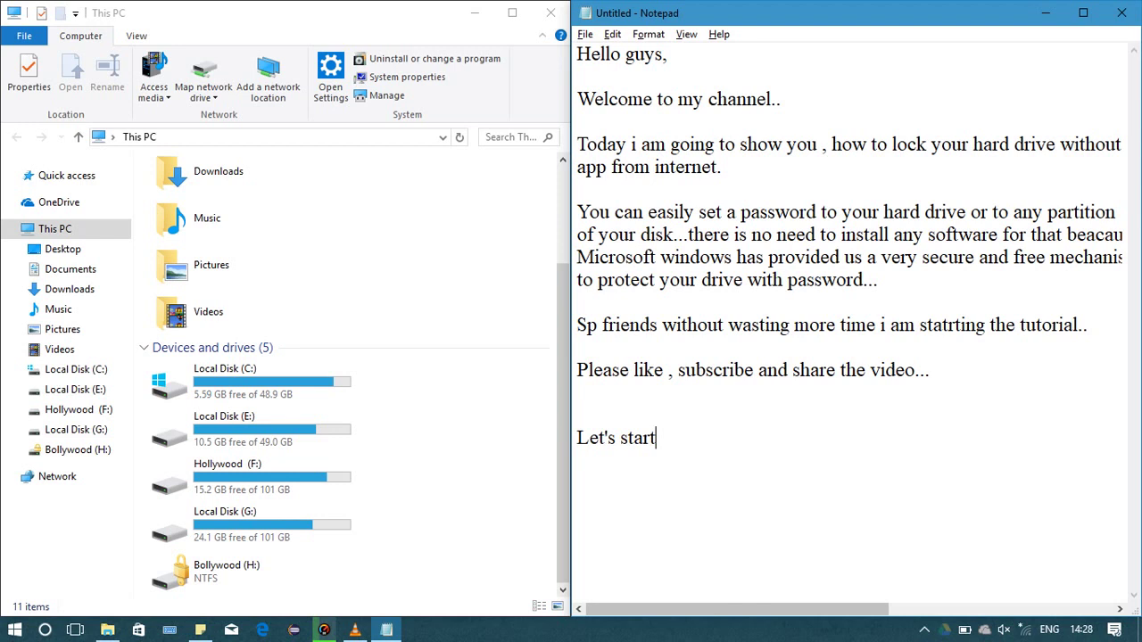
pyautogui.write('...')
pyautogui.press('Return')
# Add blank lines below the intro, then type 'First go to "my computer".'
pyautogui.press('Return')
pyautogui.press('Return')
pyautogui.press('Return')
pyautogui.press('Return')
pyautogui.press('Return')
pyautogui.press('Return')
pyautogui.press('Return')
pyautogui.press('Return')
pyautogui.press('Return')
pyautogui.press('Return')
pyautogui.press('Return')
pyautogui.press('Return')
pyautogui.press('Return')
pyautogui.press('Return')
pyautogui.press('Return')
pyautogui.press('Return')
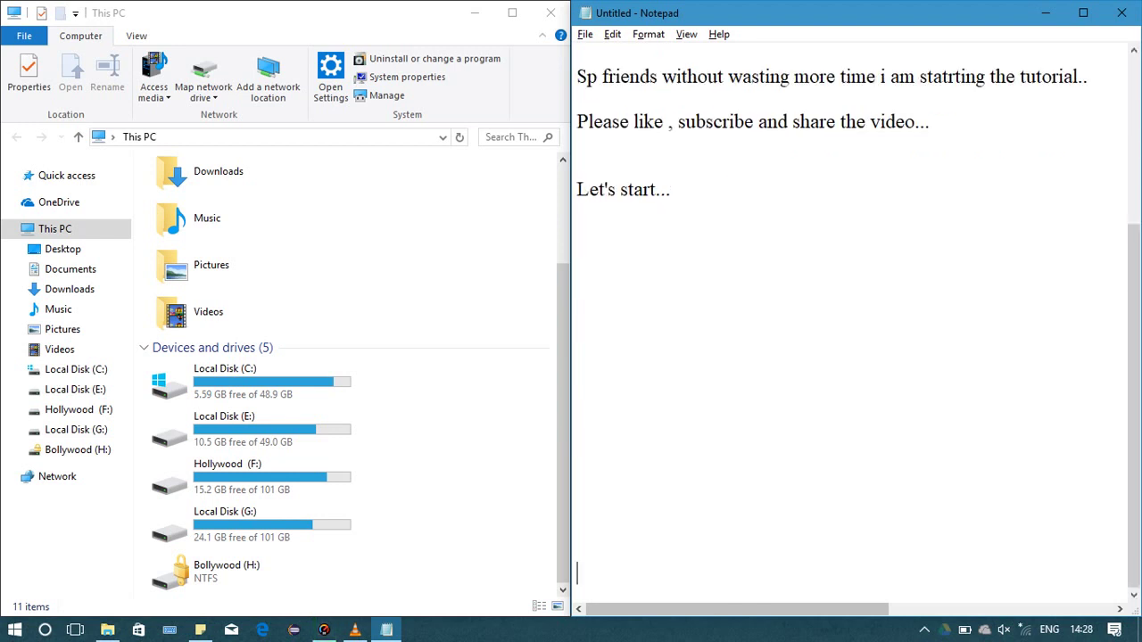
pyautogui.press('Return')
pyautogui.press('Return')
pyautogui.press('Return')
pyautogui.press('Return')
pyautogui.press('Return')
pyautogui.press('Return')
pyautogui.press('Return')
pyautogui.press('Return')
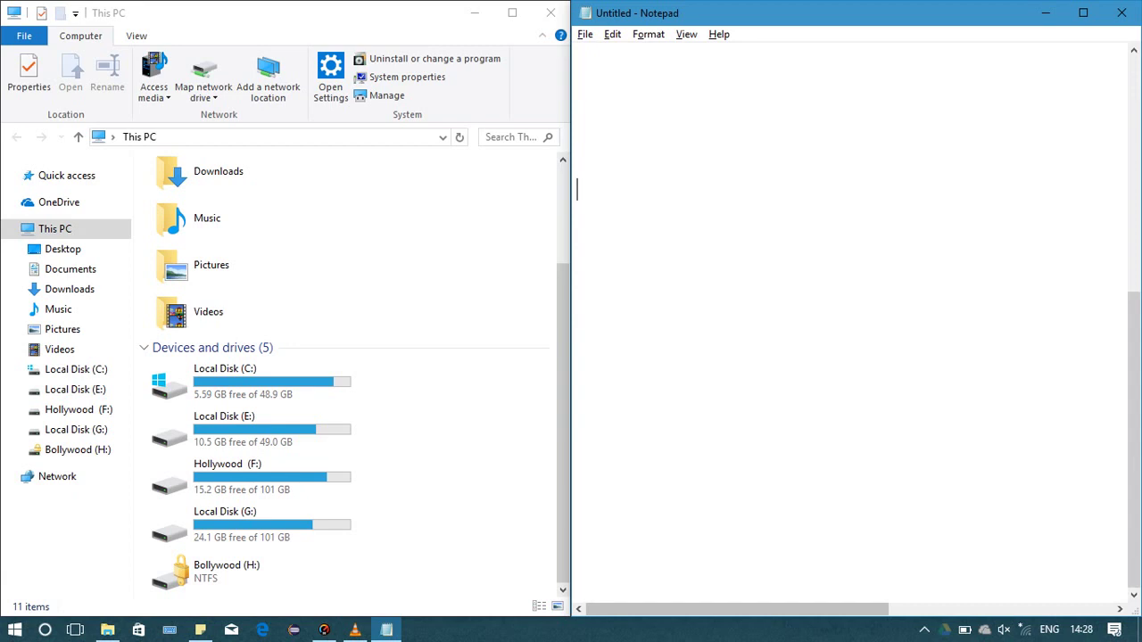
pyautogui.press('BackSpace')
pyautogui.press('BackSpace')
pyautogui.press('BackSpace')
pyautogui.press('BackSpace')
pyautogui.press('BackSpace')
pyautogui.press('BackSpace')
pyautogui.press('BackSpace')
pyautogui.press('BackSpace')
pyautogui.press('BackSpace')
pyautogui.press('BackSpace')
pyautogui.write('Fr')
pyautogui.press('BackSpace')
pyautogui.write('irst')
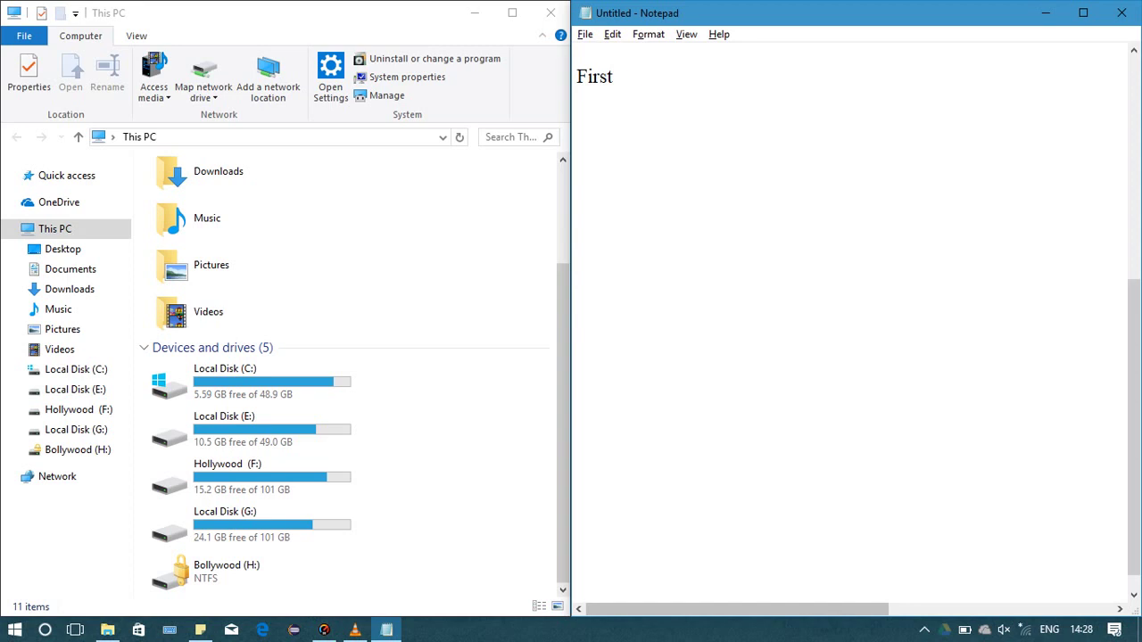
pyautogui.write(' go to ')
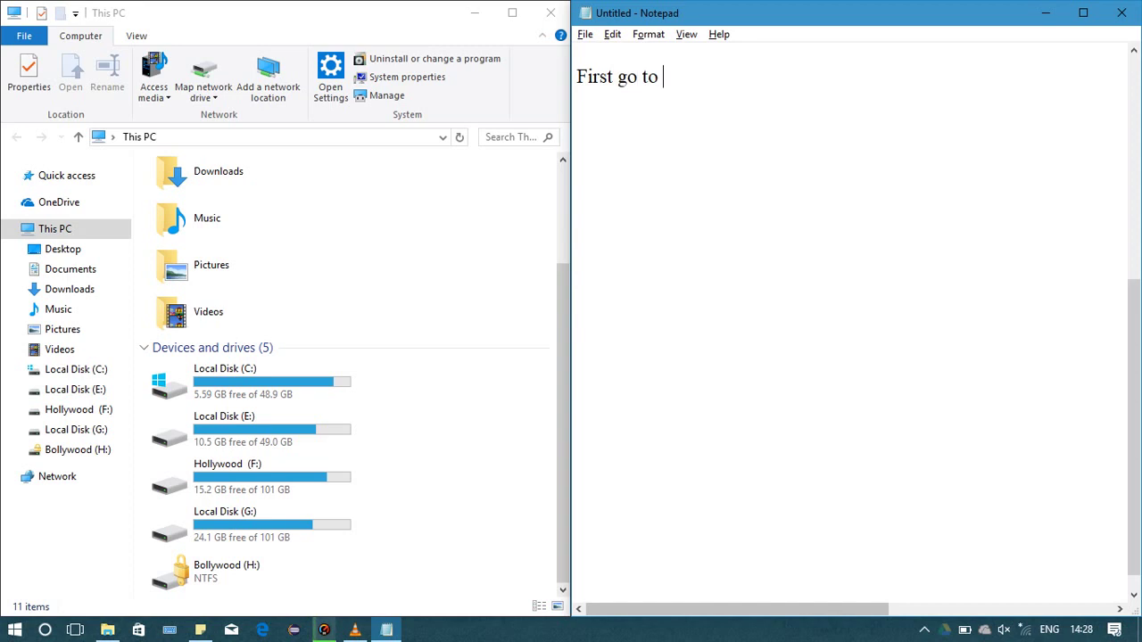
pyautogui.write('your')
pyautogui.press('BackSpace')
pyautogui.press('BackSpace')
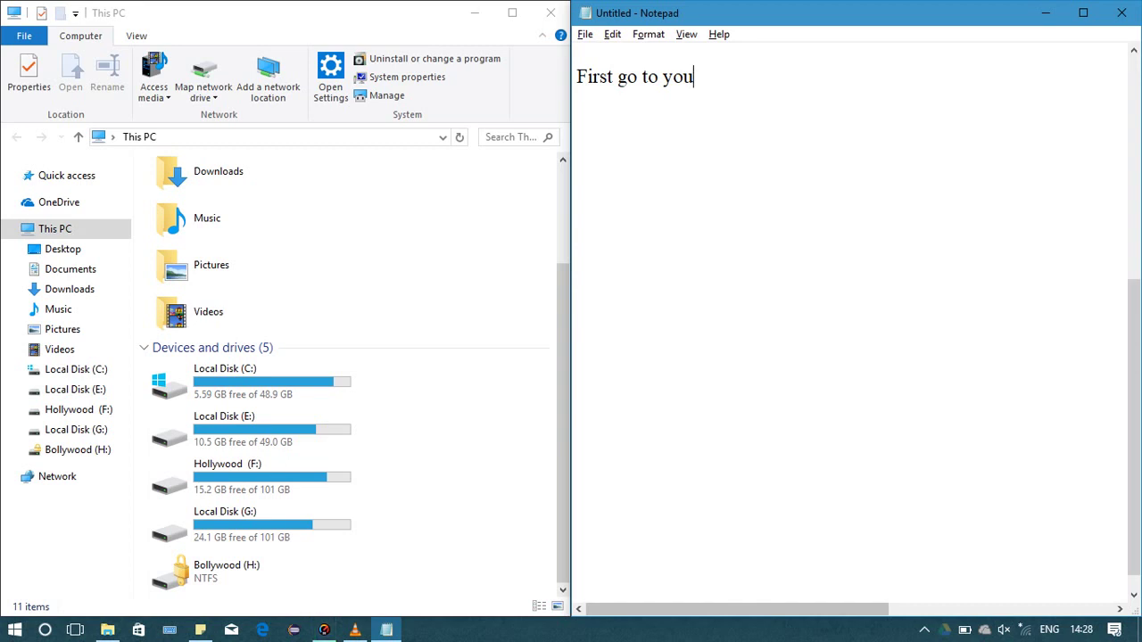
pyautogui.press('BackSpace')
pyautogui.press('BackSpace')
pyautogui.press('BackSpace')
pyautogui.write('"m')
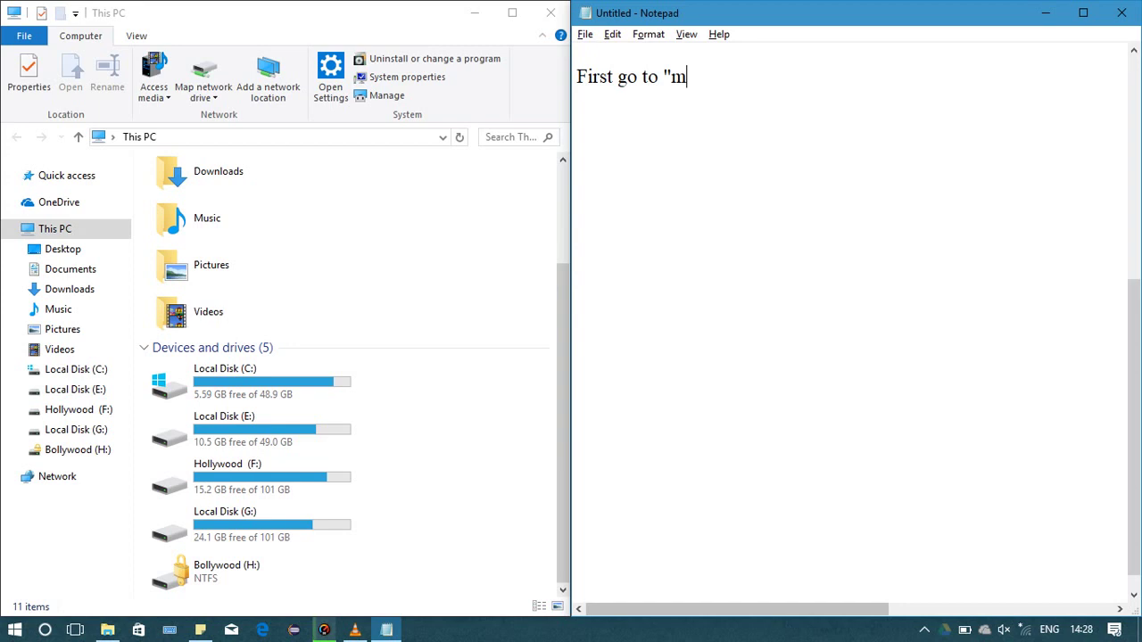
pyautogui.write('y computer')
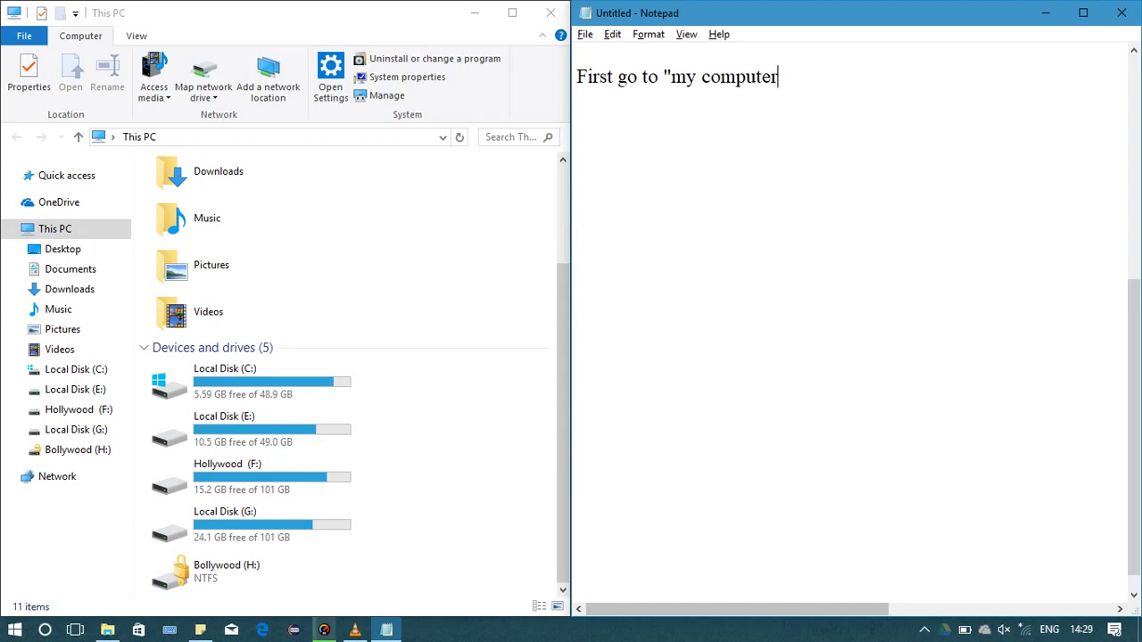
pyautogui.write('".')
pyautogui.hotkey('alt', 'Tab')
# Select Local Disk (E:) in This PC and dismiss the typing-trainer popup
pyautogui.click(207, 218)
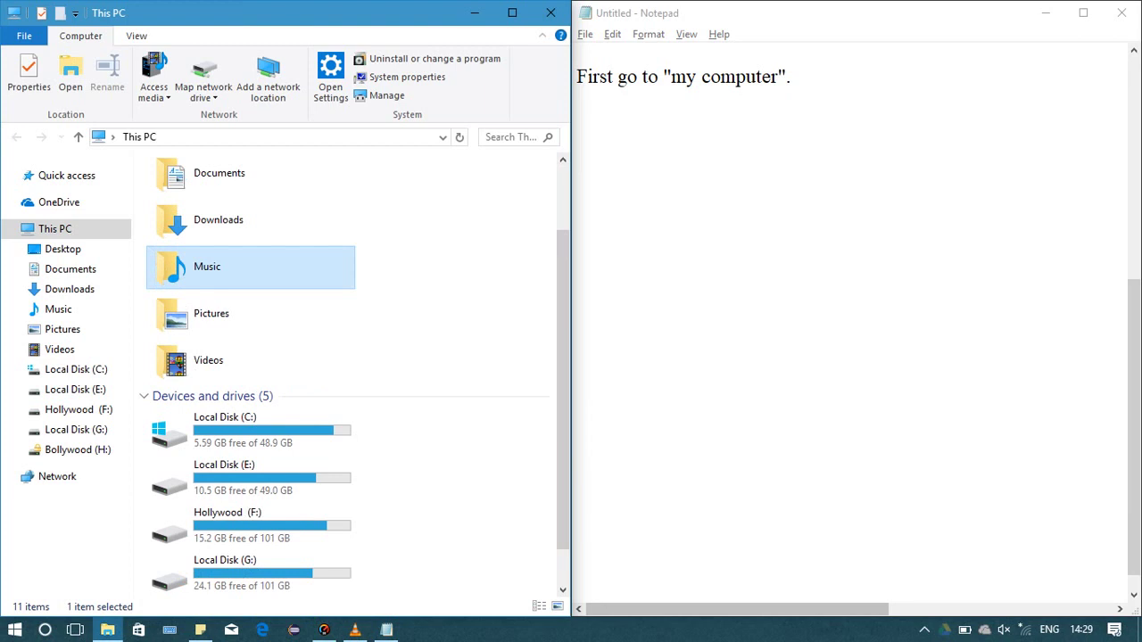
pyautogui.click(227, 524)
pyautogui.click(225, 572)
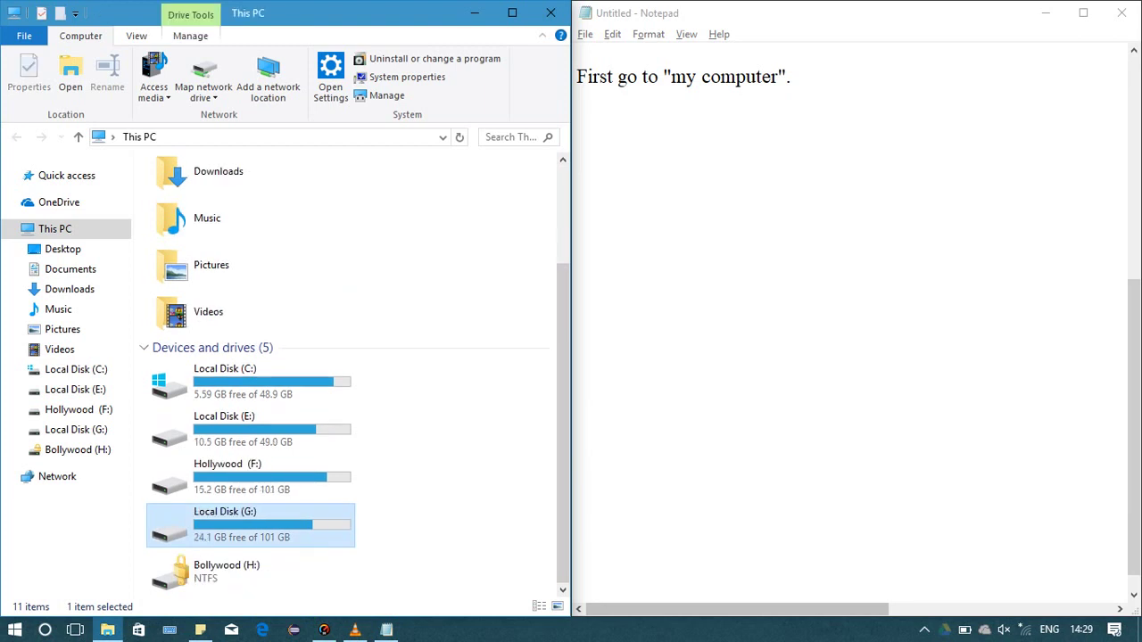
pyautogui.click(224, 429)
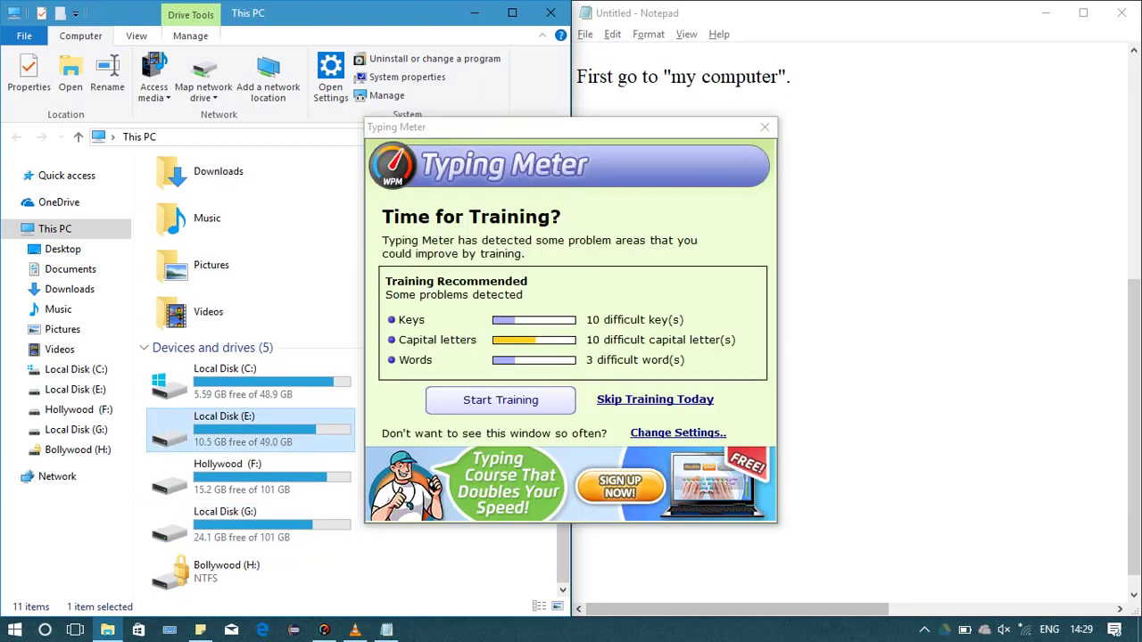
pyautogui.press('Escape')
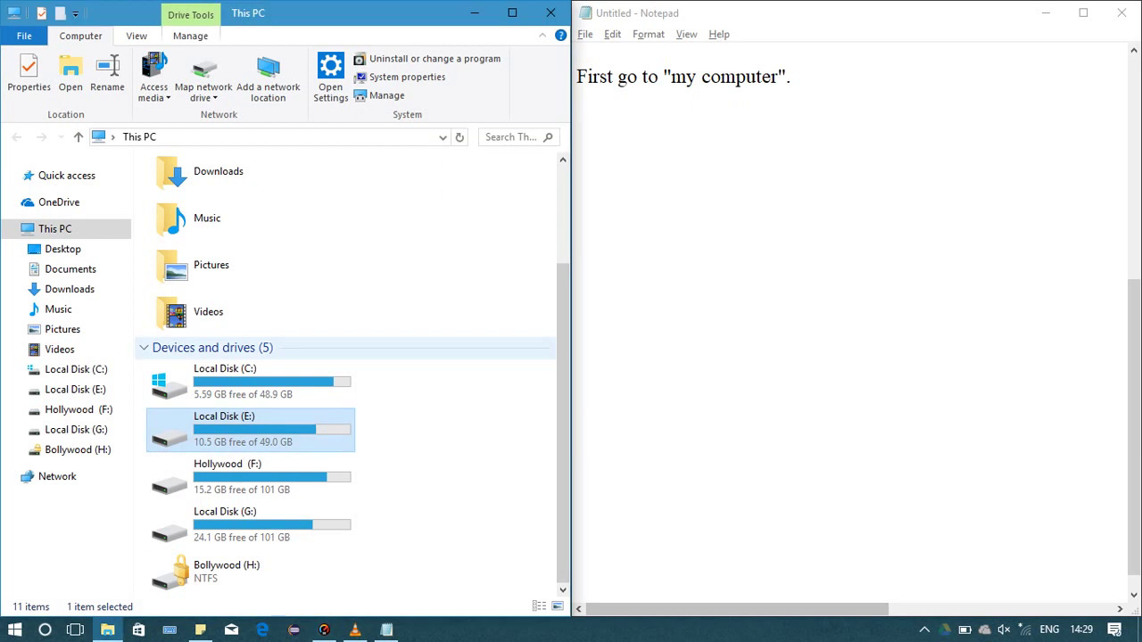
pyautogui.click(577, 166)
# Note 'in my case i have choosen LOCAL DISK(E) to lock.' and 'select the disk and right click on it.'
pyautogui.write('i')
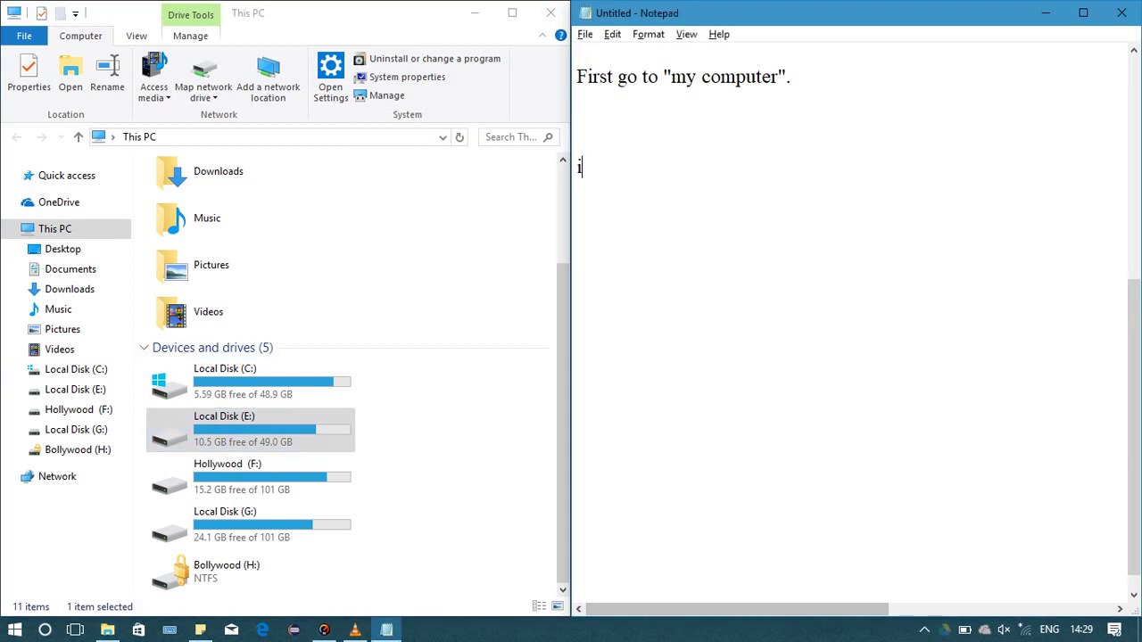
pyautogui.write('n my')
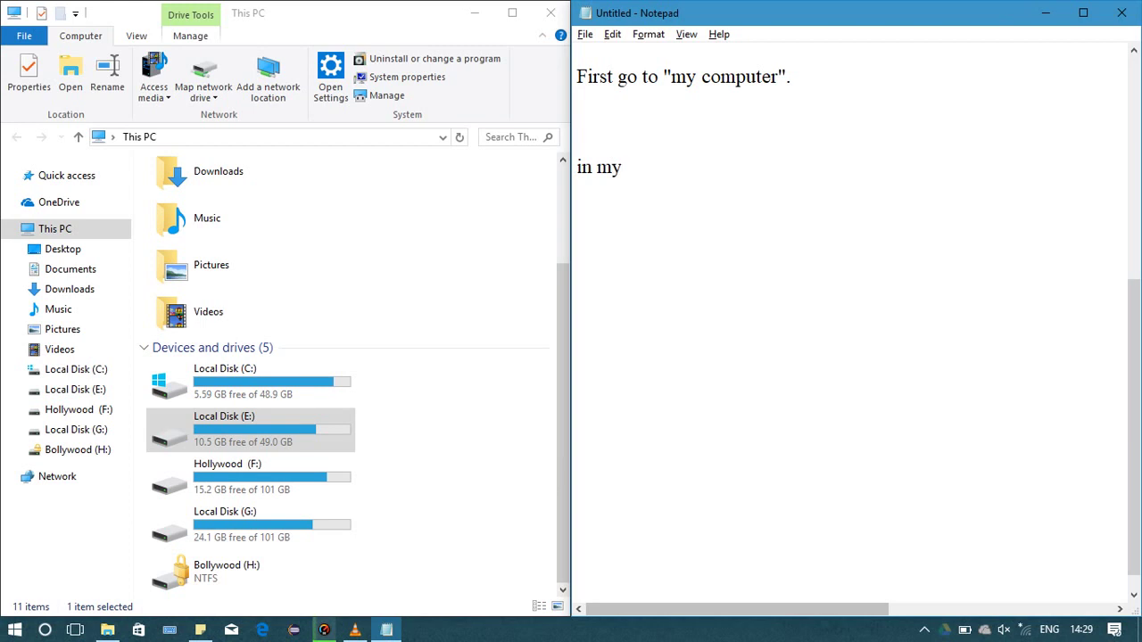
pyautogui.write(' case i have choo')
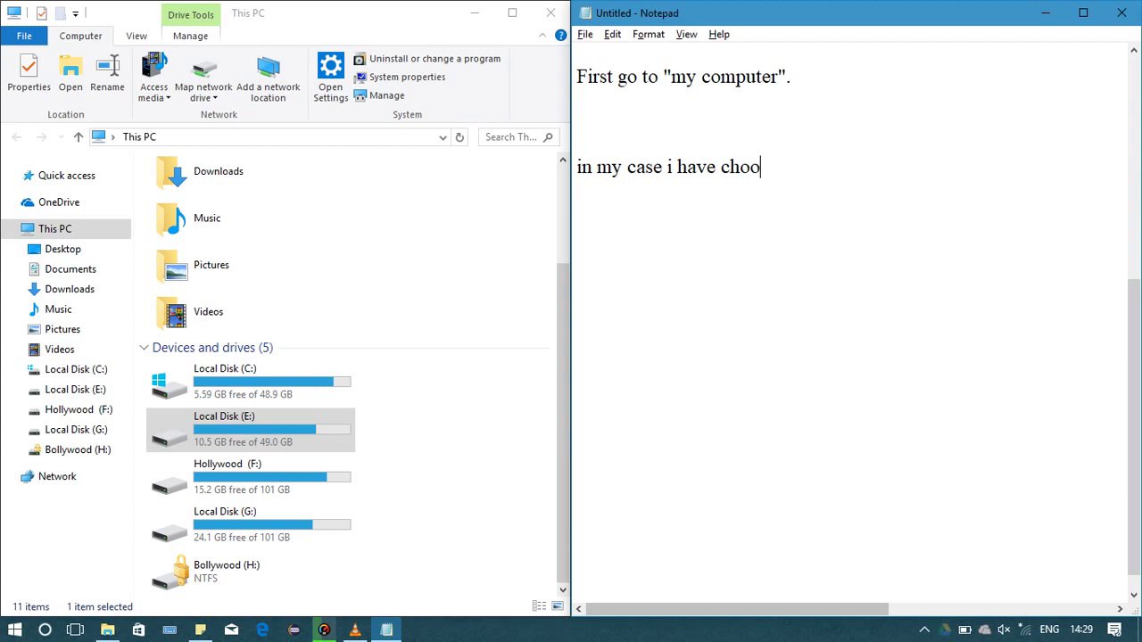
pyautogui.write('sen LOCAL ')
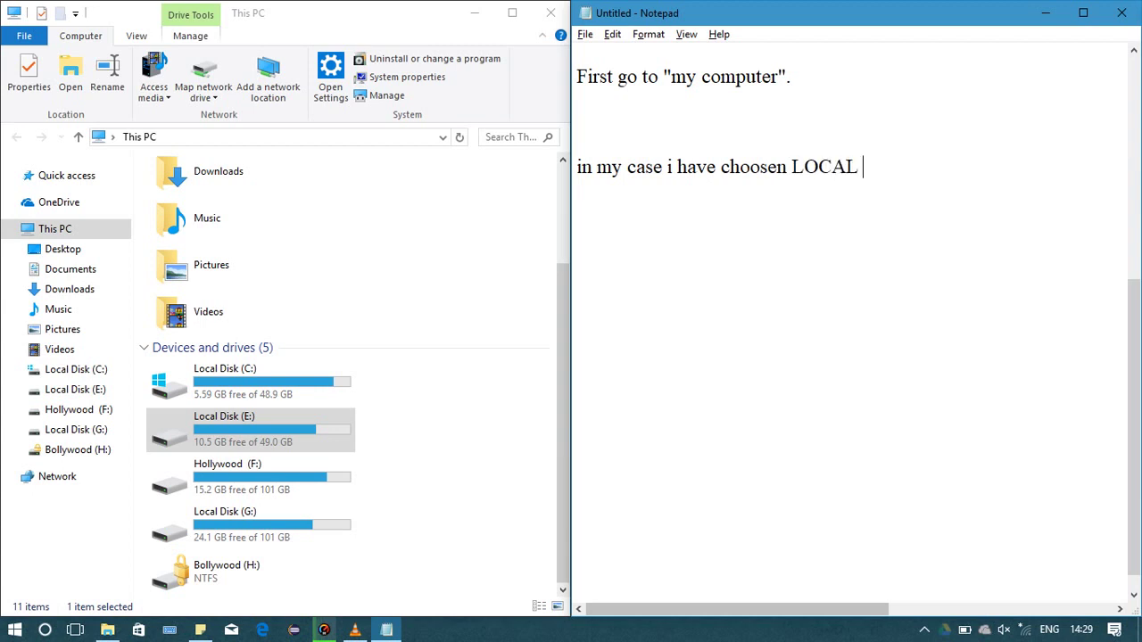
pyautogui.write('DISK(E')
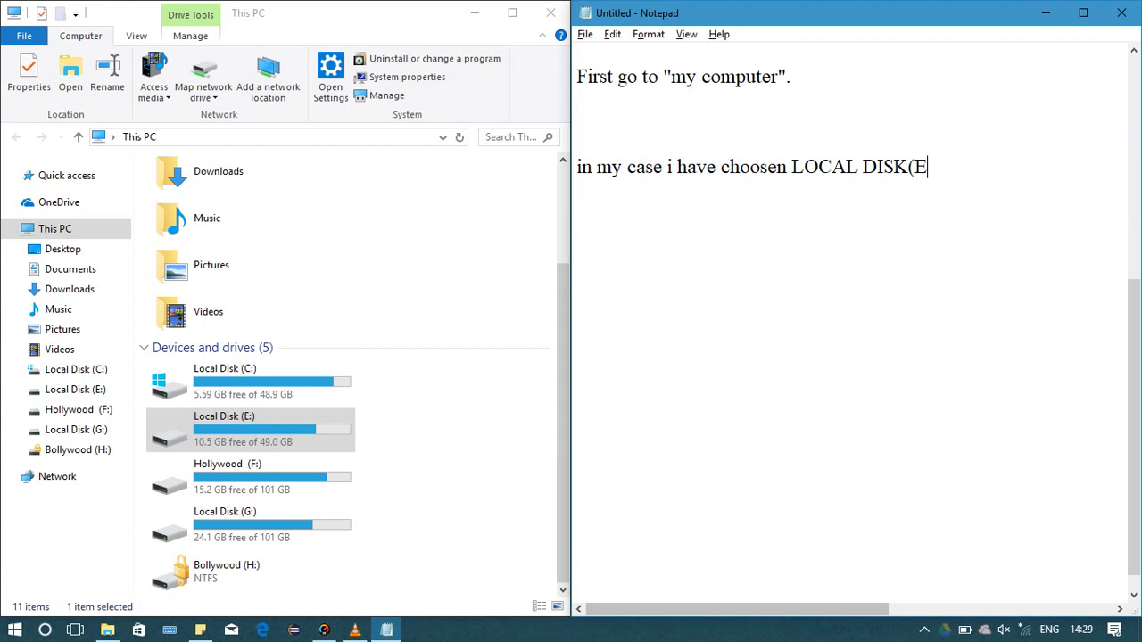
pyautogui.write(') to ')
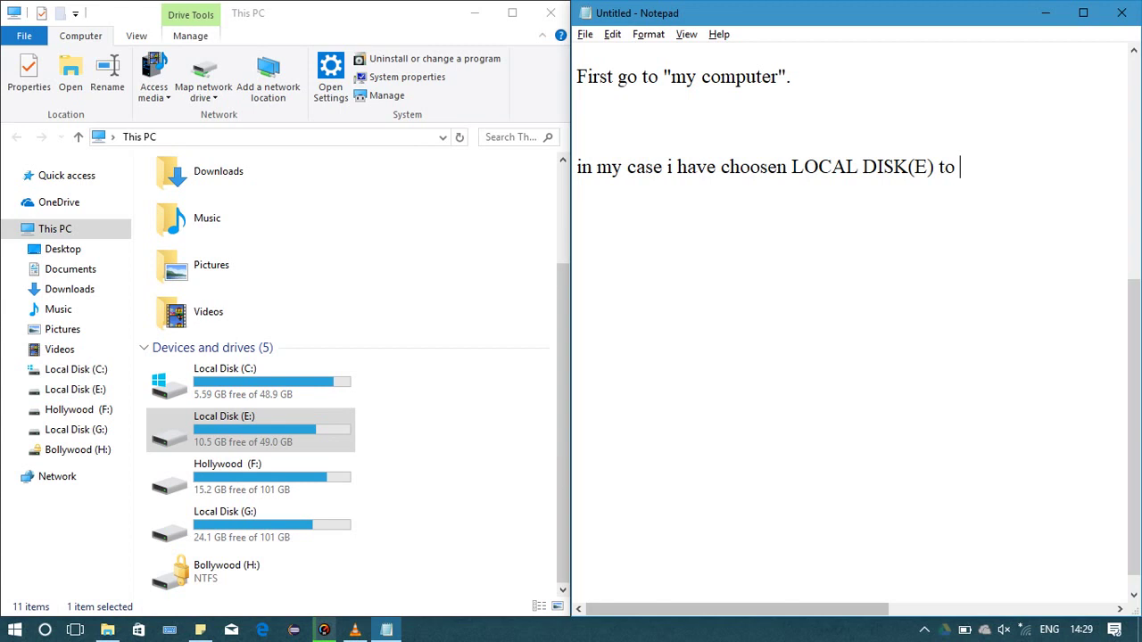
pyautogui.write('lock.')
pyautogui.hotkey('alt', 'Tab')
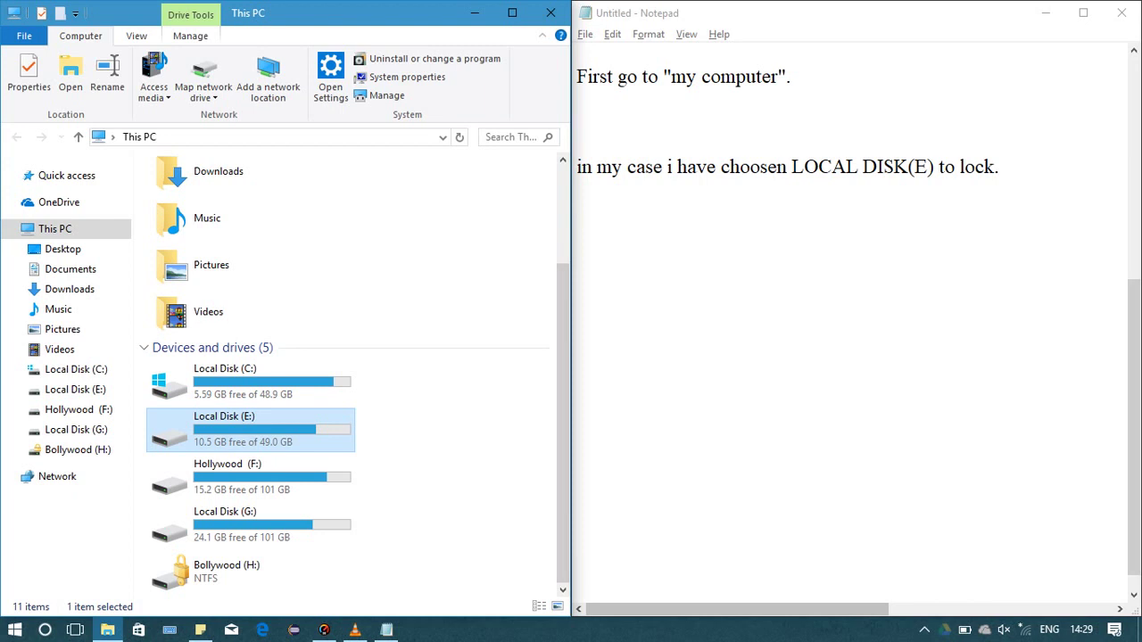
pyautogui.hotkey('alt', 'Tab')
pyautogui.write('selec')
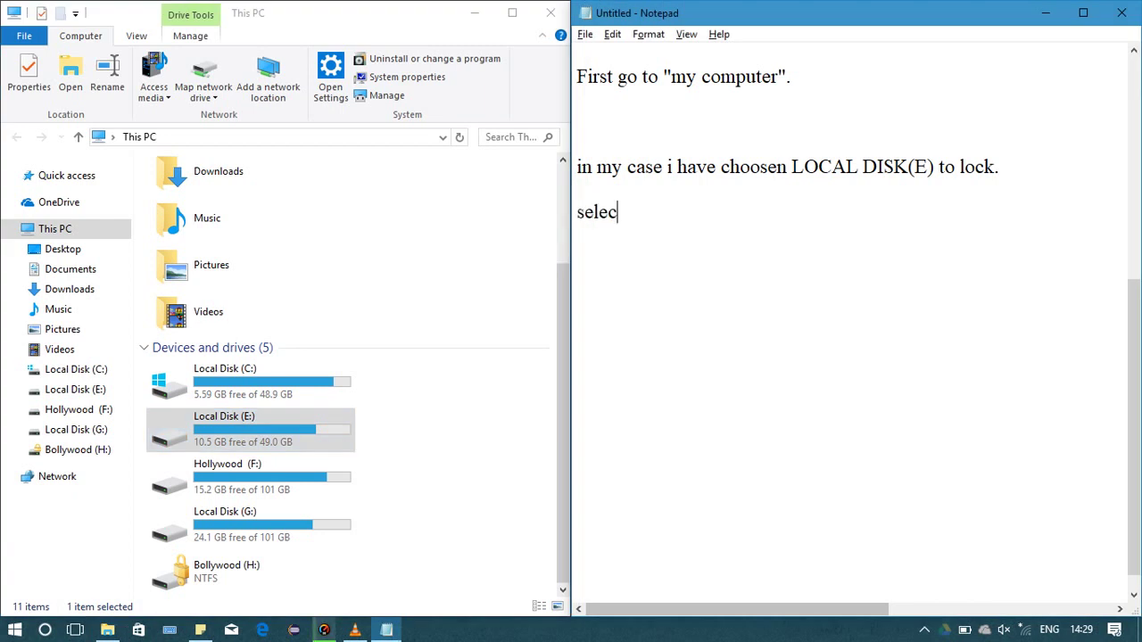
pyautogui.write('t the disk an')
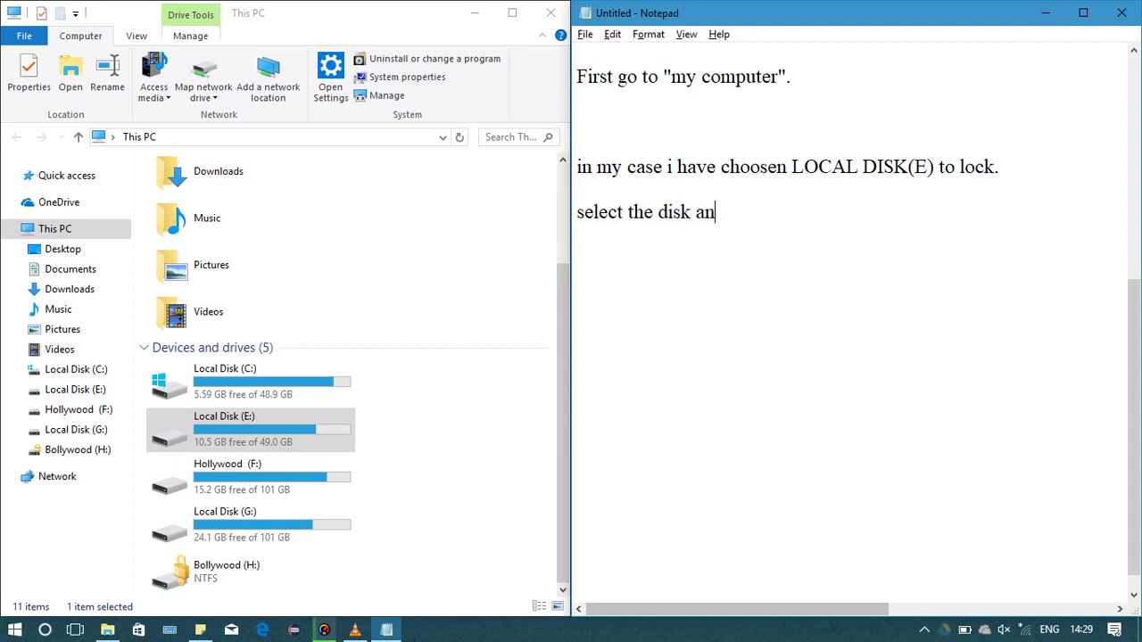
pyautogui.write('d rigjht')
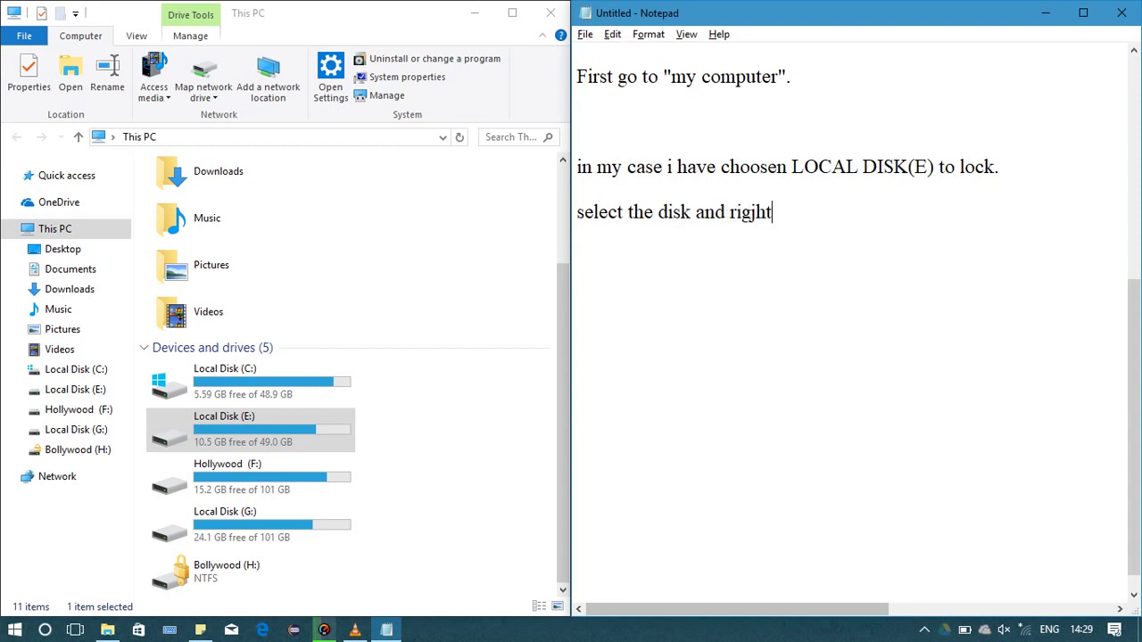
pyautogui.press('BackSpace')
pyautogui.press('BackSpace')
pyautogui.press('BackSpace')
pyautogui.write('ht click ')
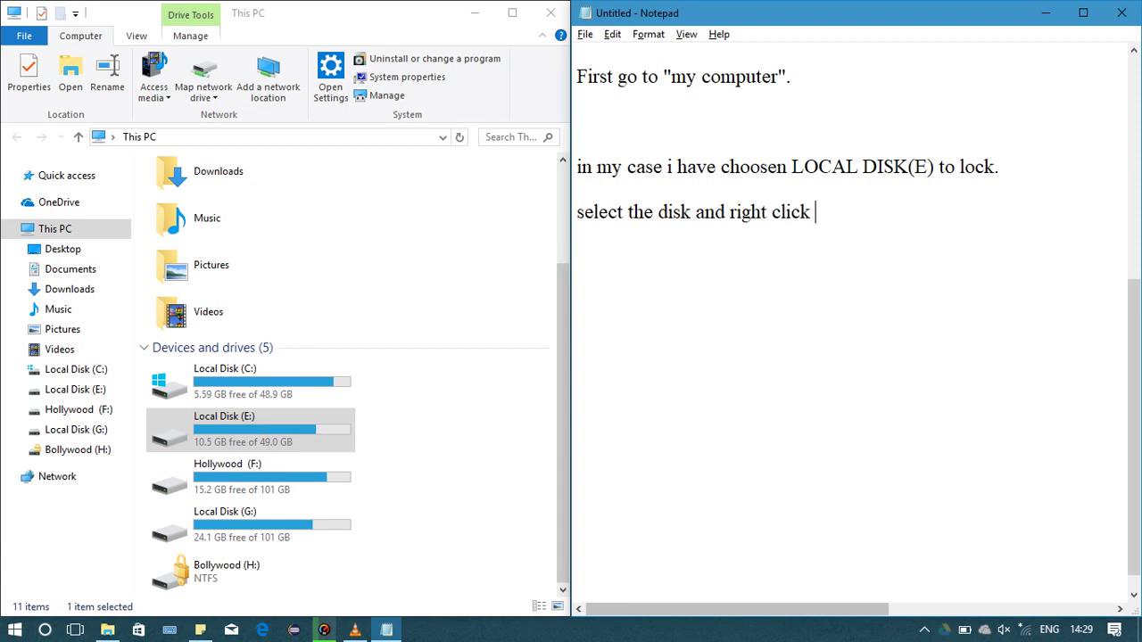
pyautogui.write('on it.')
pyautogui.hotkey('alt', 'Tab')
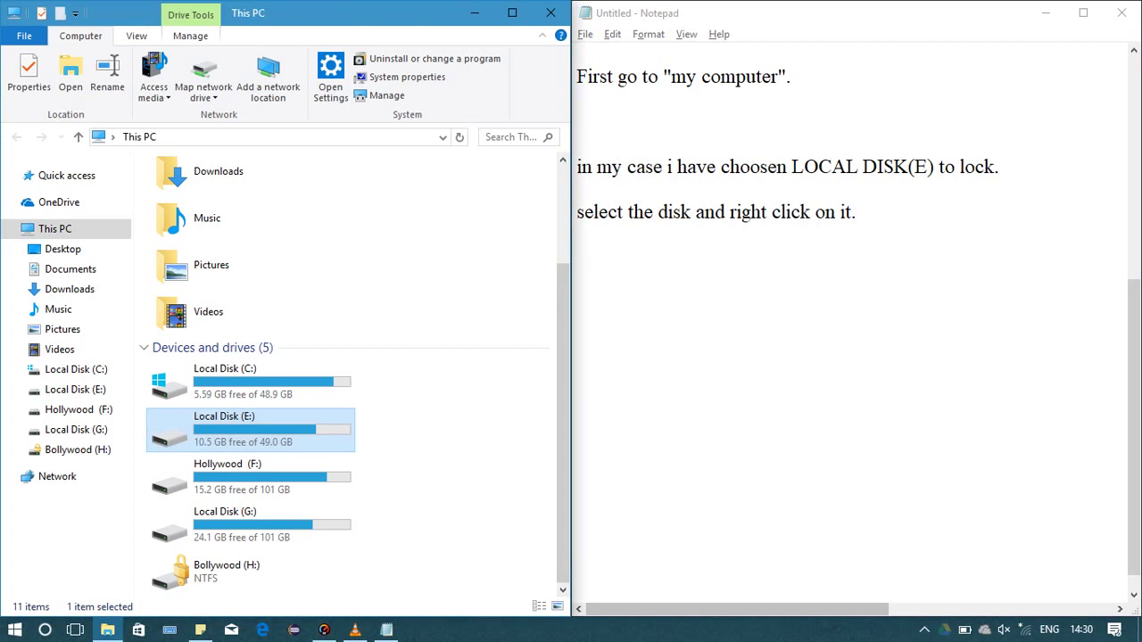
# Check drive E's context menu, then note 'then select the option "turn on BitLocker"'
pyautogui.hotkey('shift', 'F10')
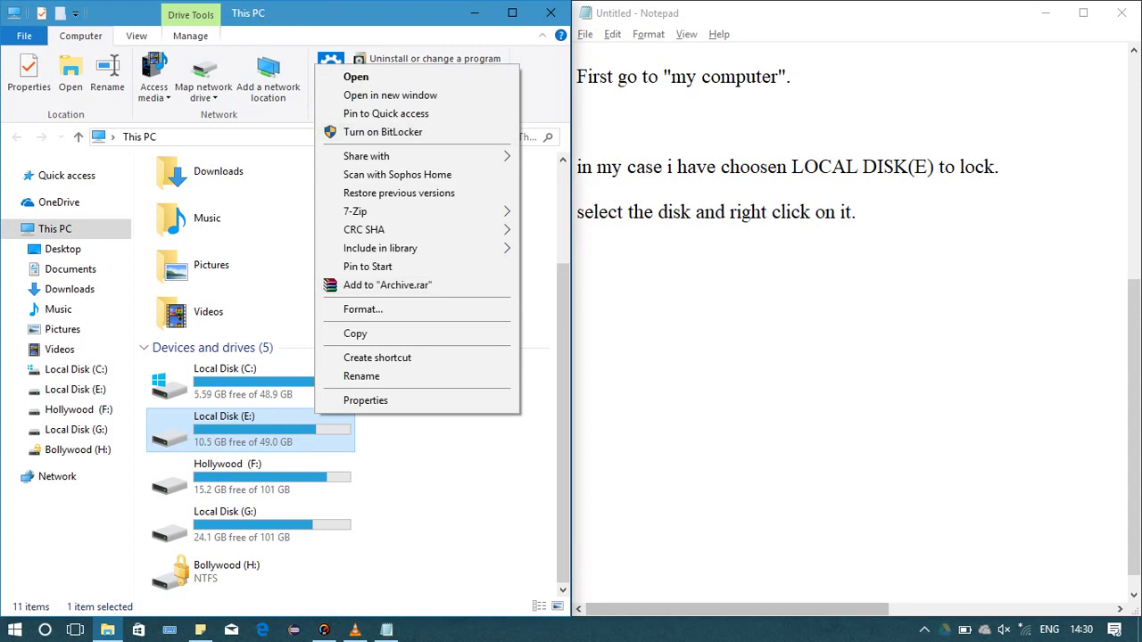
pyautogui.hotkey('alt', 'Tab')
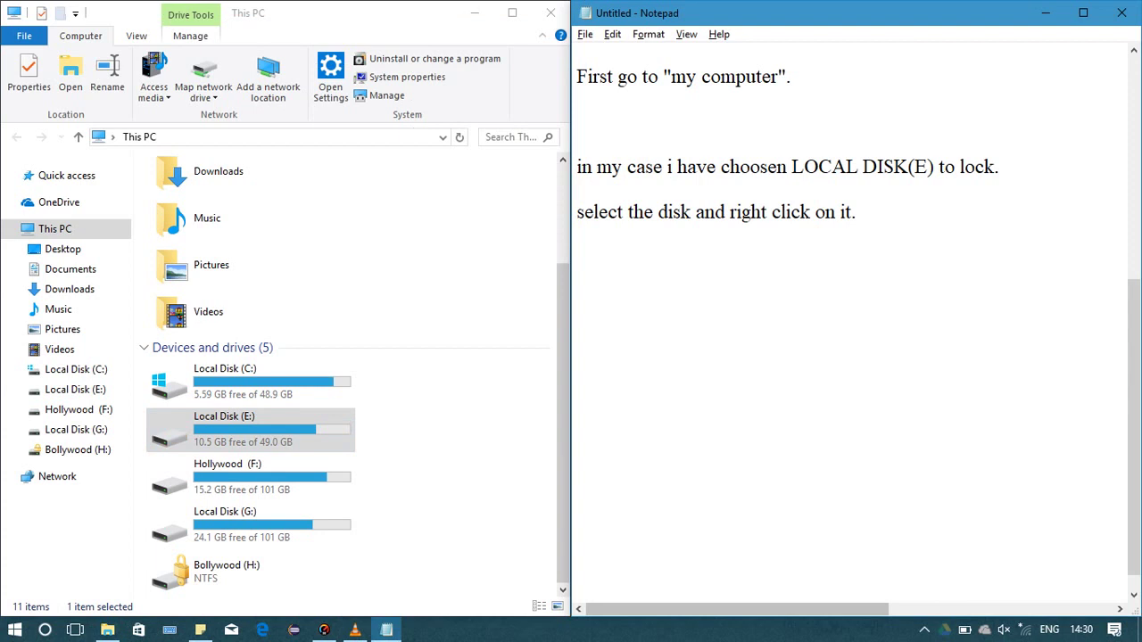
pyautogui.press('Return')
pyautogui.write('then')
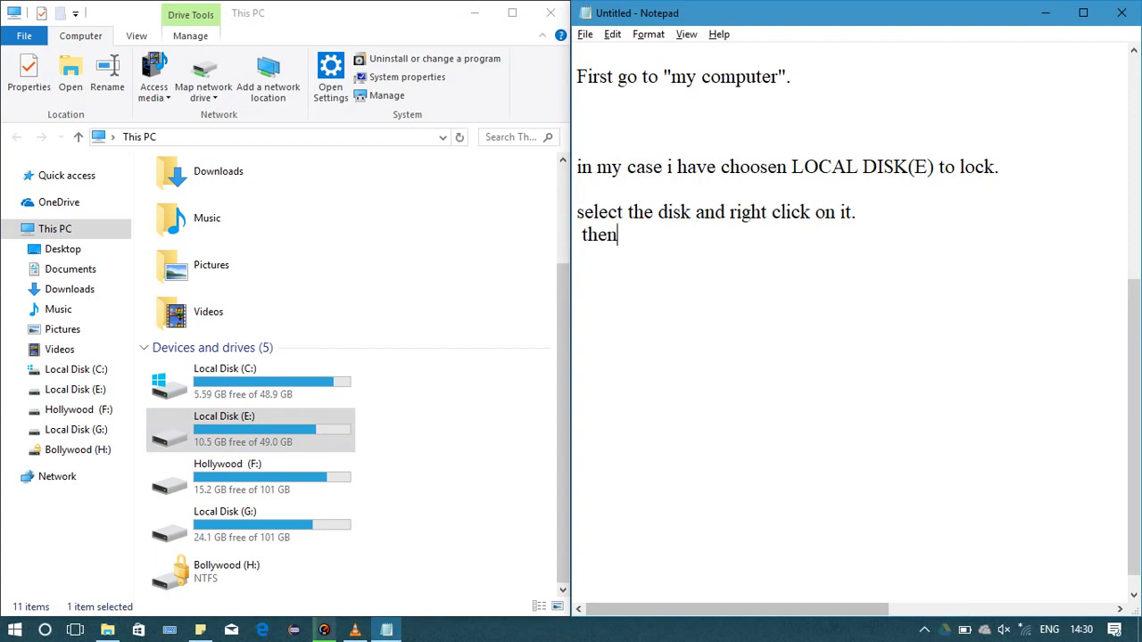
pyautogui.write(' select the t')
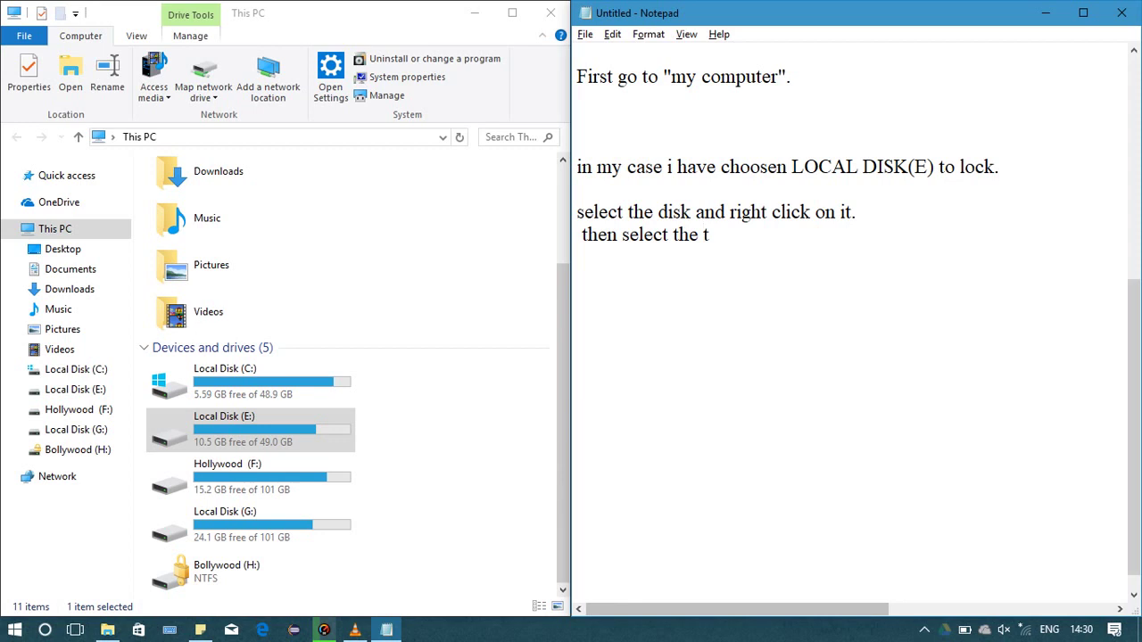
pyautogui.press('BackSpace')
pyautogui.write('option"')
pyautogui.press('BackSpace')
pyautogui.write('"turn on ')
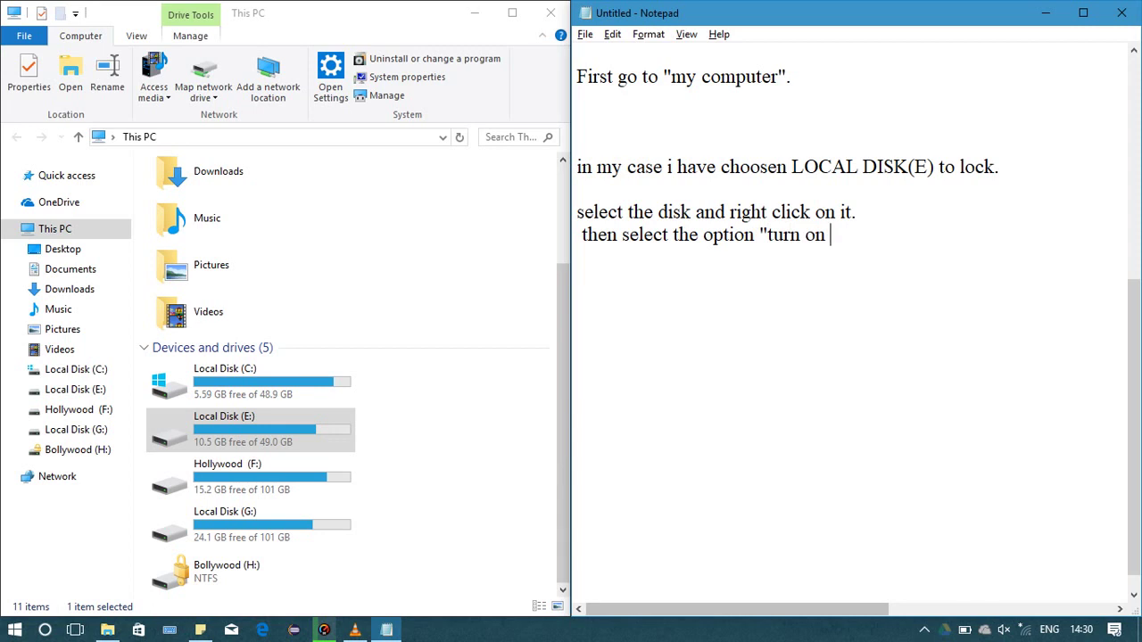
pyautogui.write('BItLocker')
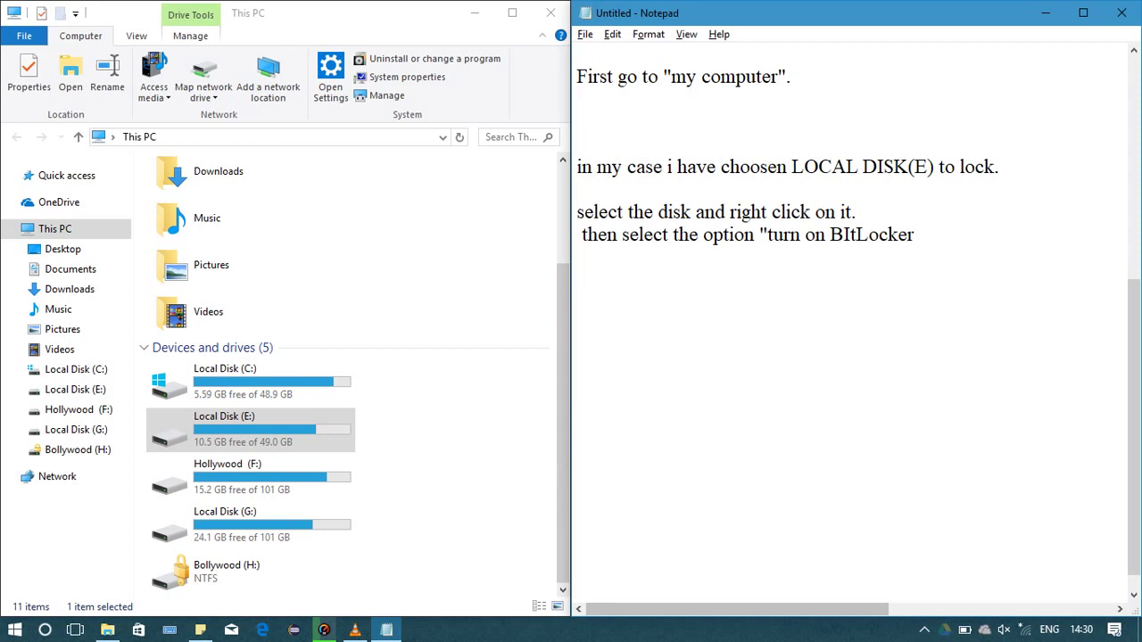
pyautogui.write('"')
pyautogui.press('BackSpace')
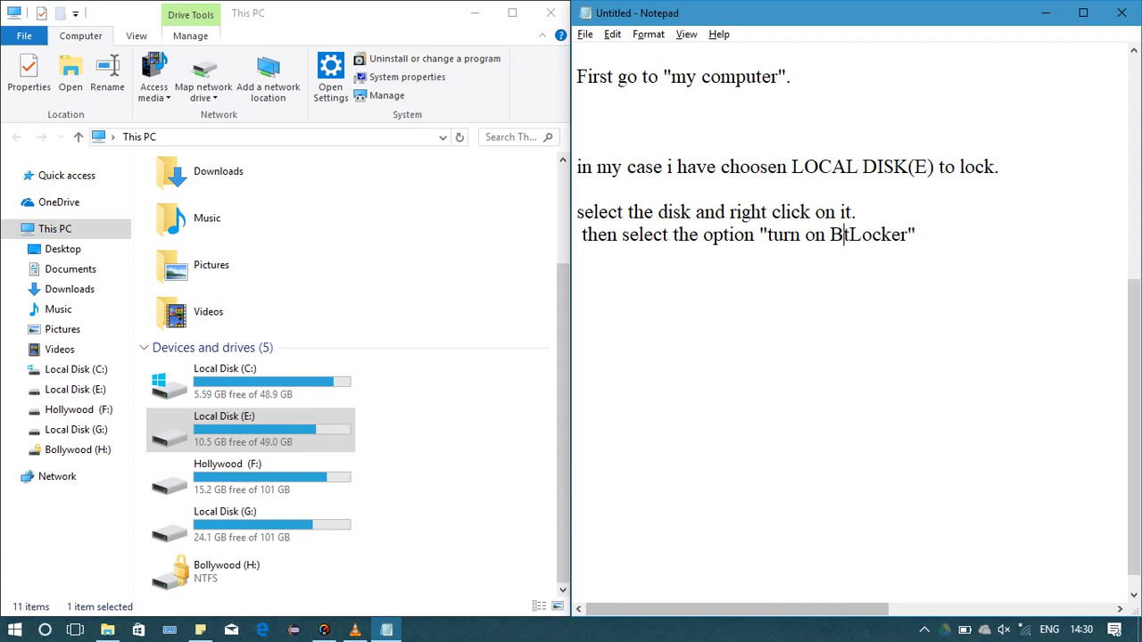
pyautogui.write('it')
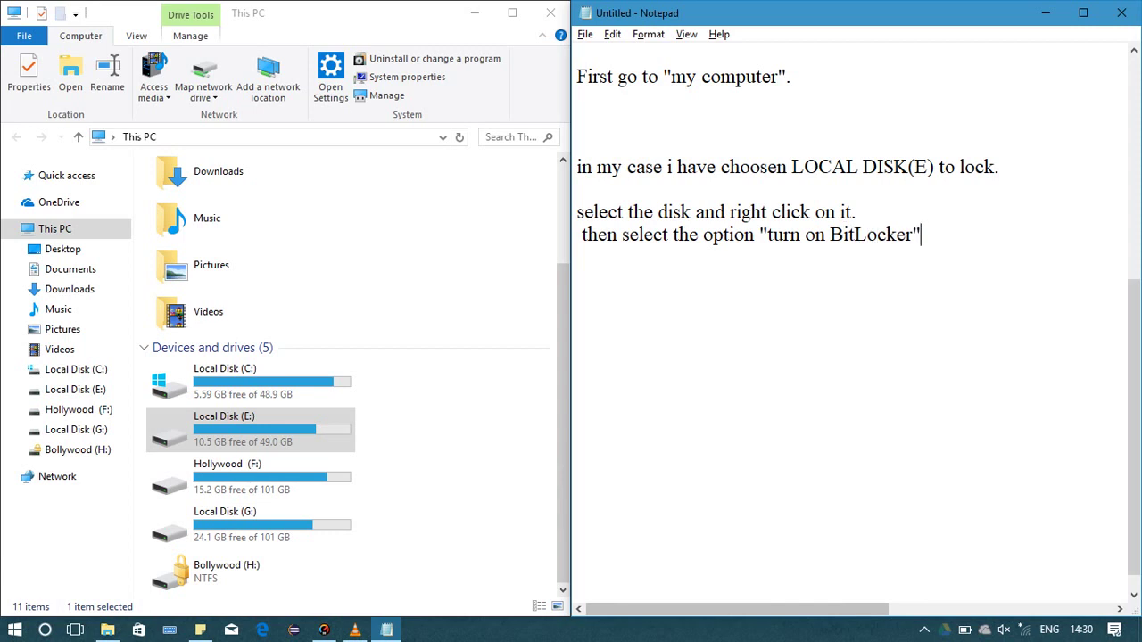
pyautogui.write('.')
# Turn on BitLocker for Local Disk (E:) and choose to unlock it with a password
pyautogui.hotkey('alt', 'Tab')
pyautogui.hotkey('shift', 'F10')
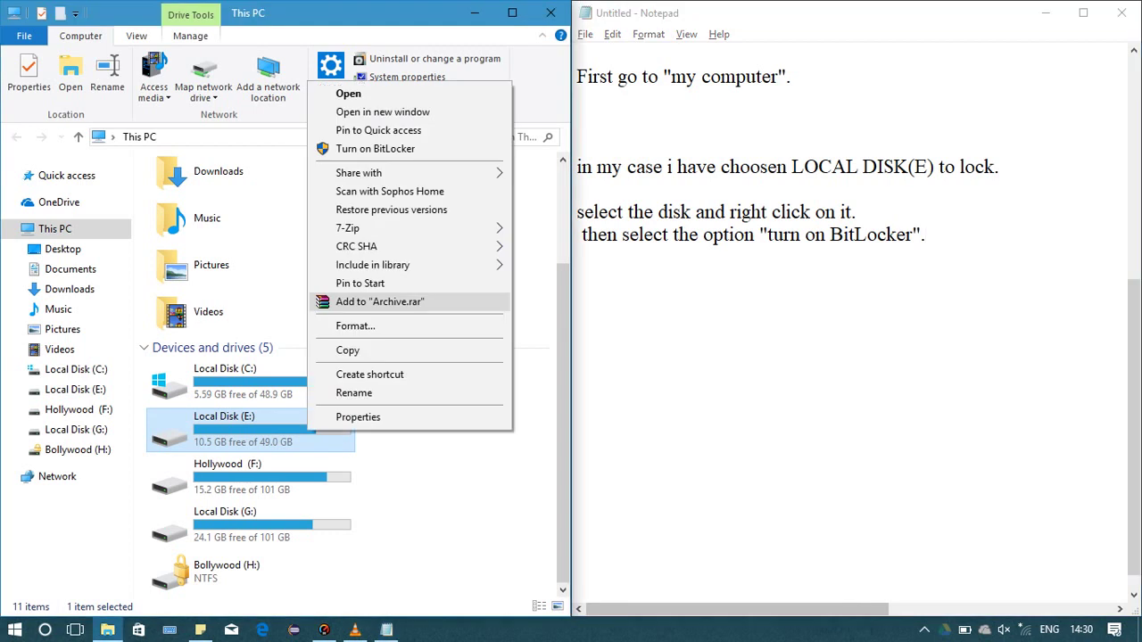
pyautogui.press('Up')
pyautogui.press('Up')
pyautogui.press('Up')
pyautogui.press('Up')
pyautogui.press('Up')
pyautogui.press('Up')
pyautogui.press('Up')
pyautogui.press('Up')
pyautogui.press('Return')
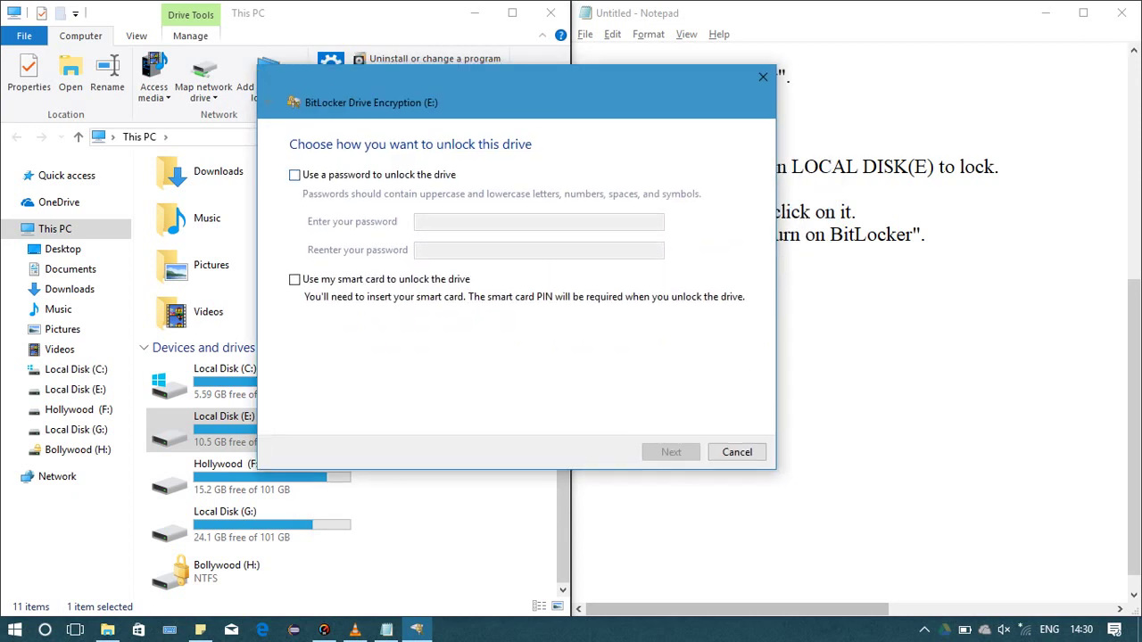
pyautogui.click(295, 174)
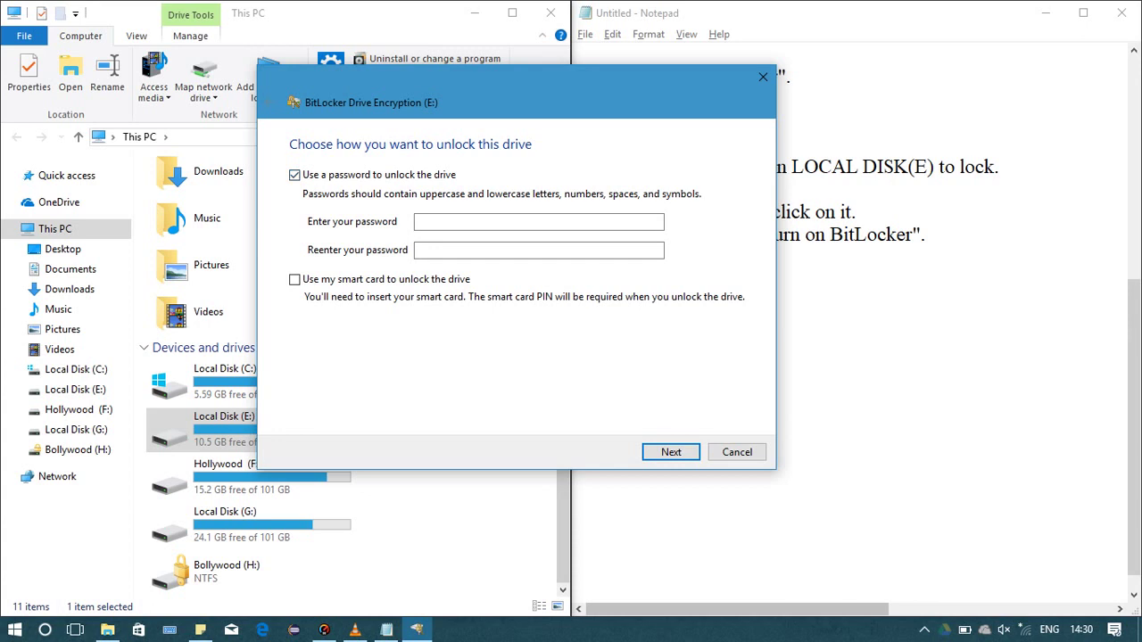
pyautogui.click(539, 221)
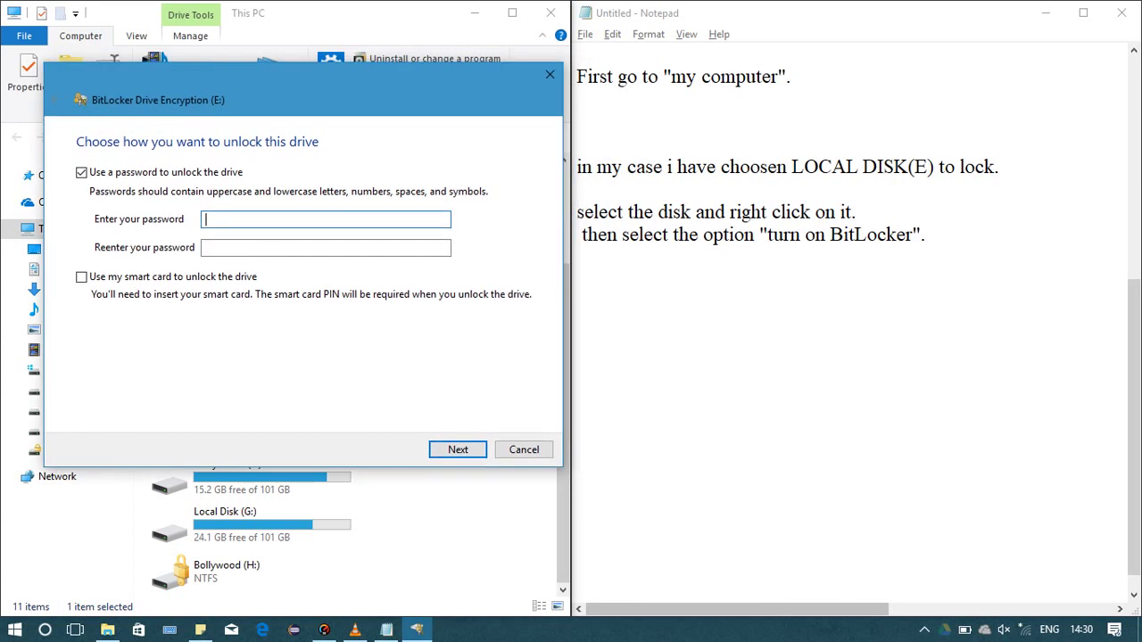
# Note 'There are two ways to set password as you can see on Screen.' and begin 'i will use'
pyautogui.click(577, 280)
pyautogui.write('t')
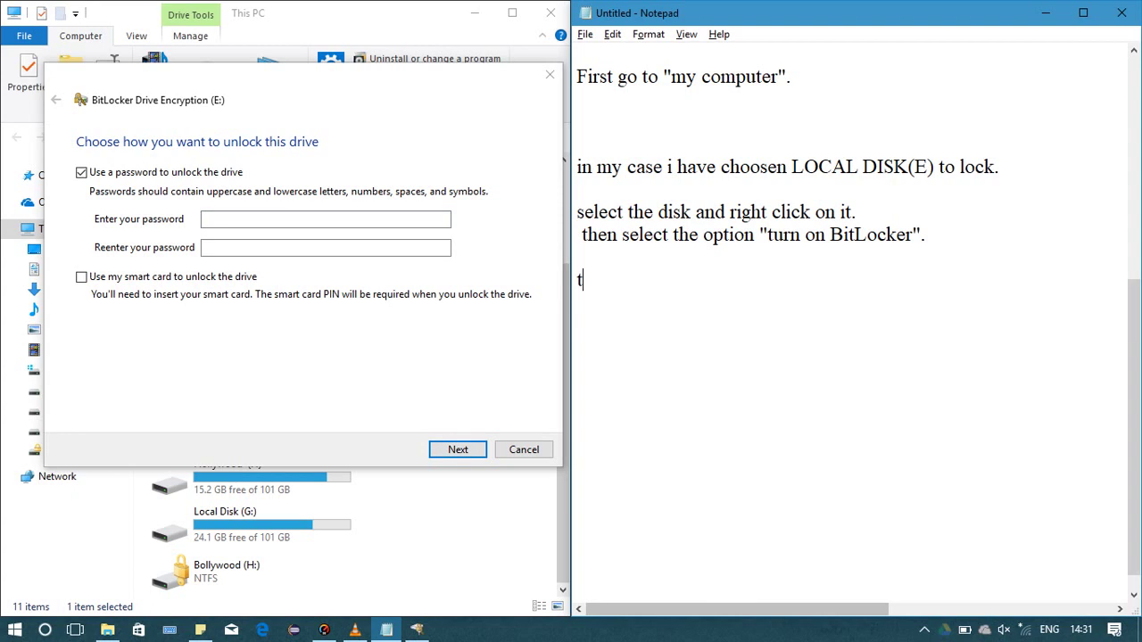
pyautogui.write('e')
pyautogui.press('BackSpace')
pyautogui.press('BackSpace')
pyautogui.write('Ther')
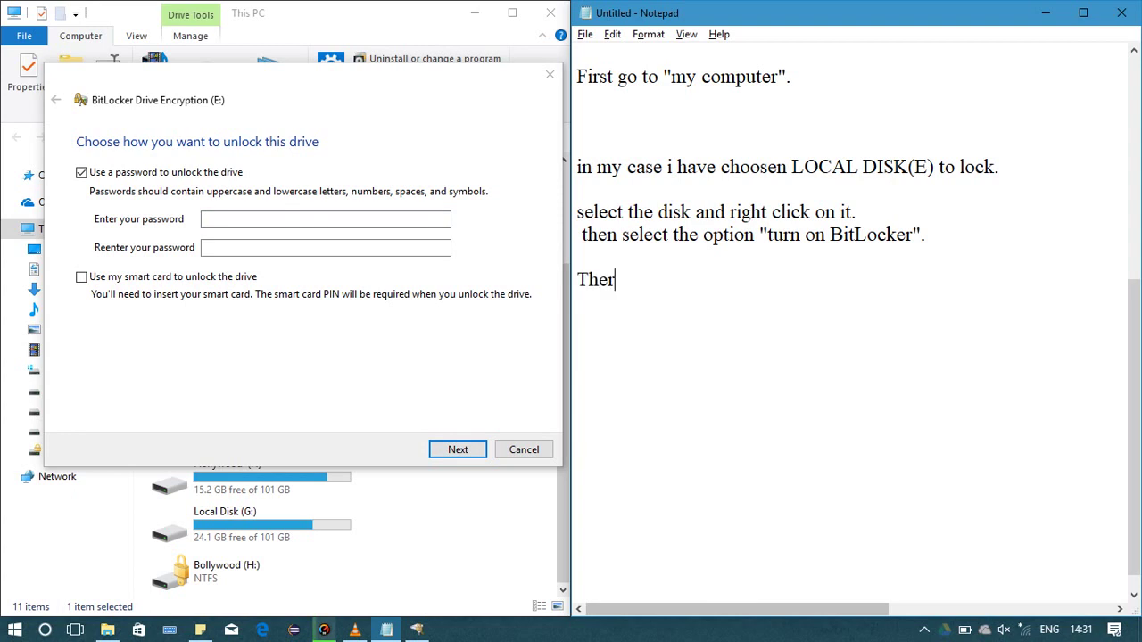
pyautogui.write('e are two ways')
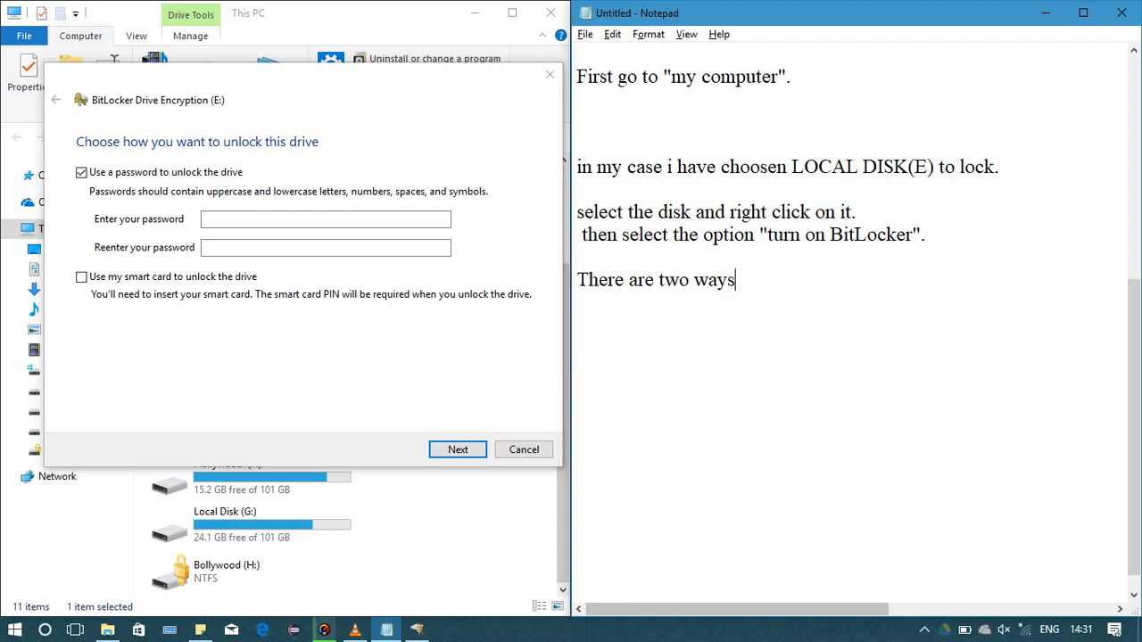
pyautogui.write(' to set password')
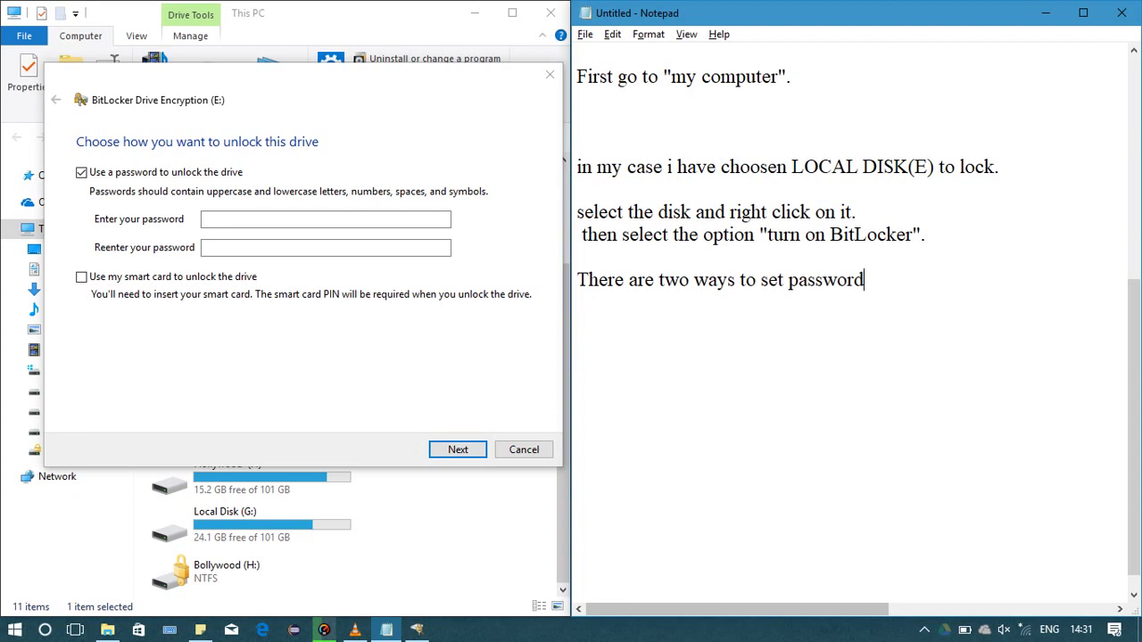
pyautogui.write(' as you can see ')
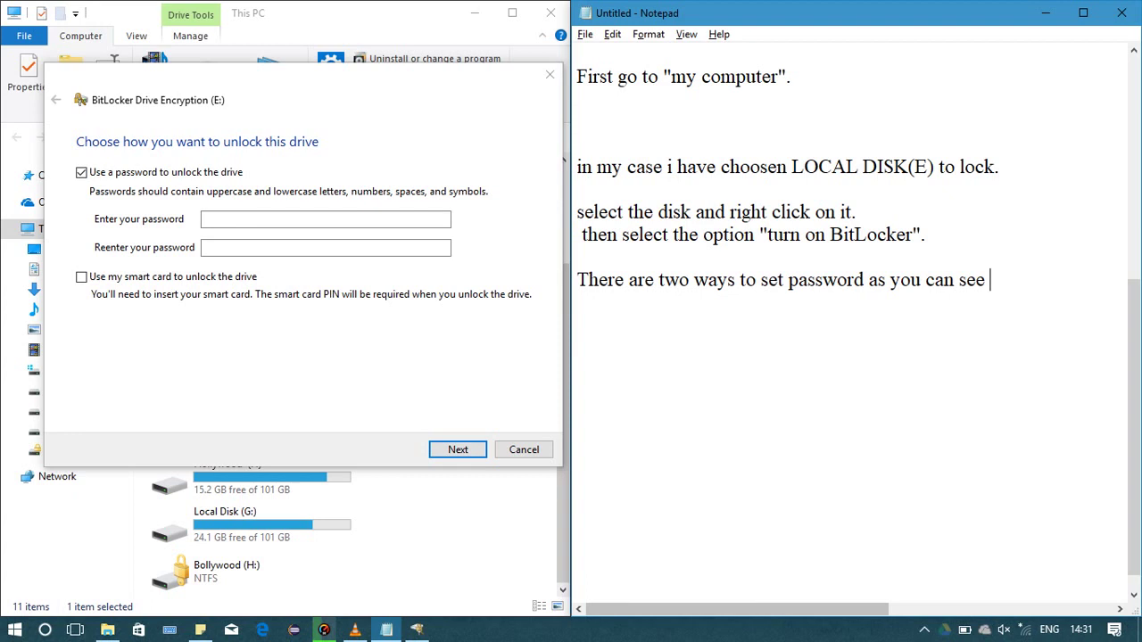
pyautogui.write('on Screen')
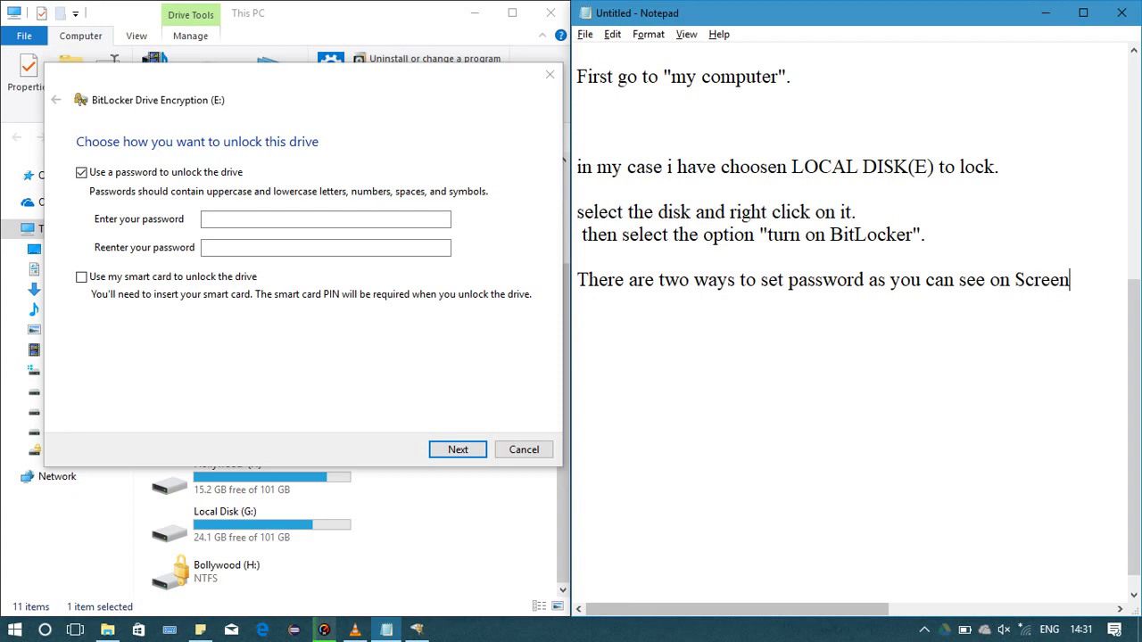
pyautogui.write('.')
pyautogui.press('Return')
pyautogui.press('Return')
pyautogui.write('i will use ')
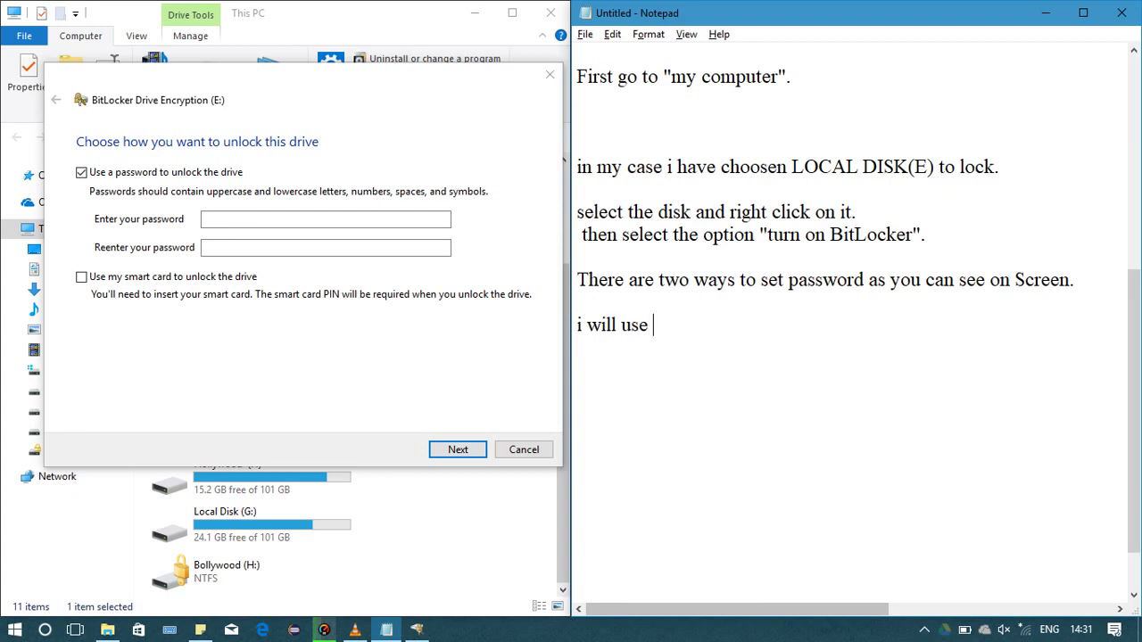
pyautogui.write('the first optio')
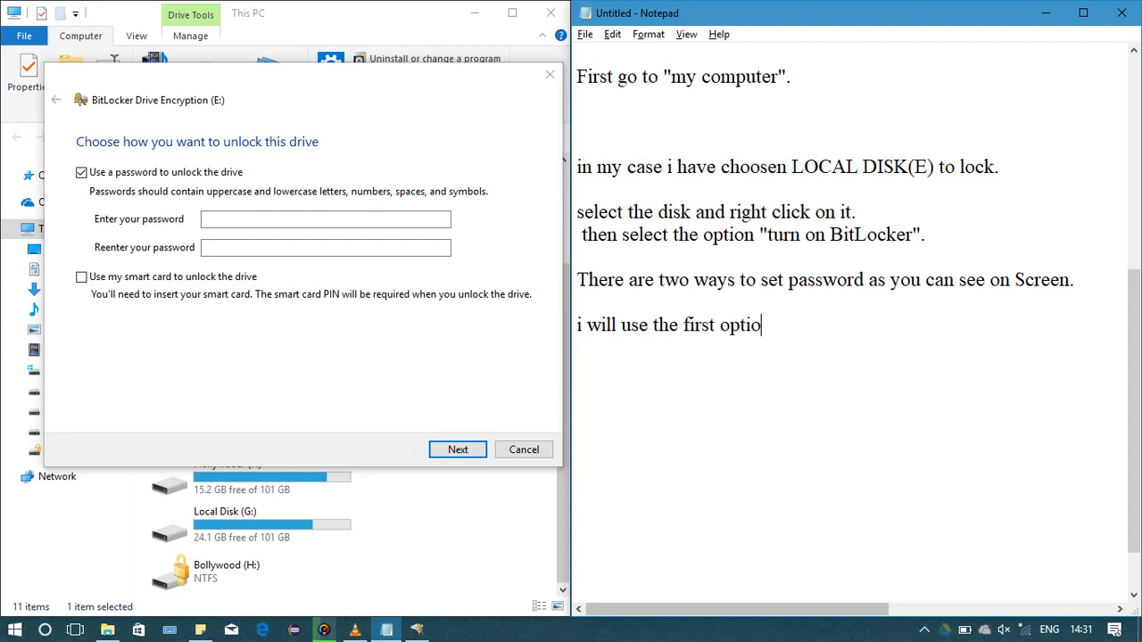
# Note 'i will use the first option...' and 'i will demonstrate on second option in next video...'
pyautogui.write('n...')
pyautogui.press('Return')
pyautogui.write('i will d')
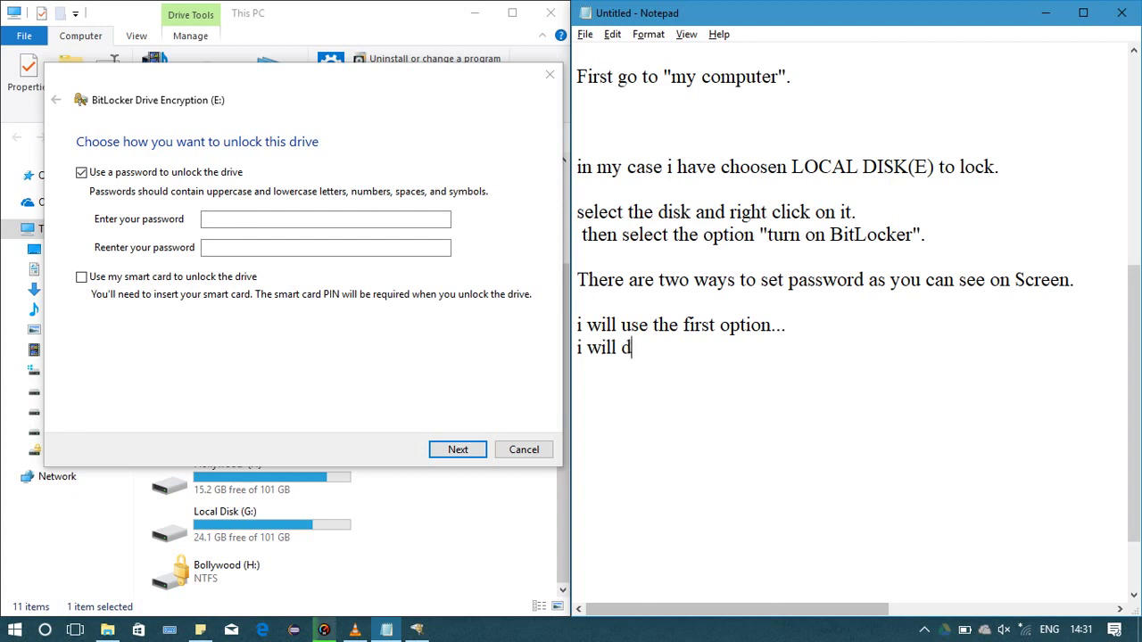
pyautogui.write('enstrate')
pyautogui.click(681, 348)
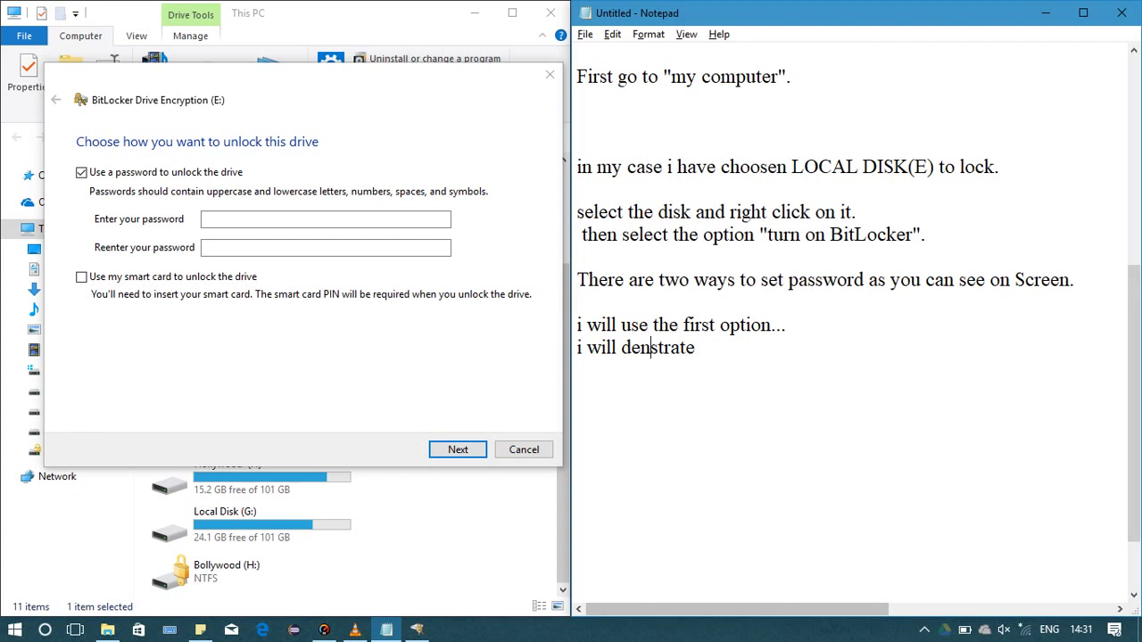
pyautogui.write('mon')
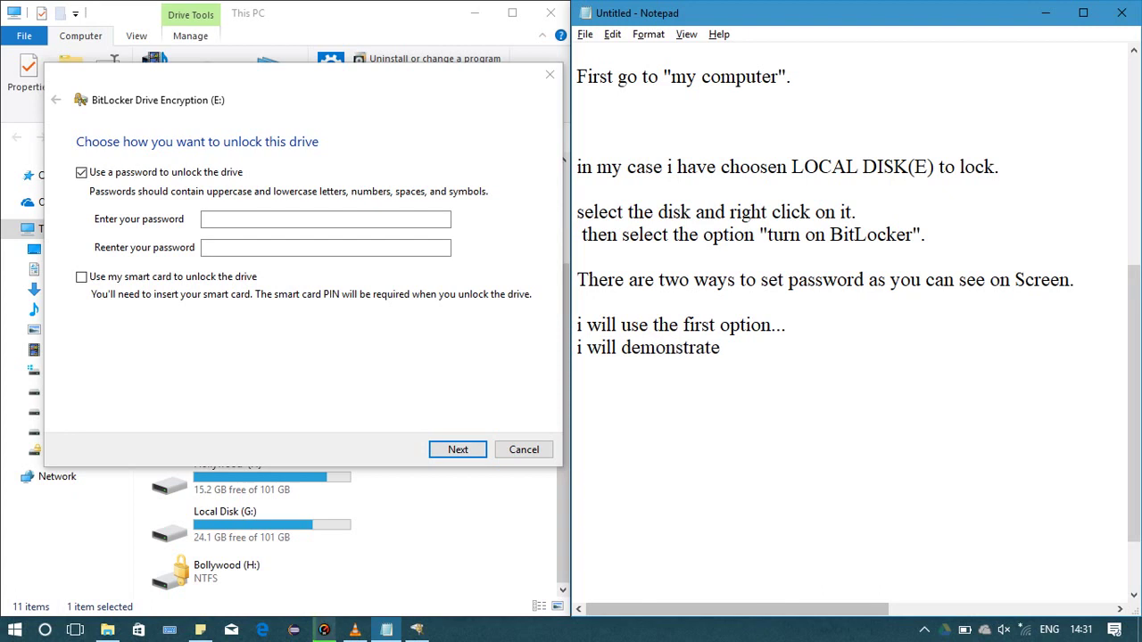
pyautogui.click(725, 348)
pyautogui.write('on second ')
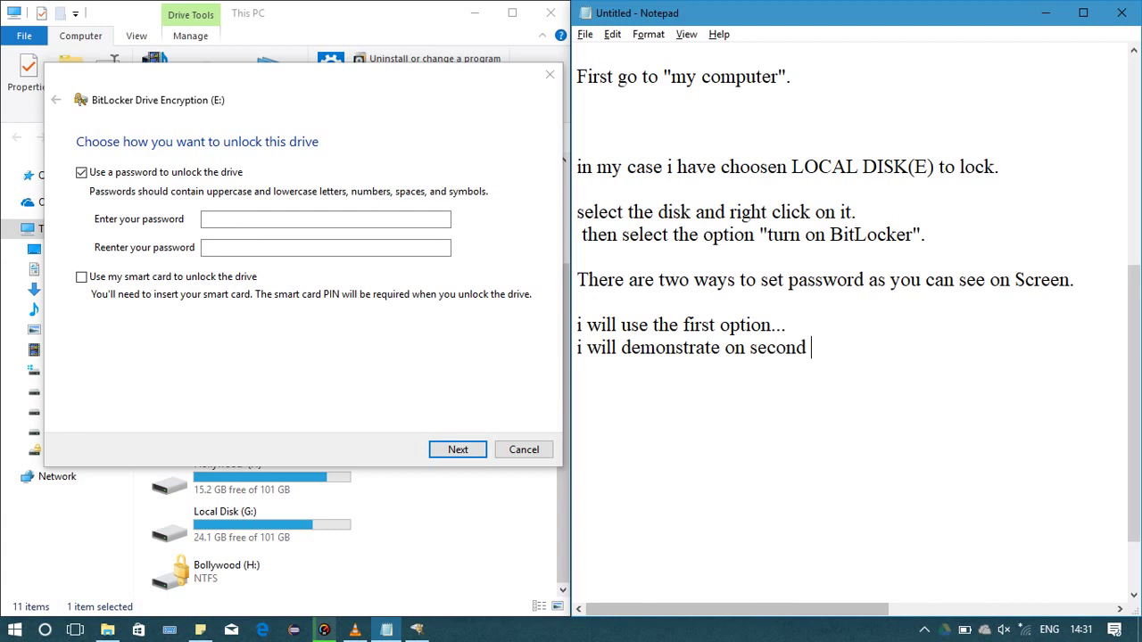
pyautogui.write('option in ne')
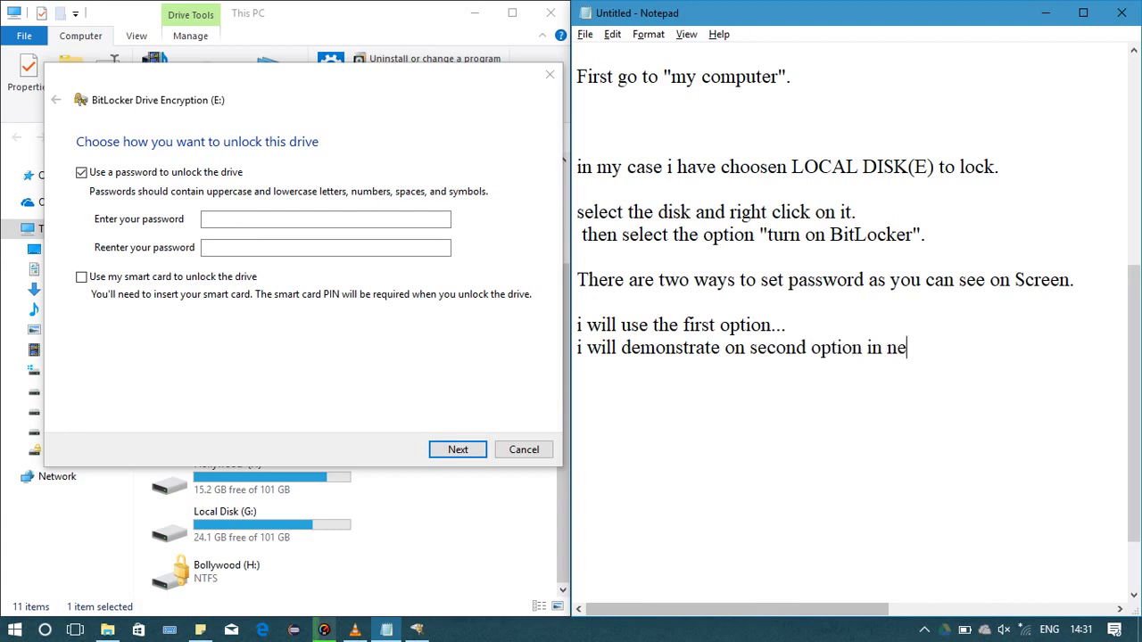
pyautogui.write('xt video...')
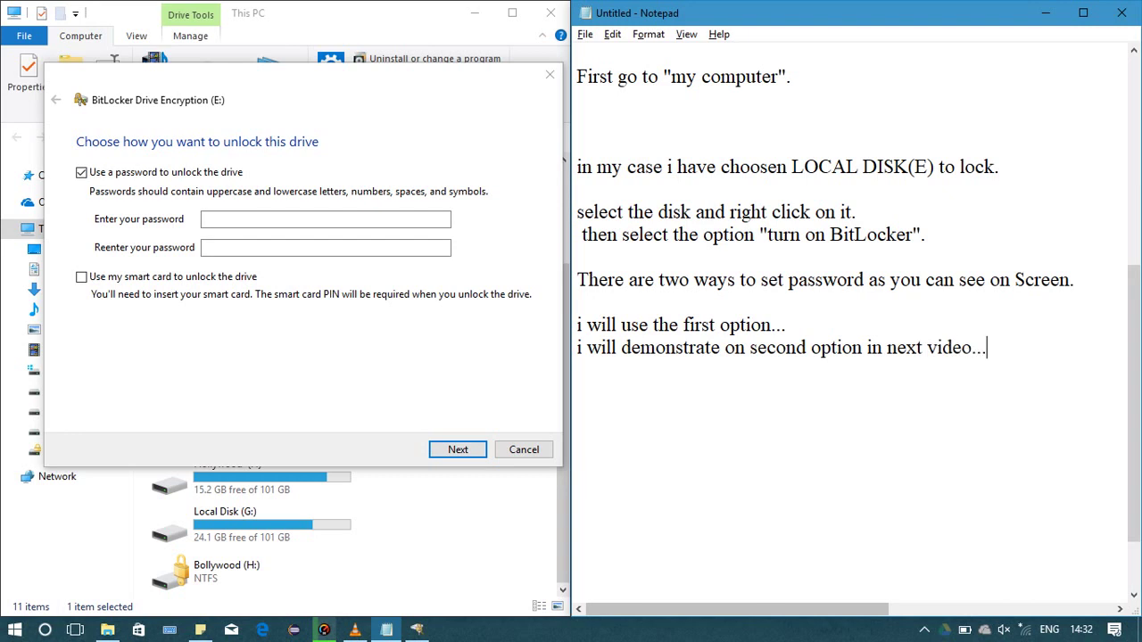
# Wrap the second-option line in parentheses and type 'Ok.. so to set password...enter your password that you want to set'
pyautogui.click(577, 347)
pyautogui.write('(')
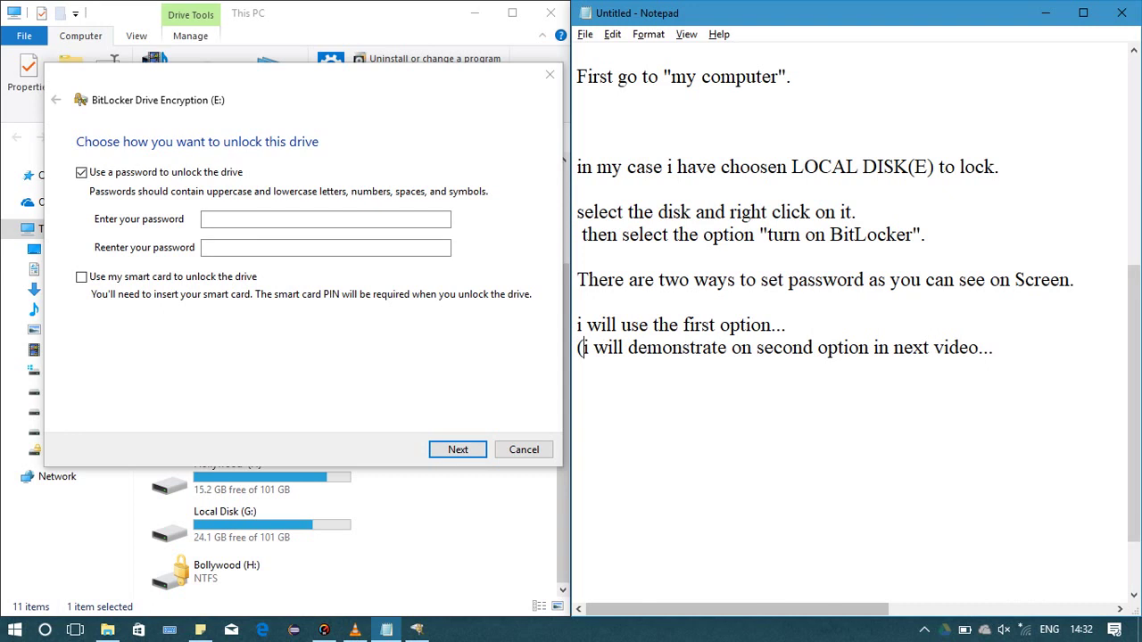
pyautogui.click(593, 347)
pyautogui.click(756, 347)
pyautogui.click(994, 347)
pyautogui.write(')')
pyautogui.press('Up')
pyautogui.write('Ok.. ')
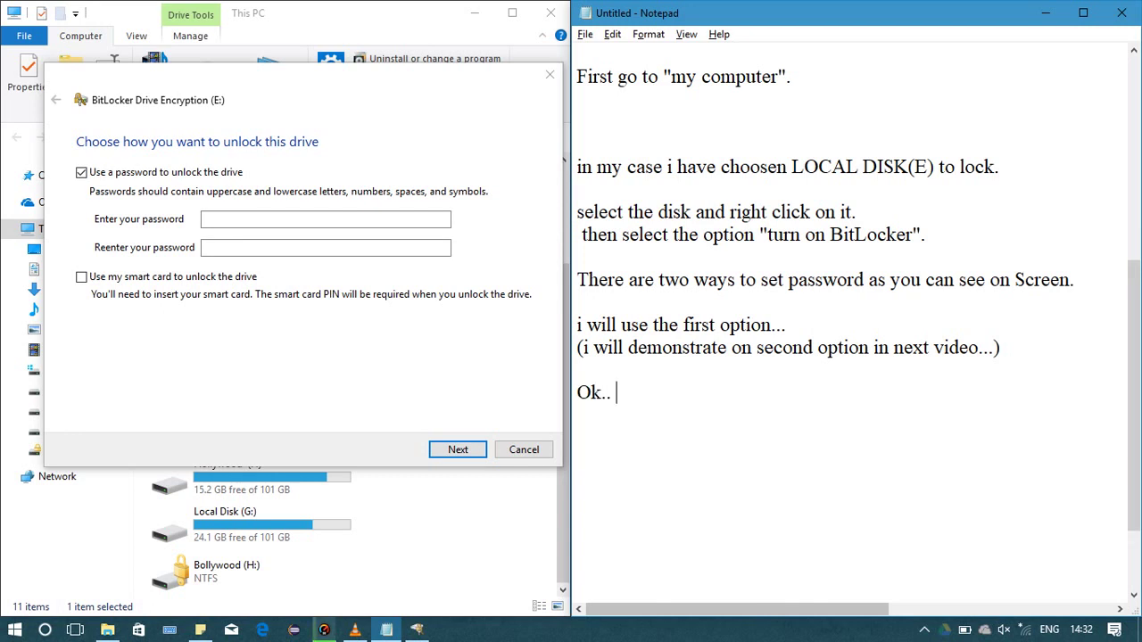
pyautogui.write('so to set password')
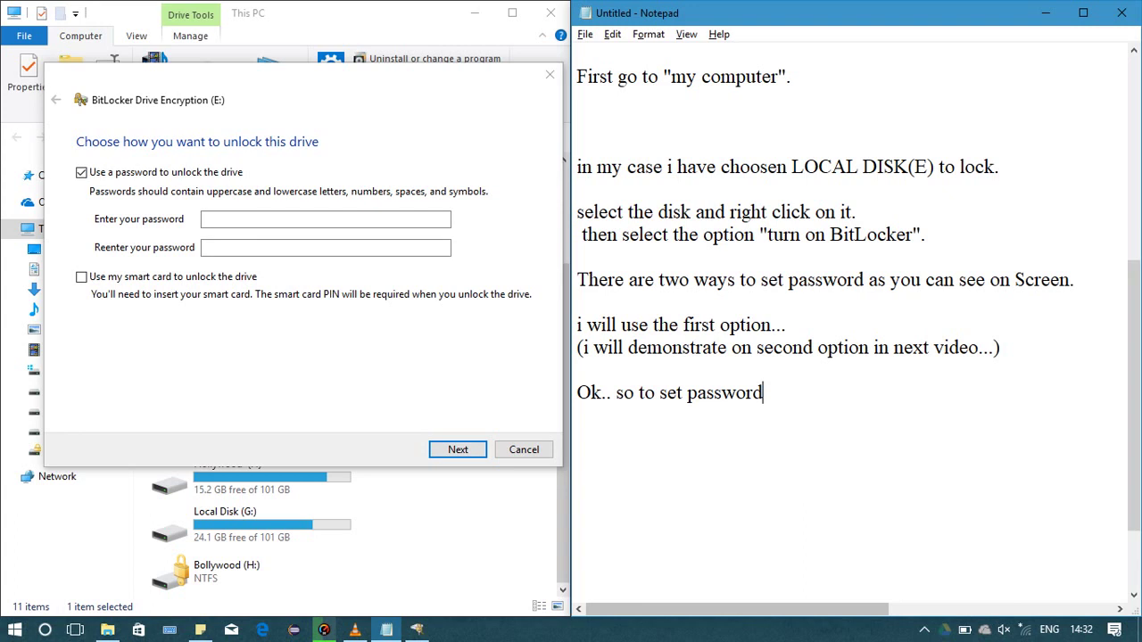
pyautogui.write('...enter your')
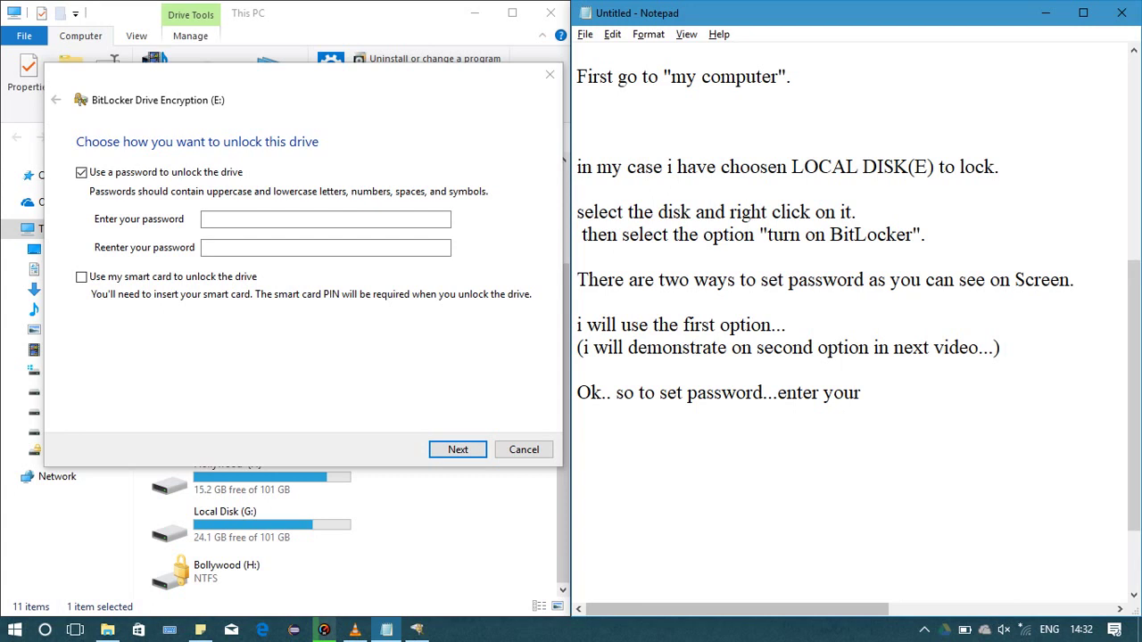
pyautogui.write(' password t')
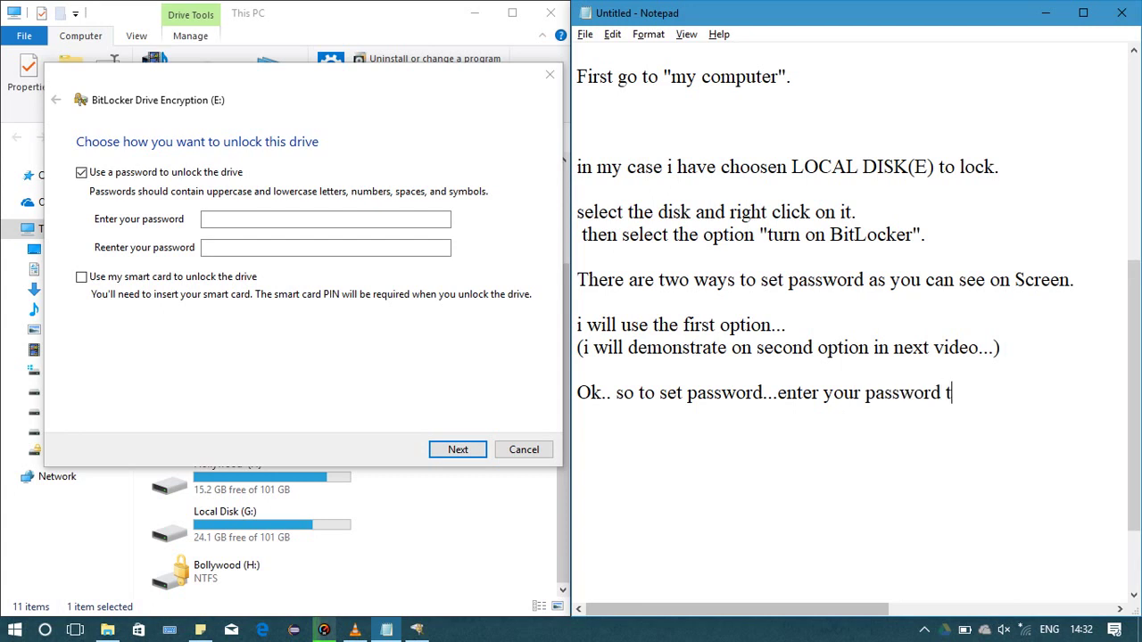
pyautogui.write('hat you want to')
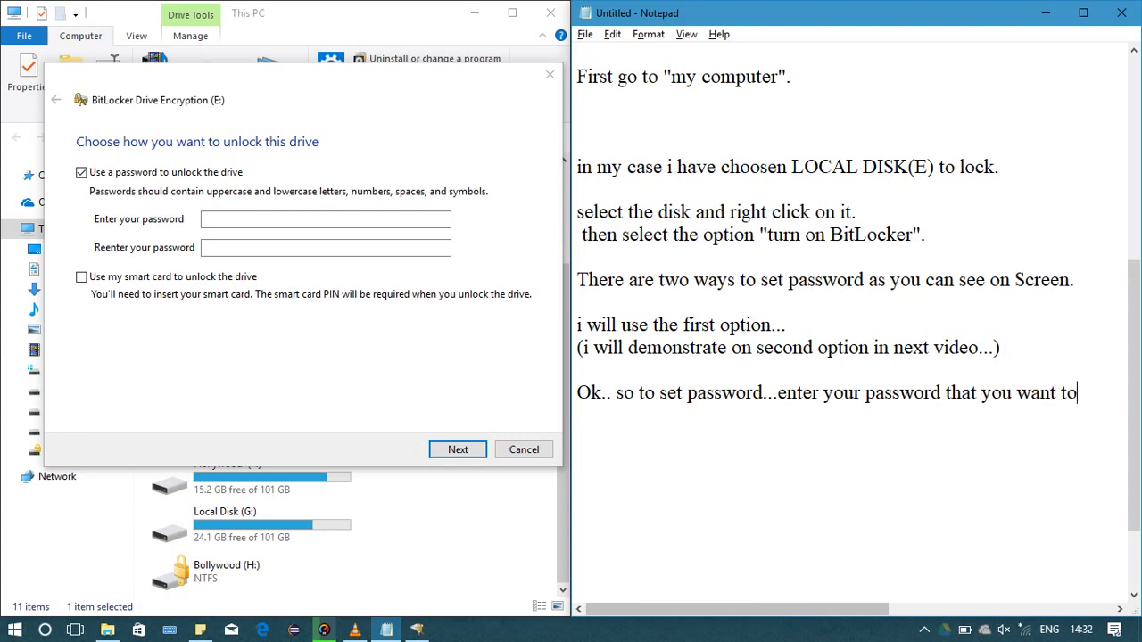
pyautogui.write(' set')
# Extend the Notepad note to end 'for your disk drive..' and return to the BitLocker password field
pyautogui.press('Return')
pyautogui.write('for y')
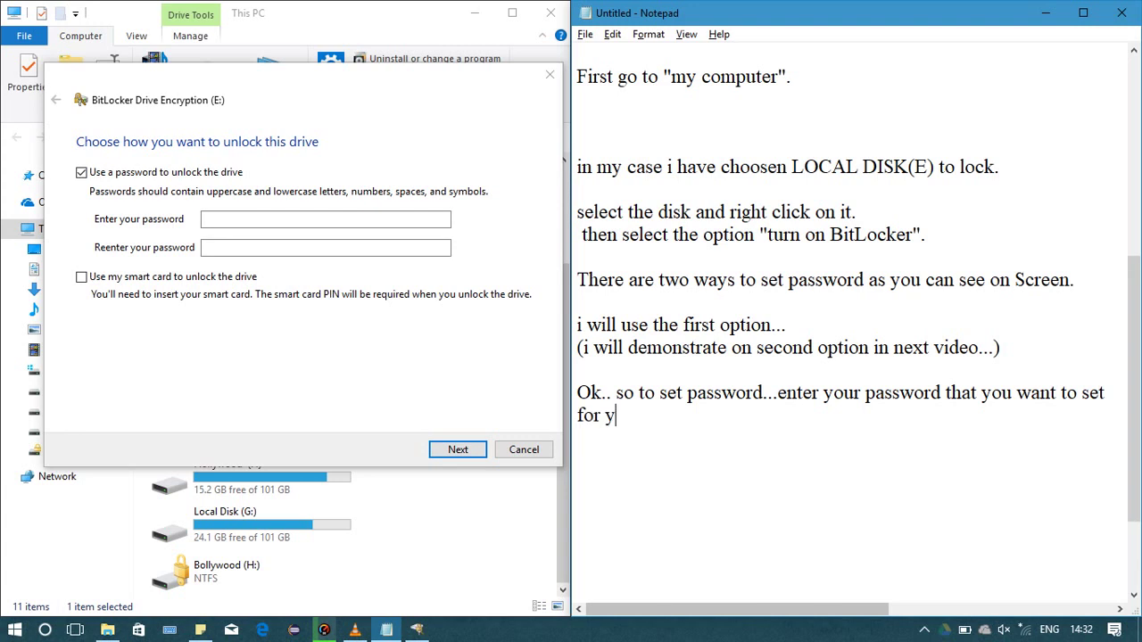
pyautogui.write('our disk')
pyautogui.press('BackSpace')
pyautogui.press('BackSpace')
pyautogui.press('BackSpace')
pyautogui.press('BackSpace')
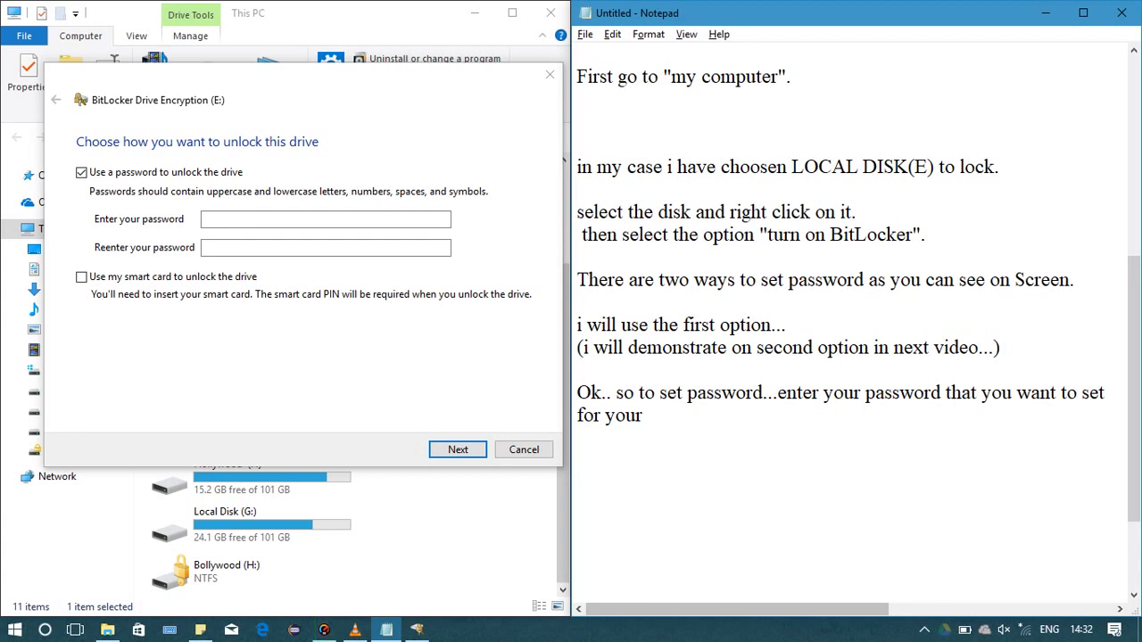
pyautogui.write('disk dri')
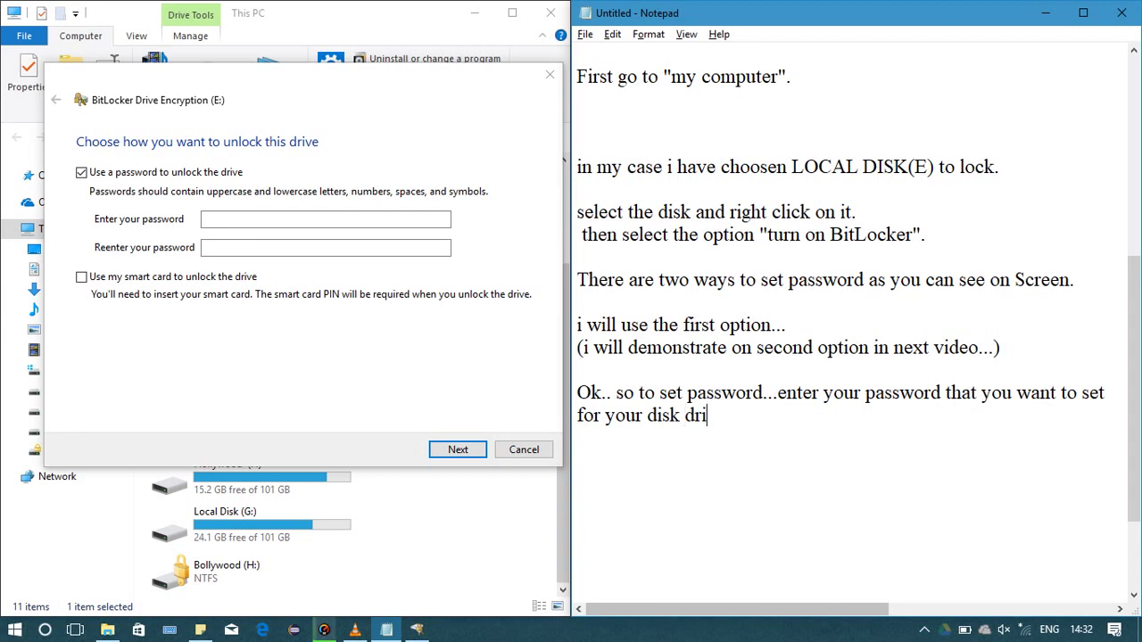
pyautogui.write('ve..')
pyautogui.click(326, 219)
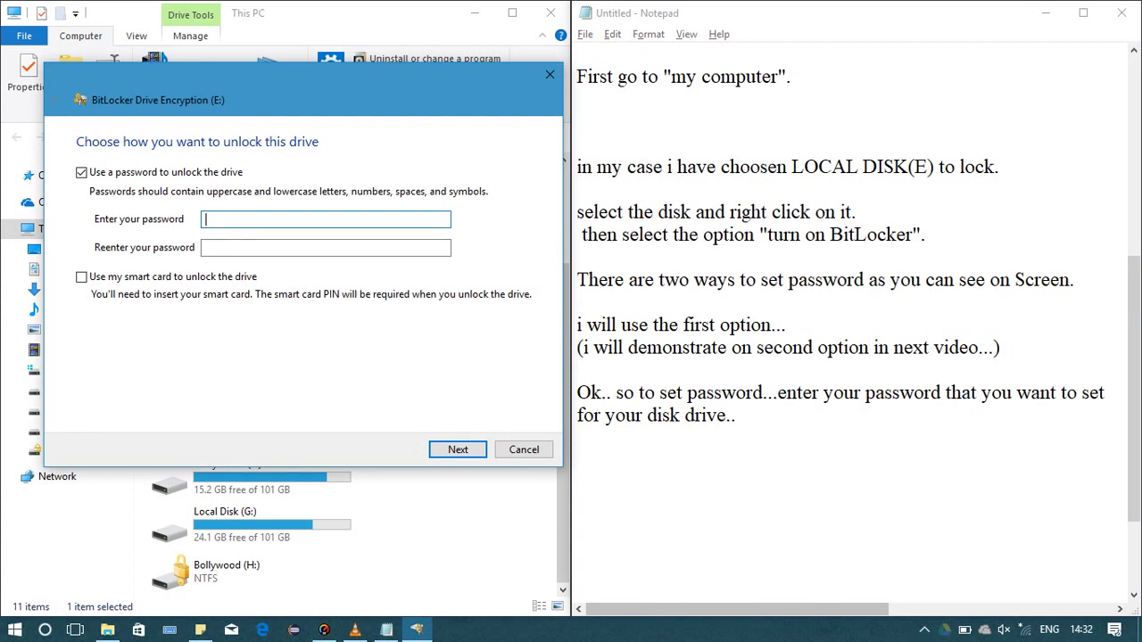
# Enter the unlock password for drive E and re-enter it to confirm
pyautogui.write('12345678901234567')
pyautogui.click(326, 247)
pyautogui.write('123')
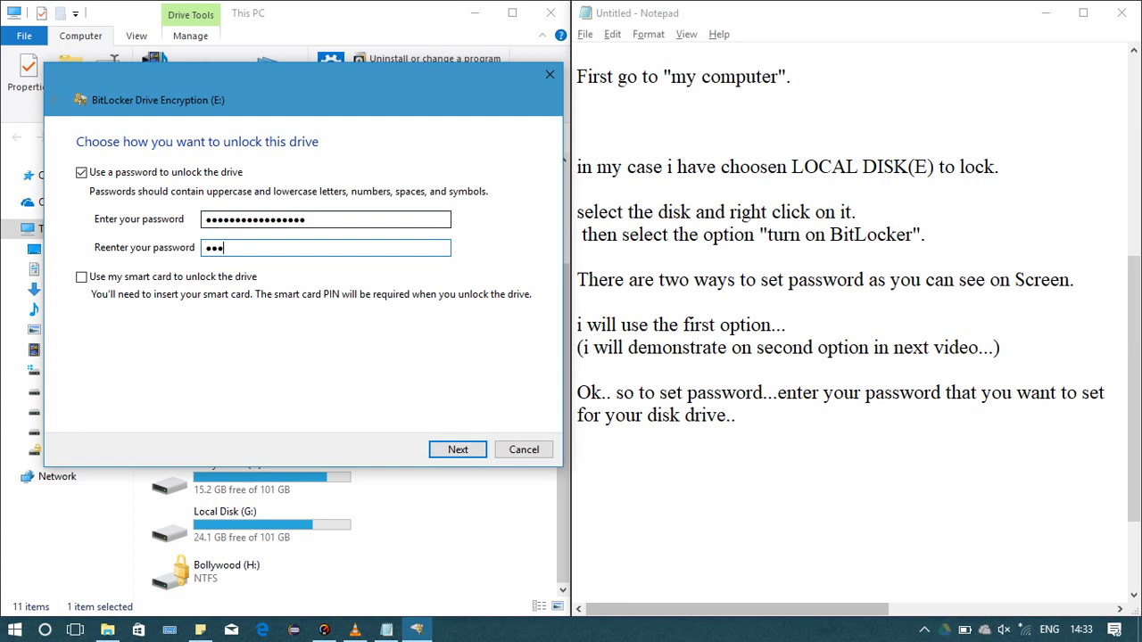
pyautogui.write('45678901234567')
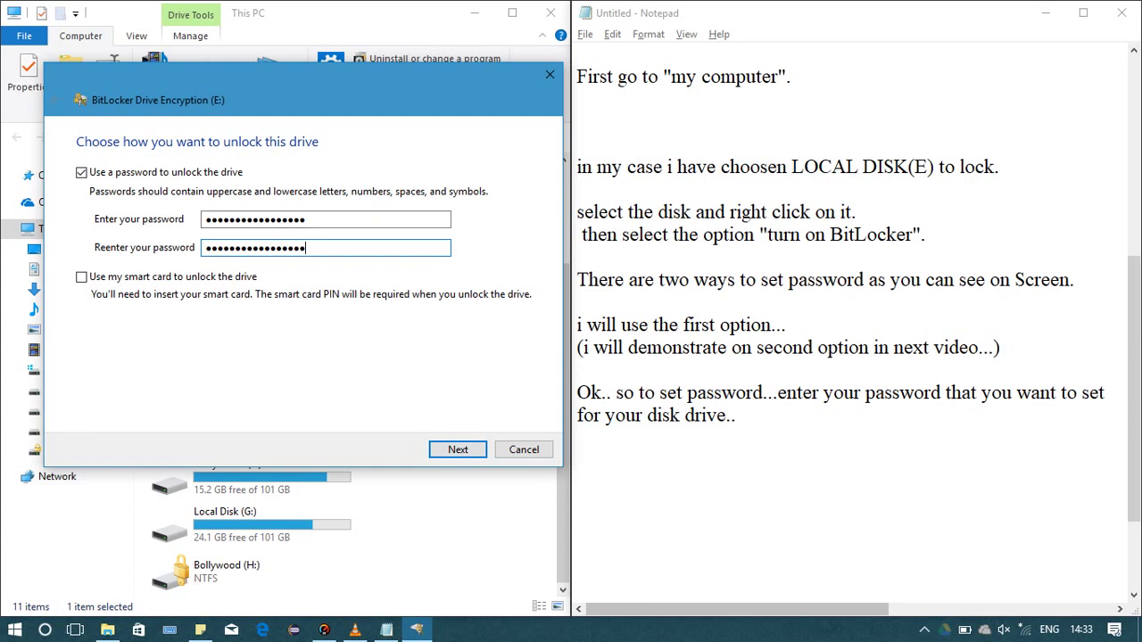
# Back in Notepad, start a new note line beginning 'and now'
pyautogui.hotkey('alt', 'Tab')
pyautogui.press('Return')
pyautogui.write('a')
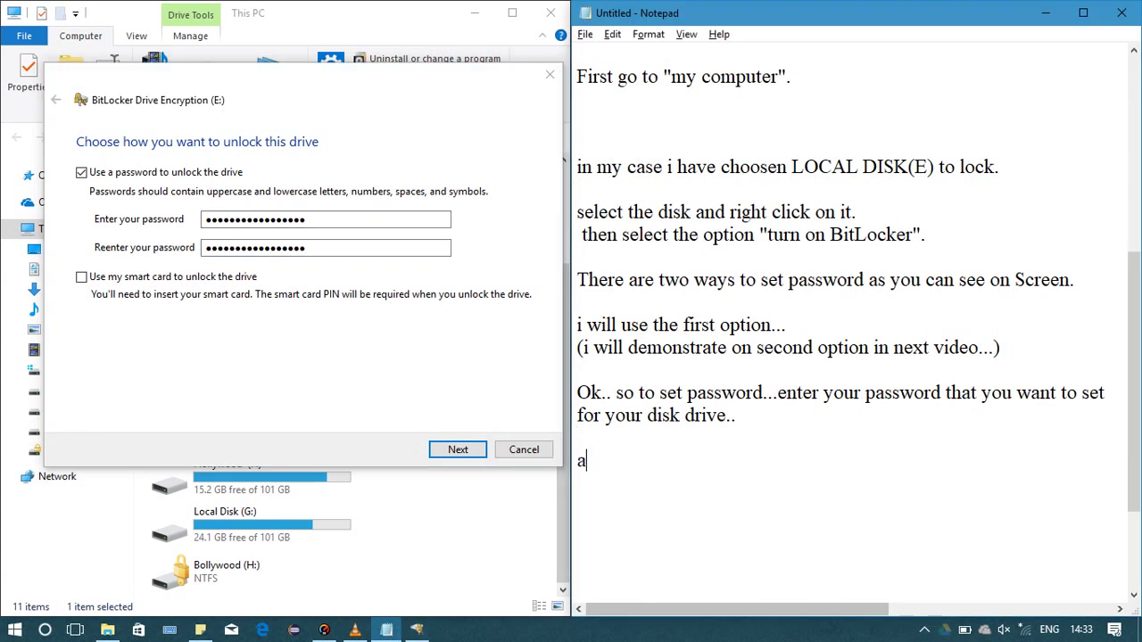
pyautogui.write('nd now s')
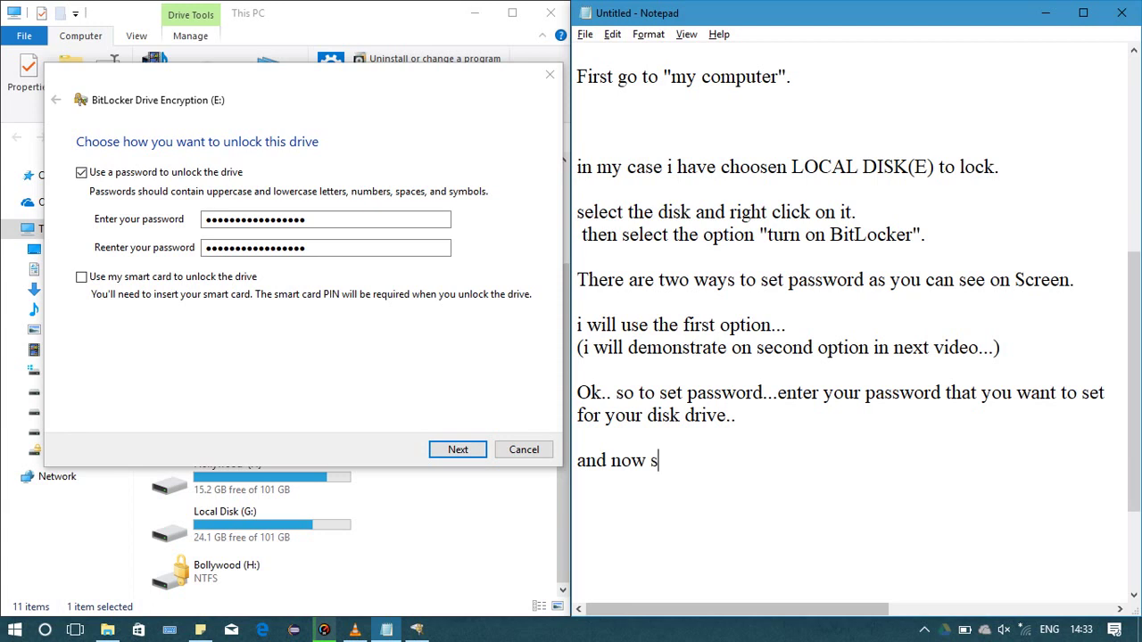
# Complete the note as 'and now click on "Next"', then bring the BitLocker dialog forward
pyautogui.press('BackSpace')
pyautogui.write('click on ok')
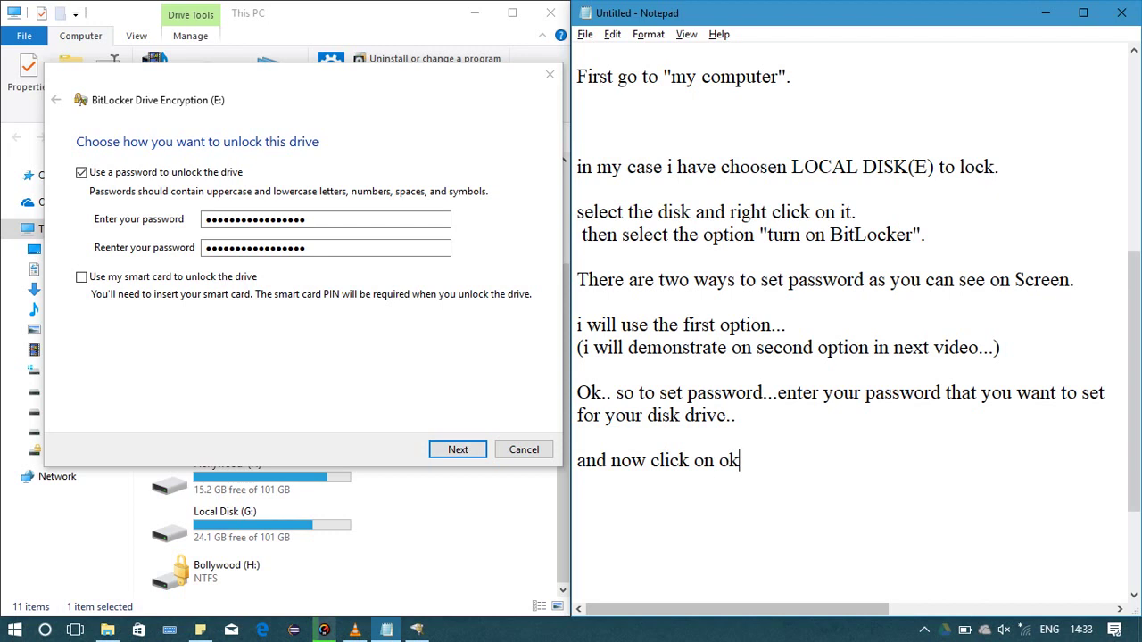
pyautogui.press('BackSpace')
pyautogui.press('BackSpace')
pyautogui.write('"NE')
pyautogui.press('BackSpace')
pyautogui.write('x')
pyautogui.press('BackSpace')
pyautogui.write('ext"')
pyautogui.hotkey('alt', 'Tab')
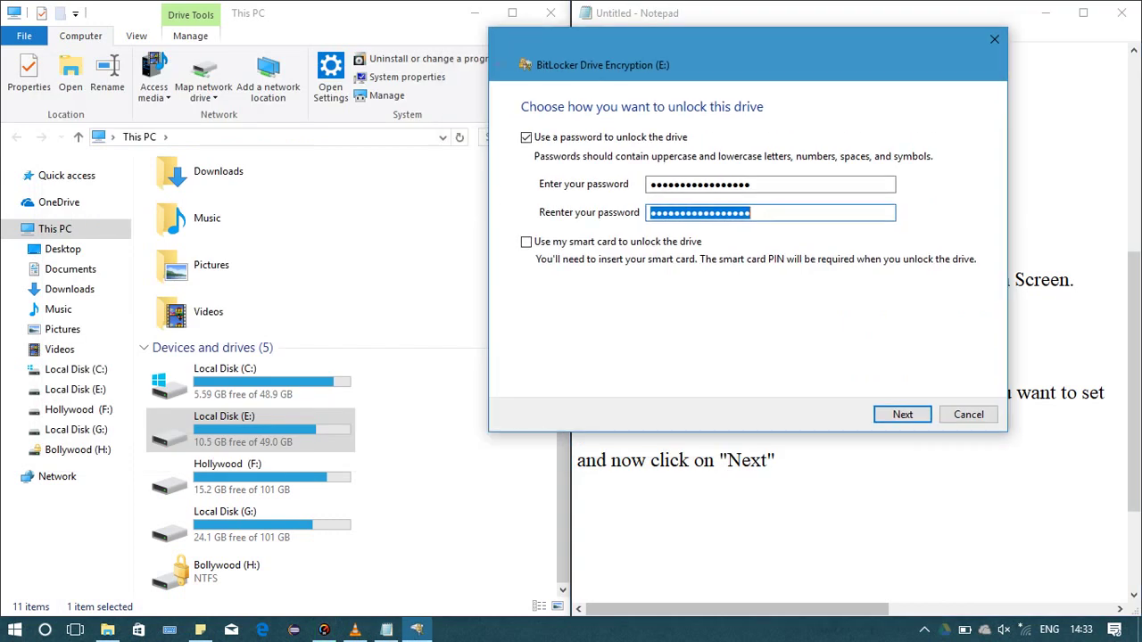
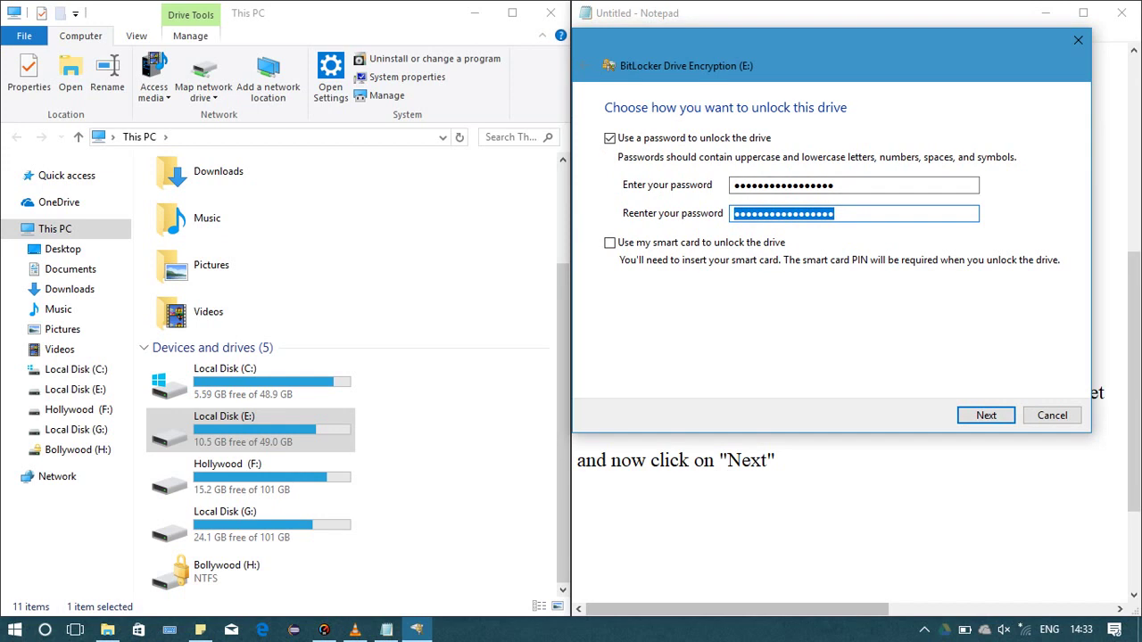
# Accept the drive E: unlock password and advance to the recovery key backup page
pyautogui.press('Tab')
pyautogui.press('Tab')
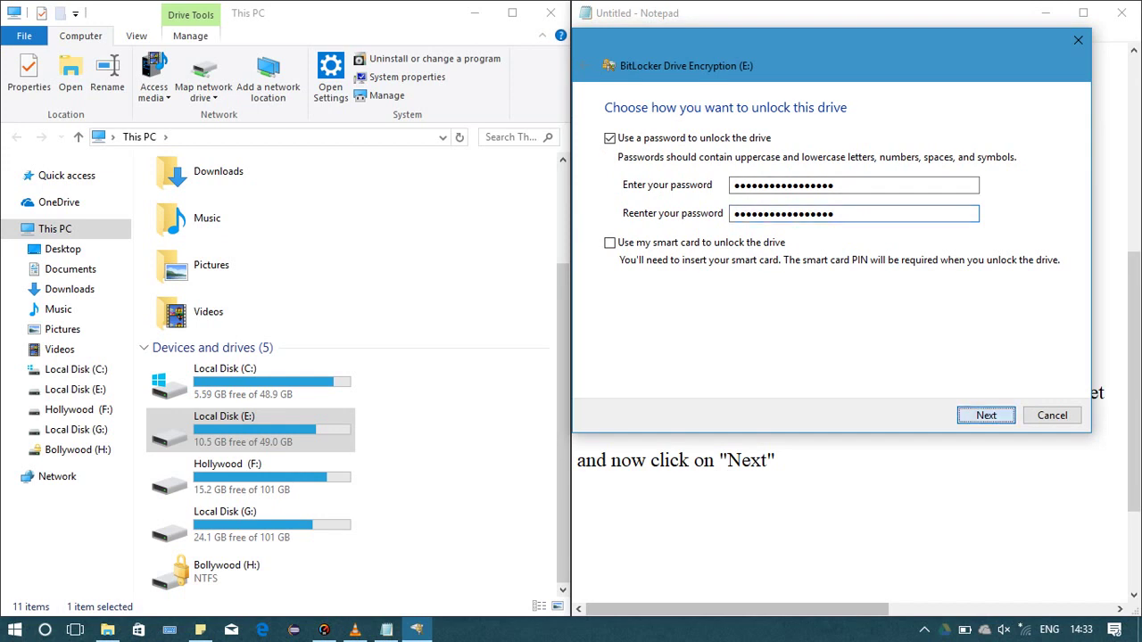
pyautogui.press('Return')
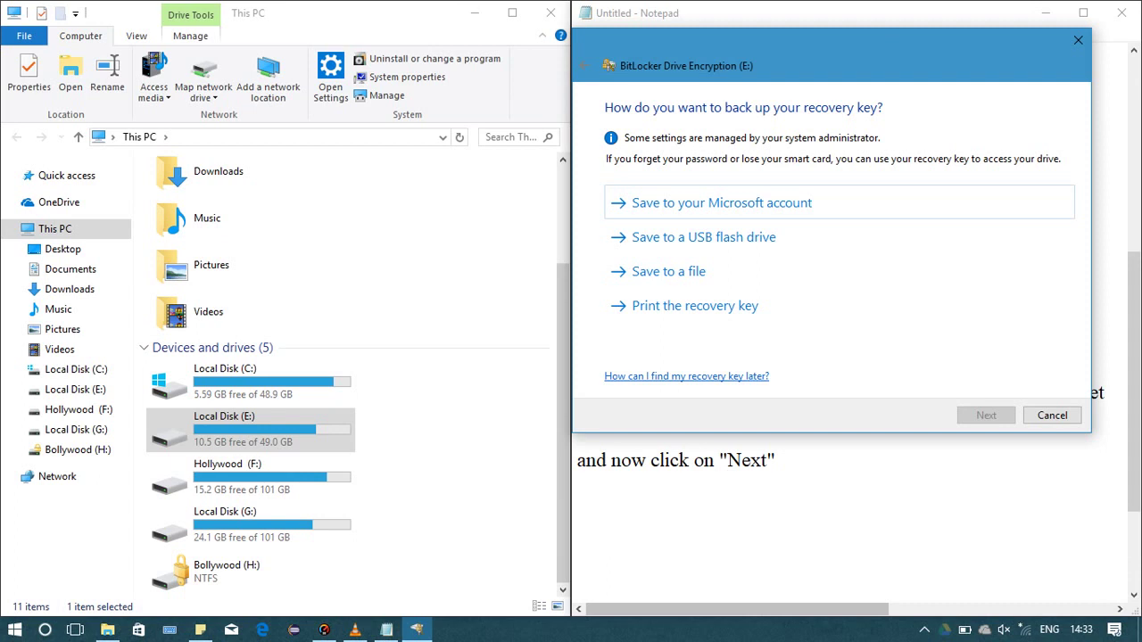
pyautogui.hotkey('alt', 'Tab')
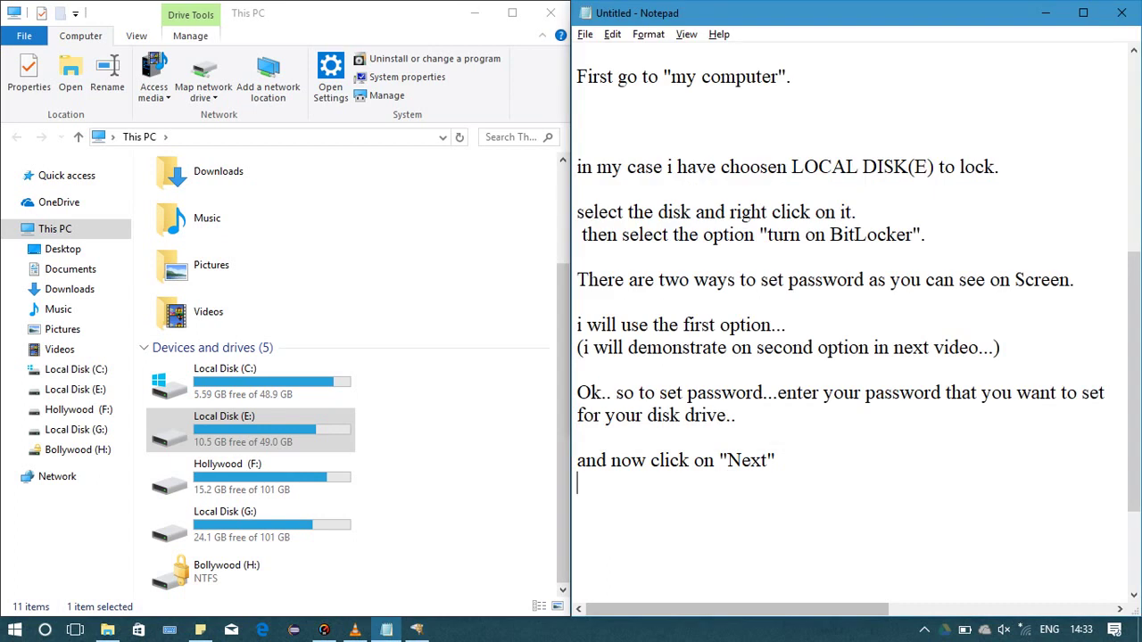
pyautogui.hotkey('alt', 'Tab')
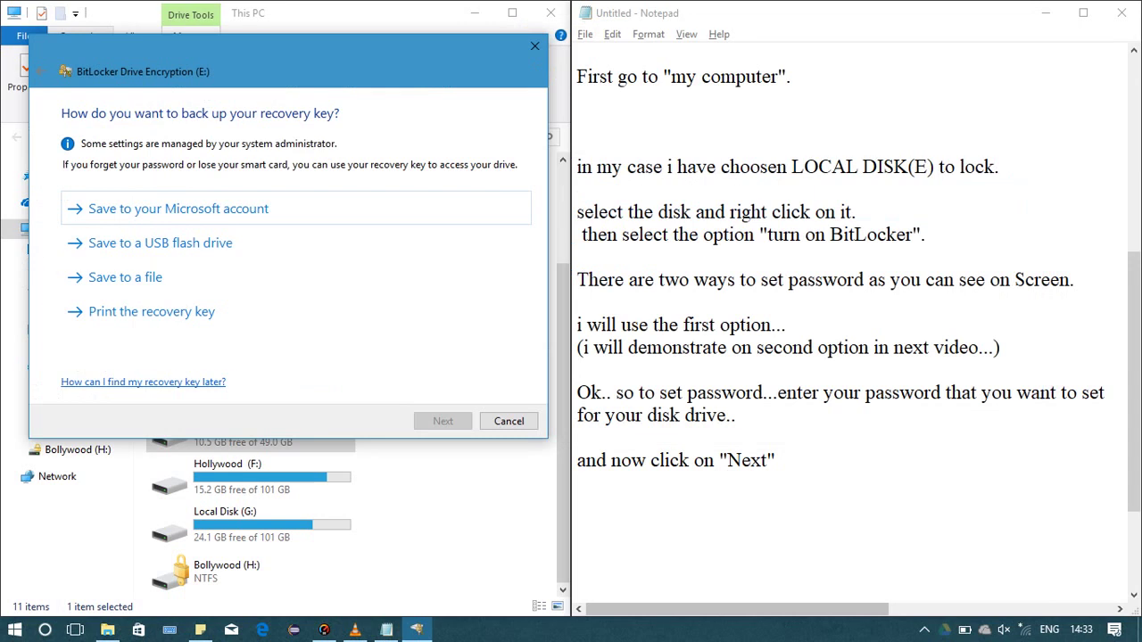
pyautogui.click(776, 460)
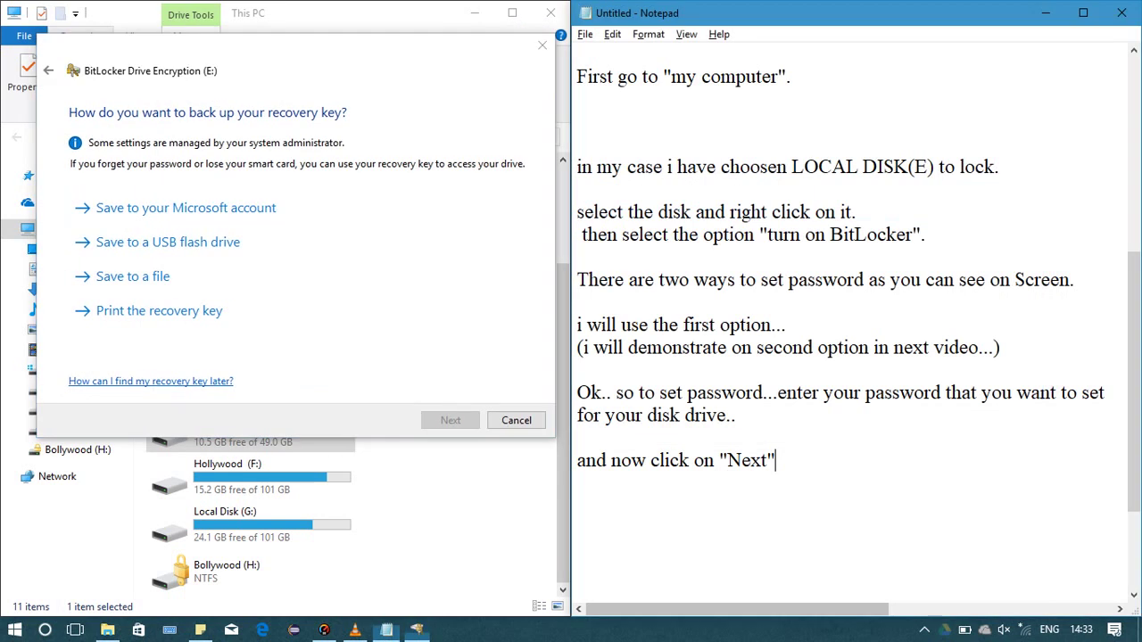
# Type 'now you can see several options to save your passord or backup the key' below the Next line
pyautogui.press('Return')
pyautogui.press('Return')
pyautogui.press('Return')
pyautogui.press('Return')
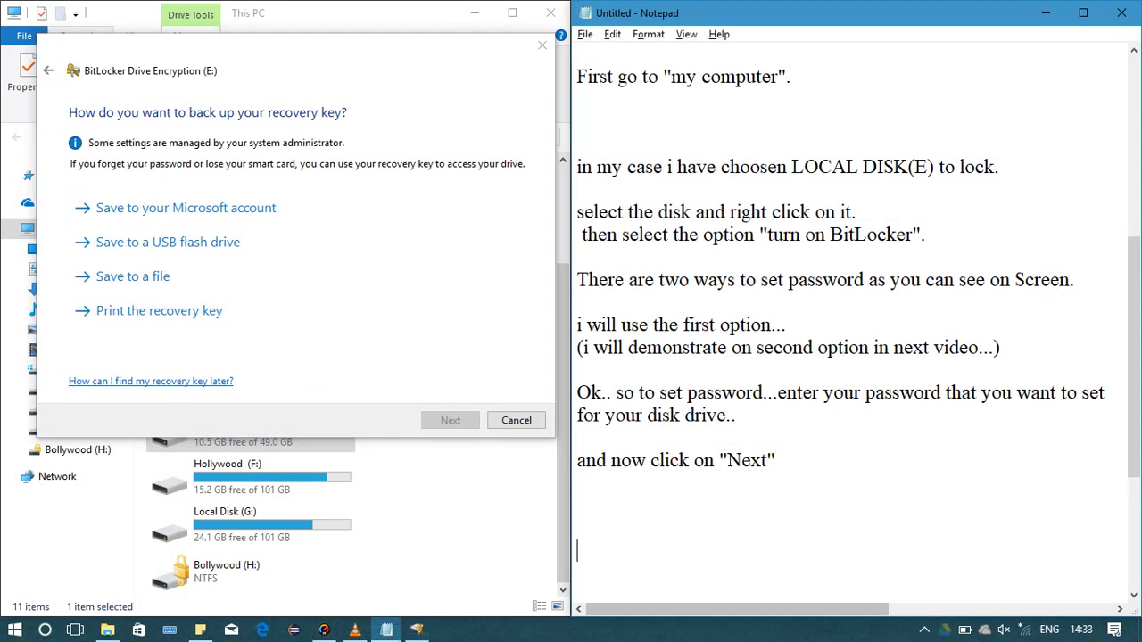
pyautogui.press('Return')
pyautogui.press('Return')
pyautogui.press('Return')
pyautogui.press('Return')
pyautogui.press('Return')
pyautogui.press('Return')
pyautogui.press('Return')
pyautogui.press('Return')
pyautogui.press('Return')
pyautogui.press('Return')
pyautogui.press('Return')
pyautogui.press('Return')
pyautogui.press('Return')
pyautogui.press('Return')
pyautogui.press('Return')
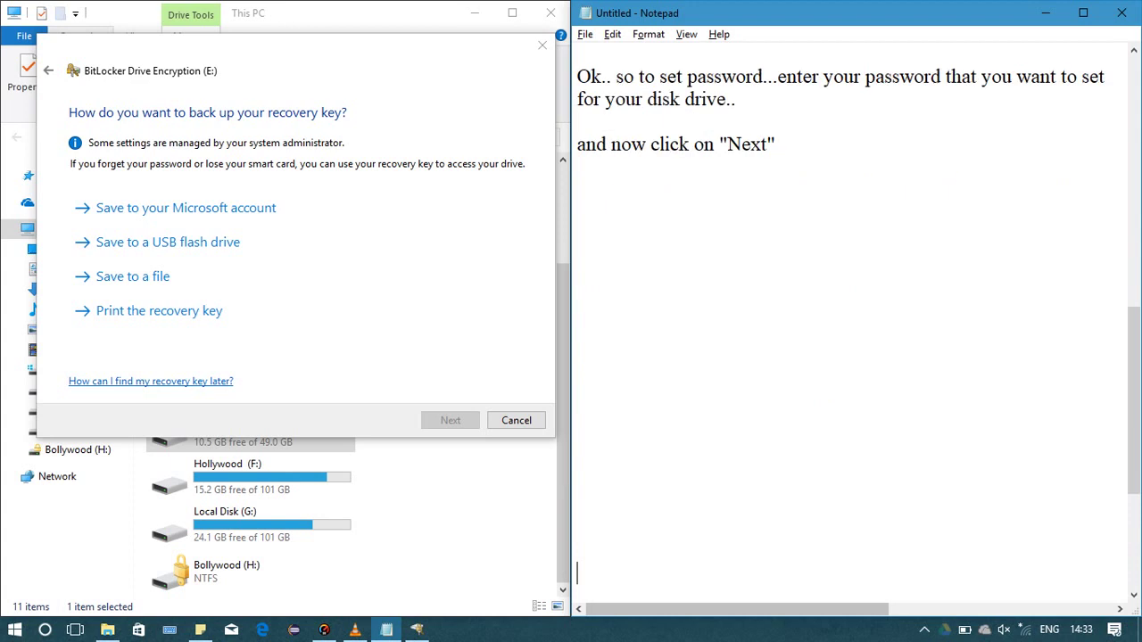
pyautogui.click(577, 370)
pyautogui.click(577, 235)
pyautogui.click(577, 167)
pyautogui.write('now you can')
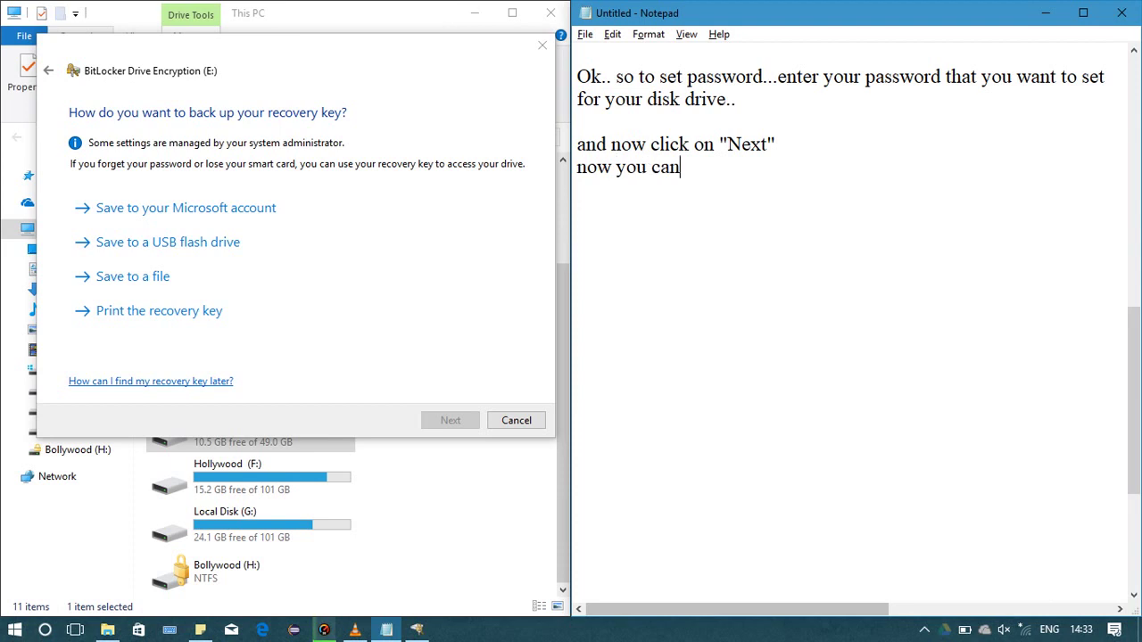
pyautogui.write(' seee')
pyautogui.press('BackSpace')
pyautogui.write('several ')
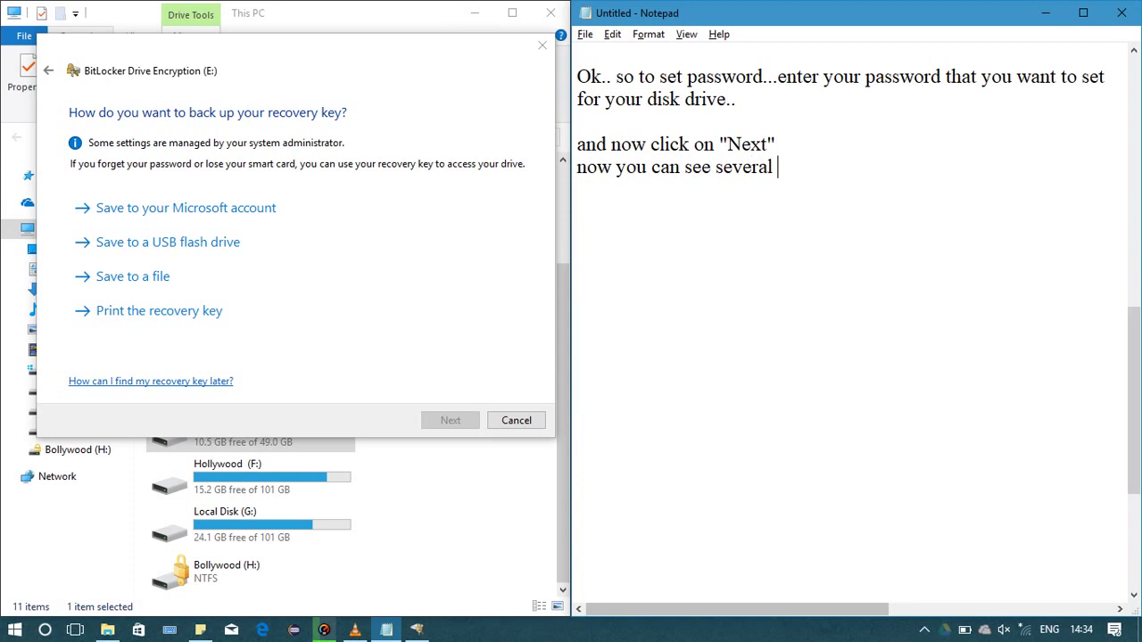
pyautogui.write('options to')
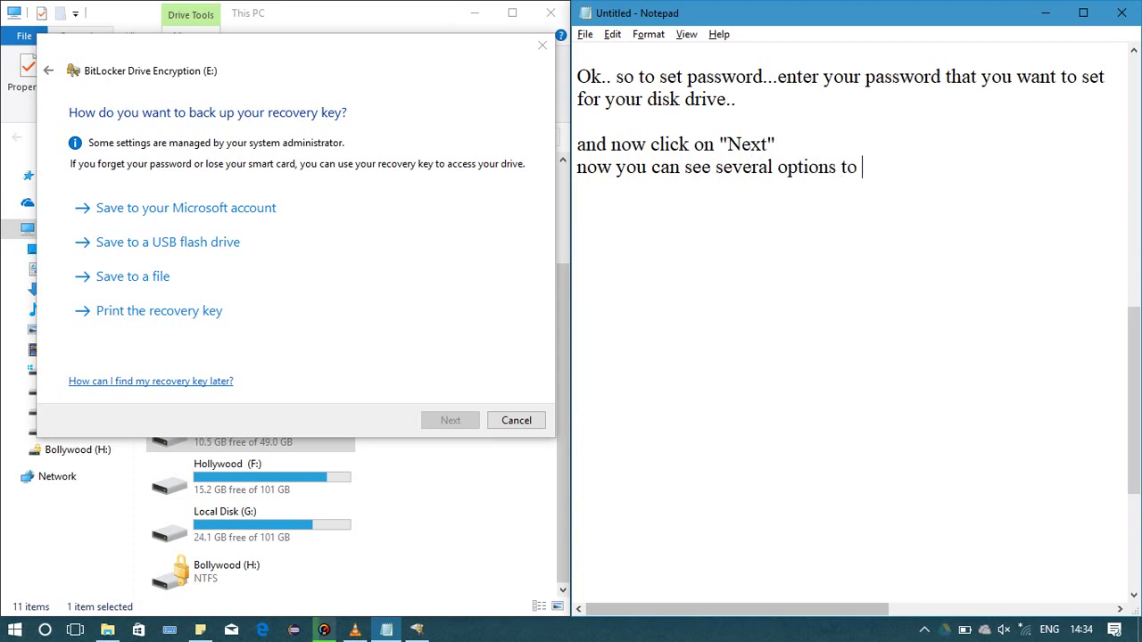
pyautogui.write(' save your pa')
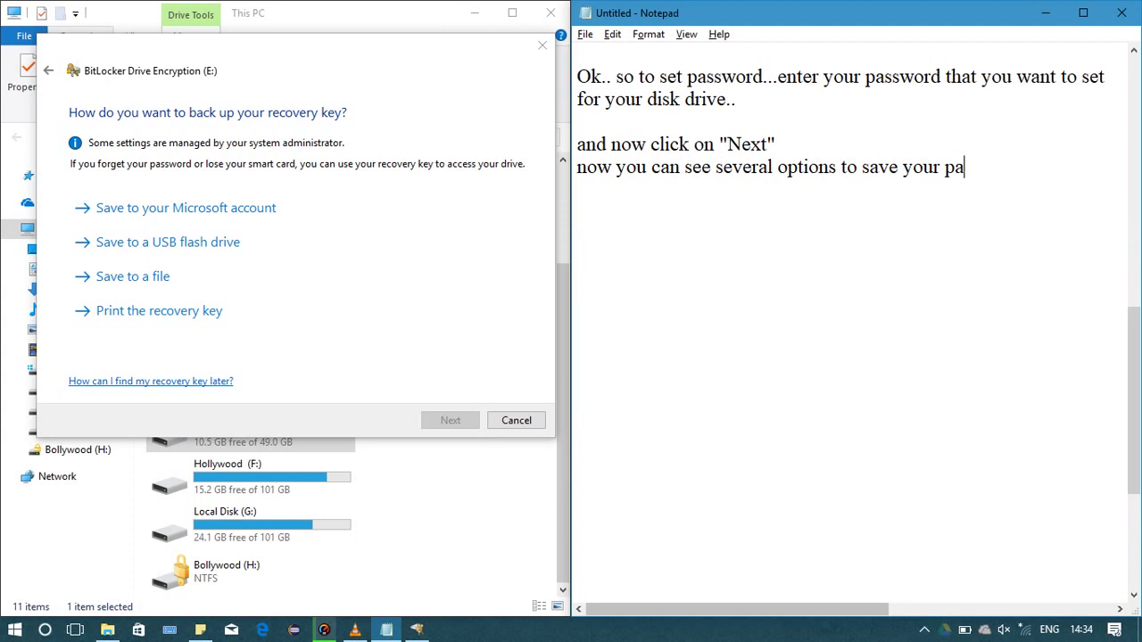
pyautogui.write('ssord o')
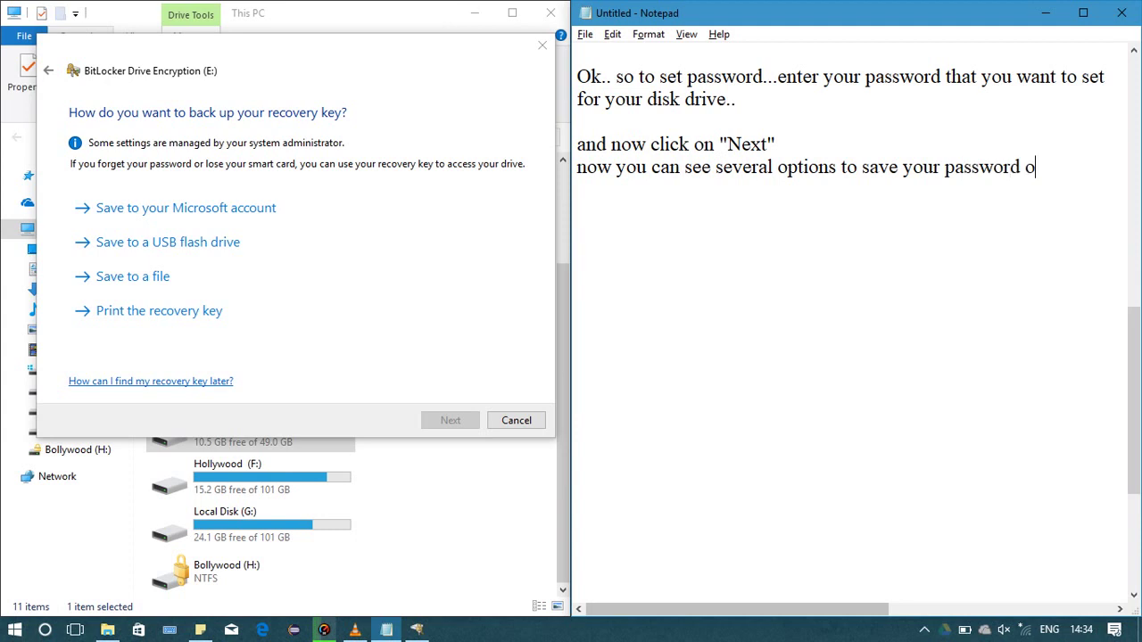
pyautogui.write('r backup the ')
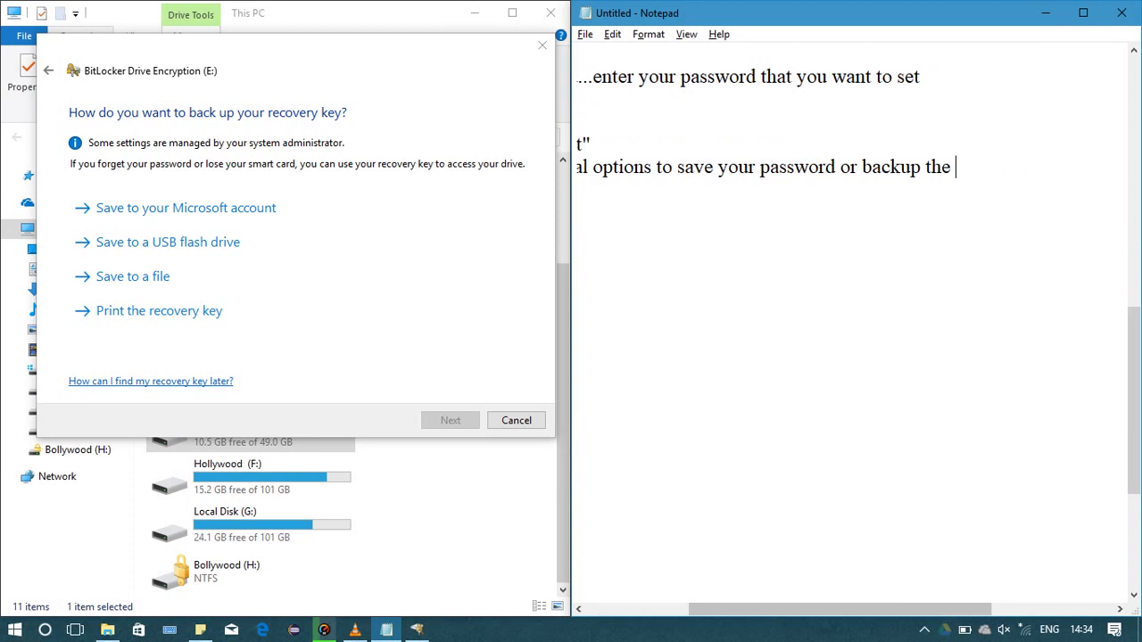
pyautogui.write('key')
# Put "backup the key" on its own line and quote both options in double quotes
pyautogui.press('Home')
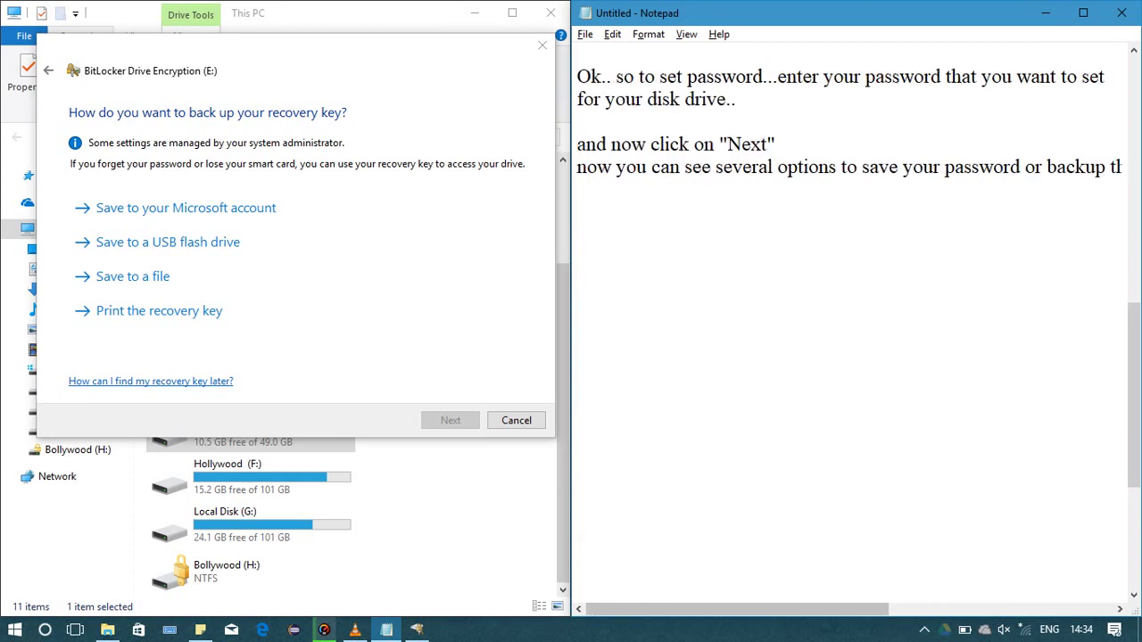
pyautogui.press('End')
pyautogui.press('Left')
pyautogui.press('Left')
pyautogui.press('Left')
pyautogui.press('Left')
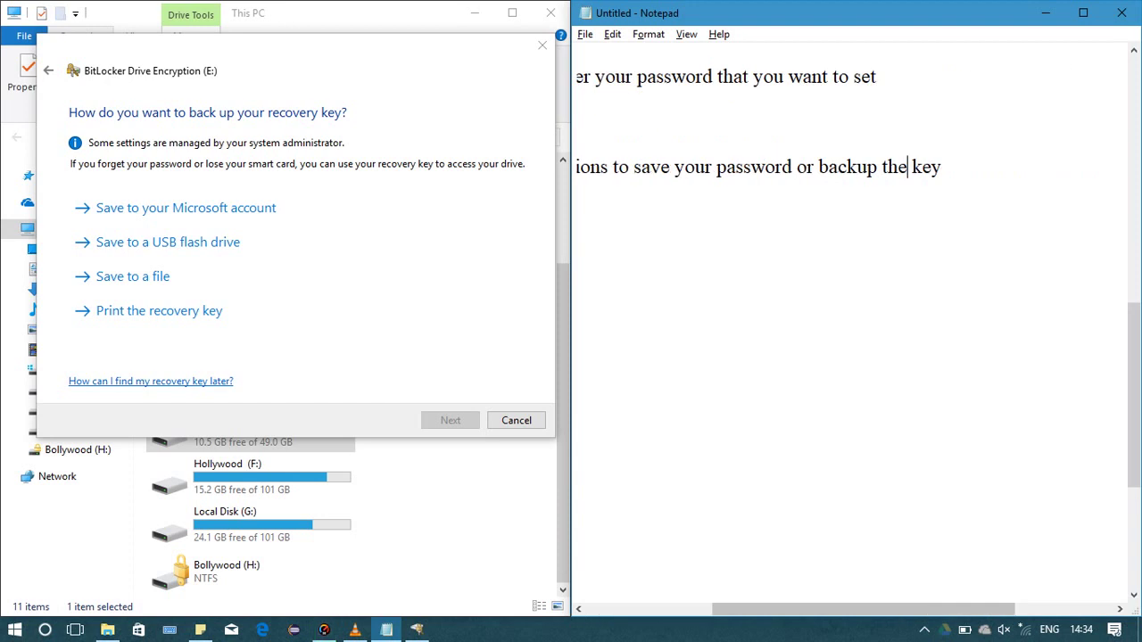
pyautogui.press('Left')
pyautogui.press('Left')
pyautogui.press('Left')
pyautogui.press('Left')
pyautogui.press('Left')
pyautogui.press('Left')
pyautogui.press('Left')
pyautogui.press('Left')
pyautogui.press('Left')
pyautogui.press('Left')
pyautogui.press('Left')
pyautogui.press('Return')
pyautogui.write('"')
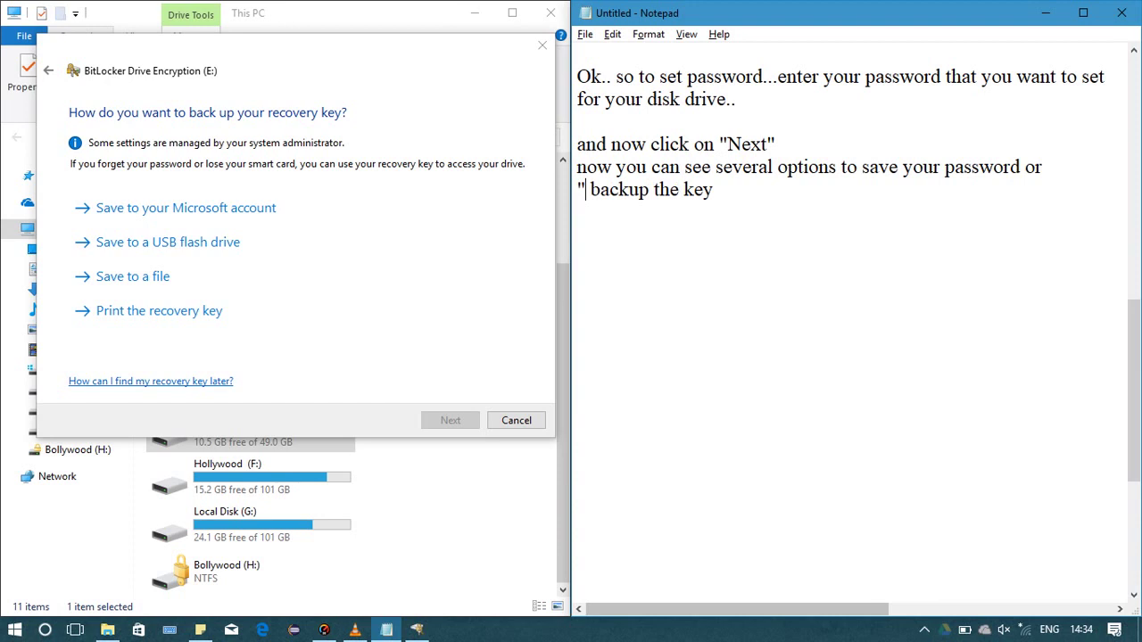
pyautogui.click(714, 189)
pyautogui.write('"')
pyautogui.click(861, 167)
pyautogui.write('"')
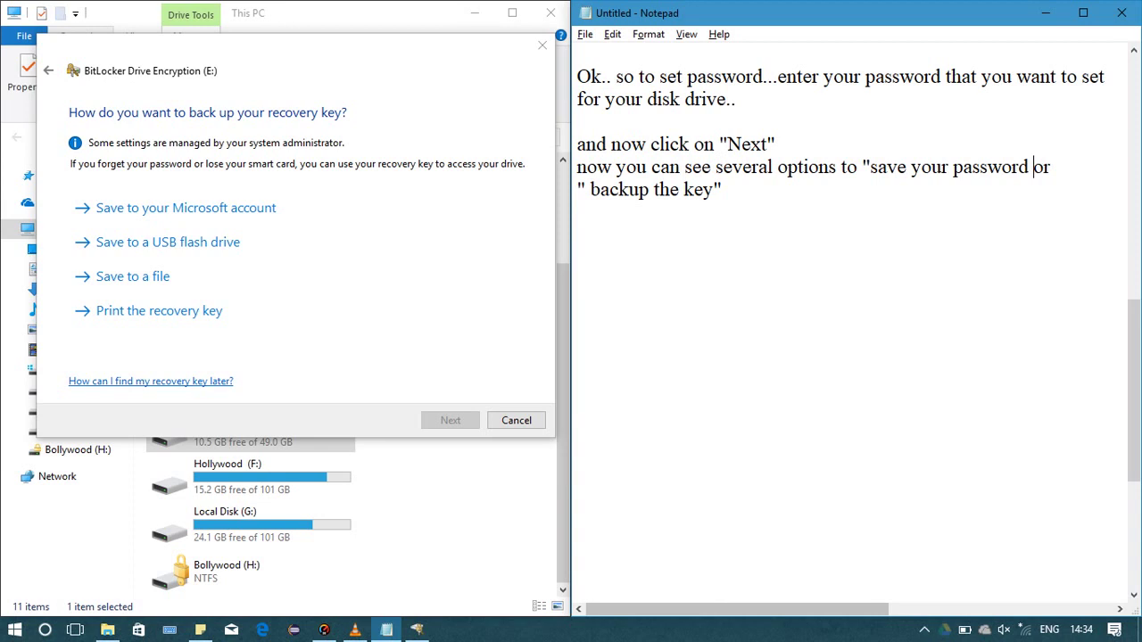
pyautogui.click(1033, 167)
pyautogui.write('"')
# End the options line with '..' and start 'Choose any one which you want to prefer.. but be sur'
pyautogui.click(722, 189)
pyautogui.write('..')
pyautogui.press('Return')
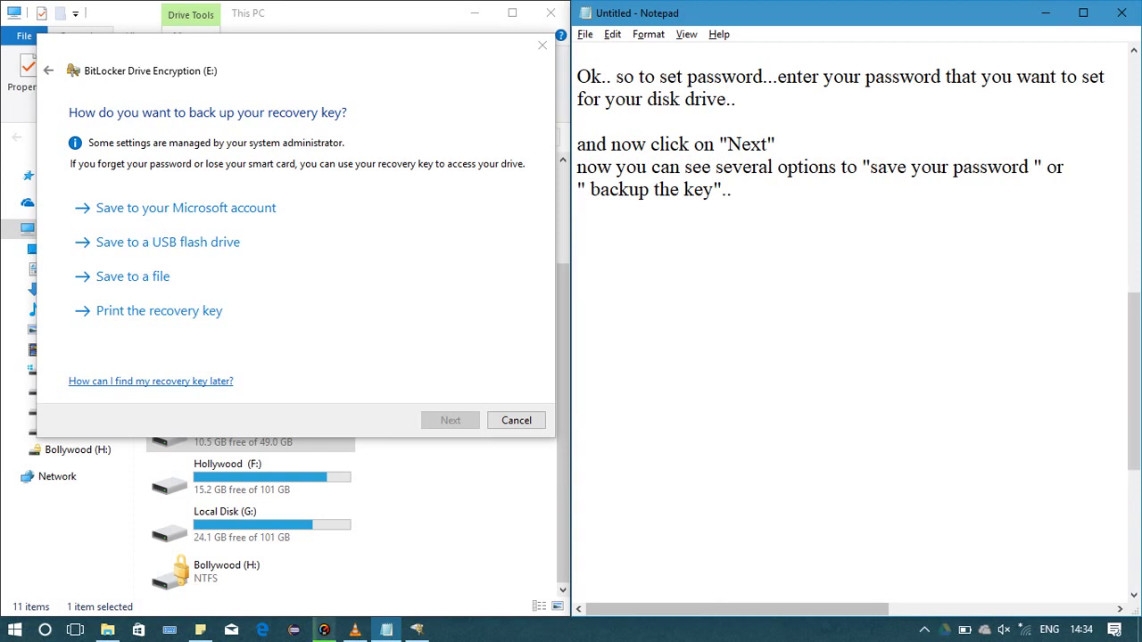
pyautogui.press('Return')
pyautogui.write('Choose any one ')
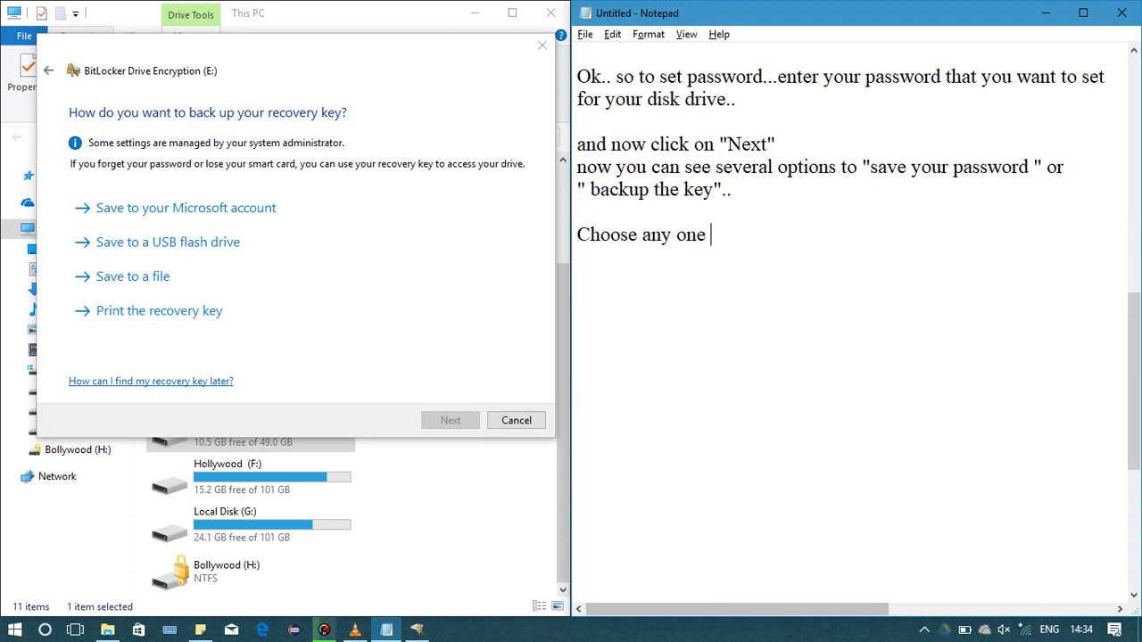
pyautogui.write('which you w')
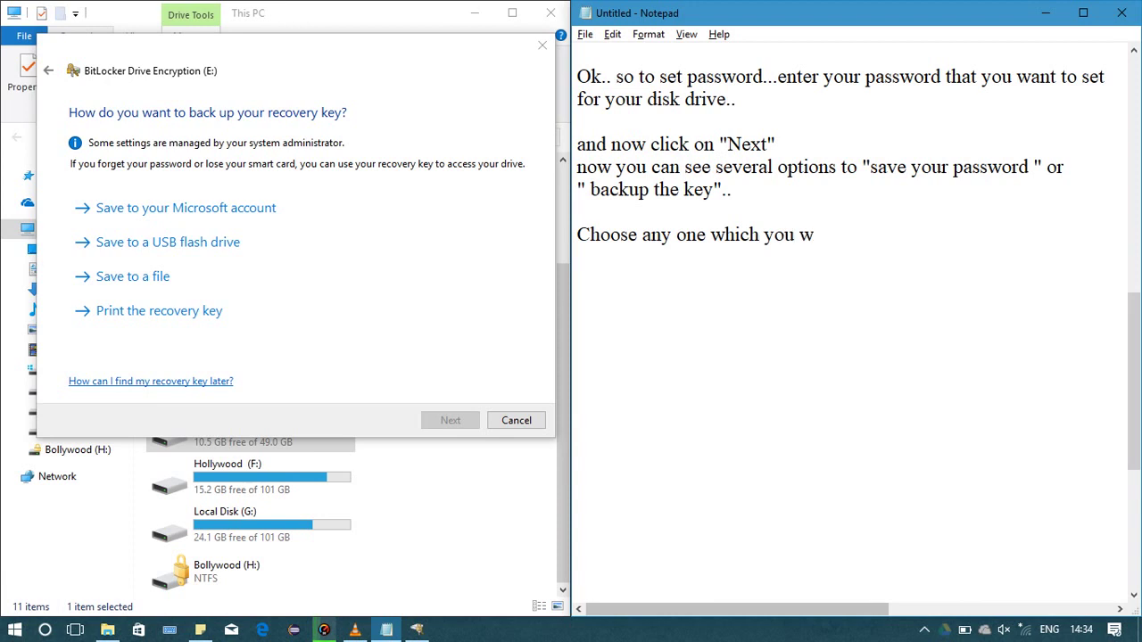
pyautogui.write('ant to prefer')
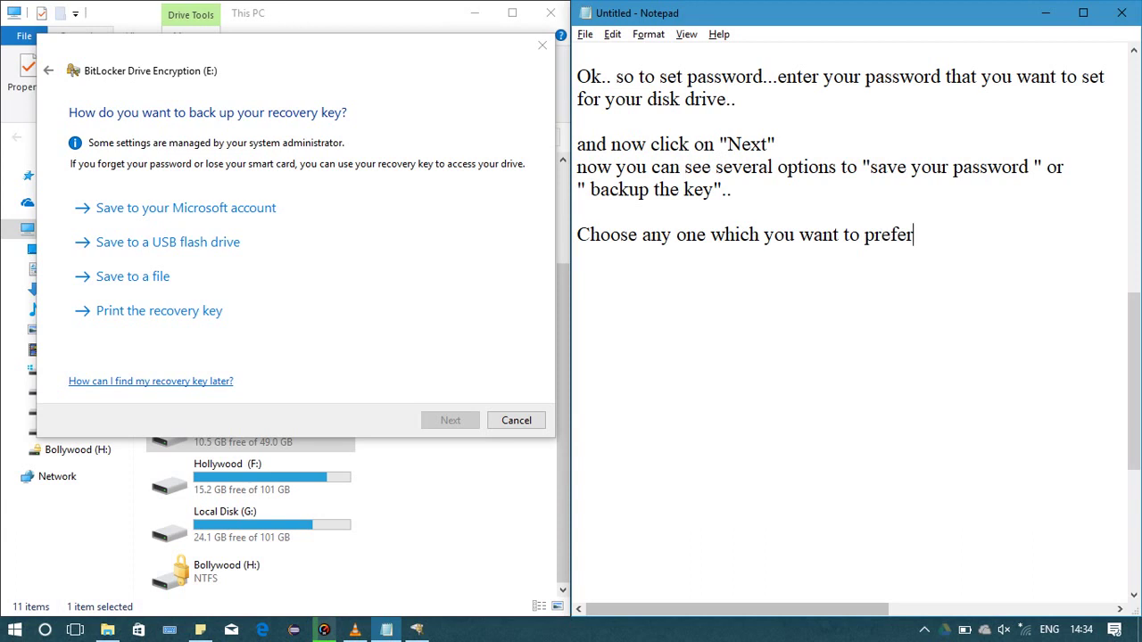
pyautogui.write('..  ')
pyautogui.write('but ')
pyautogui.write('be ')
pyautogui.write('su')
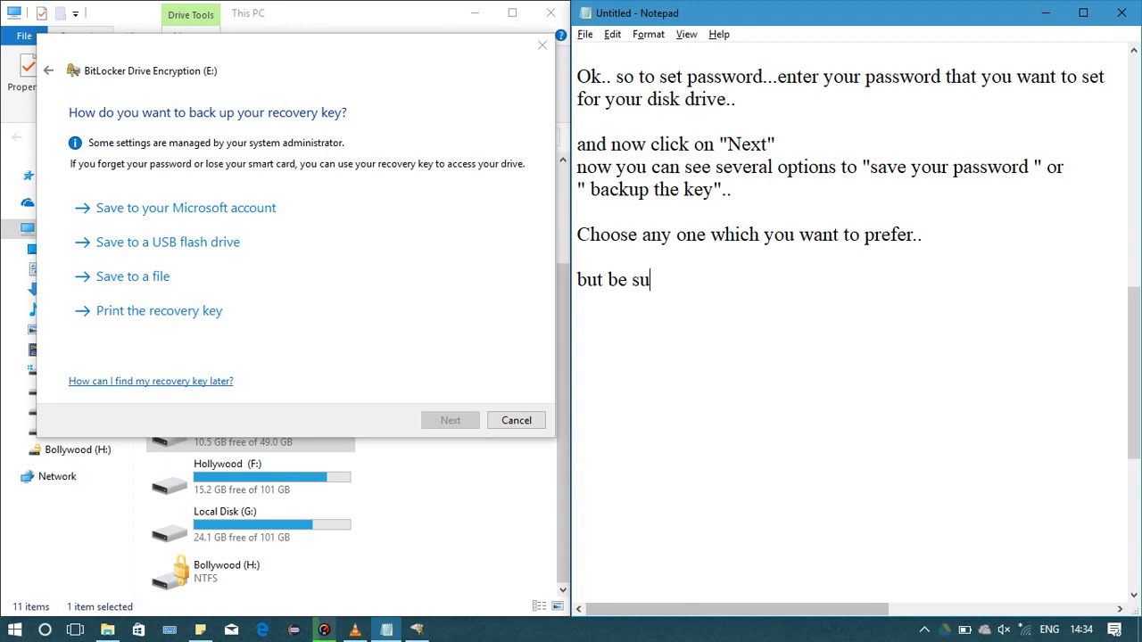
pyautogui.write('r')
# Finish the sentence as 'BE SURE and save it as you can access it in future..'
pyautogui.press('BackSpace')
pyautogui.press('BackSpace')
pyautogui.press('BackSpace')
pyautogui.press('BackSpace')
pyautogui.press('BackSpace')
pyautogui.press('BackSpace')
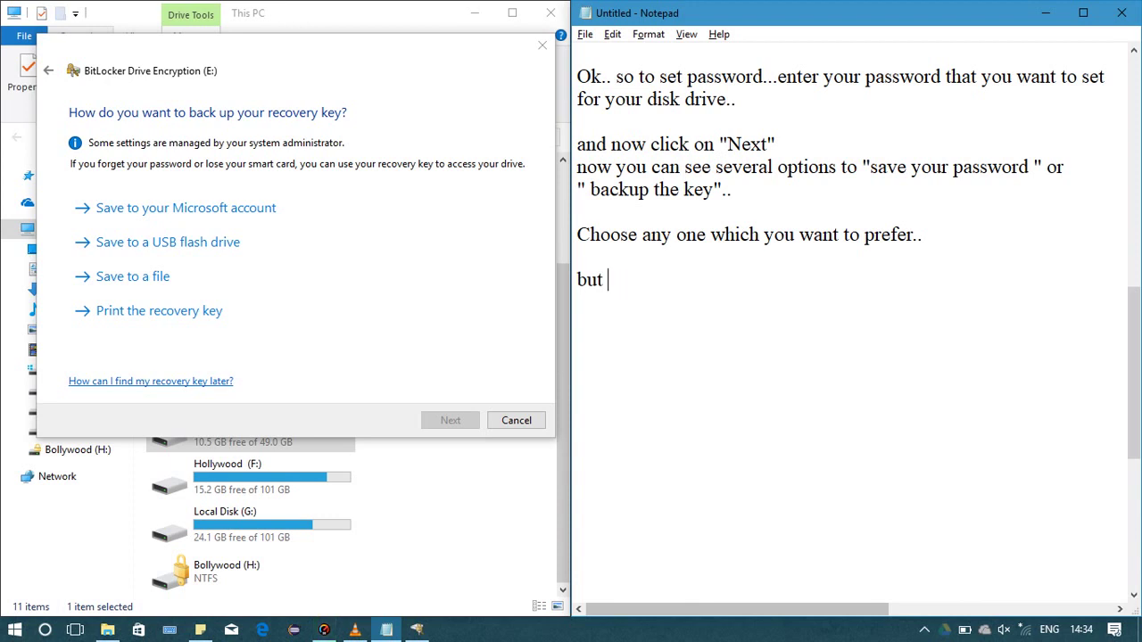
pyautogui.press('BackSpace')
pyautogui.press('BackSpace')
pyautogui.write('t BE')
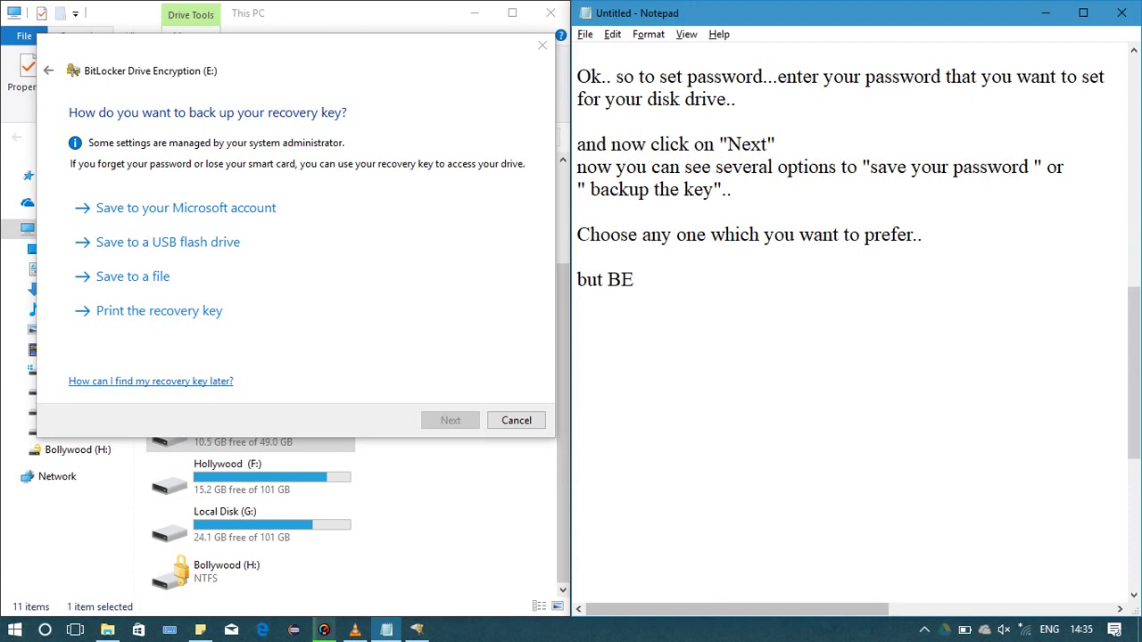
pyautogui.write(' SURE and')
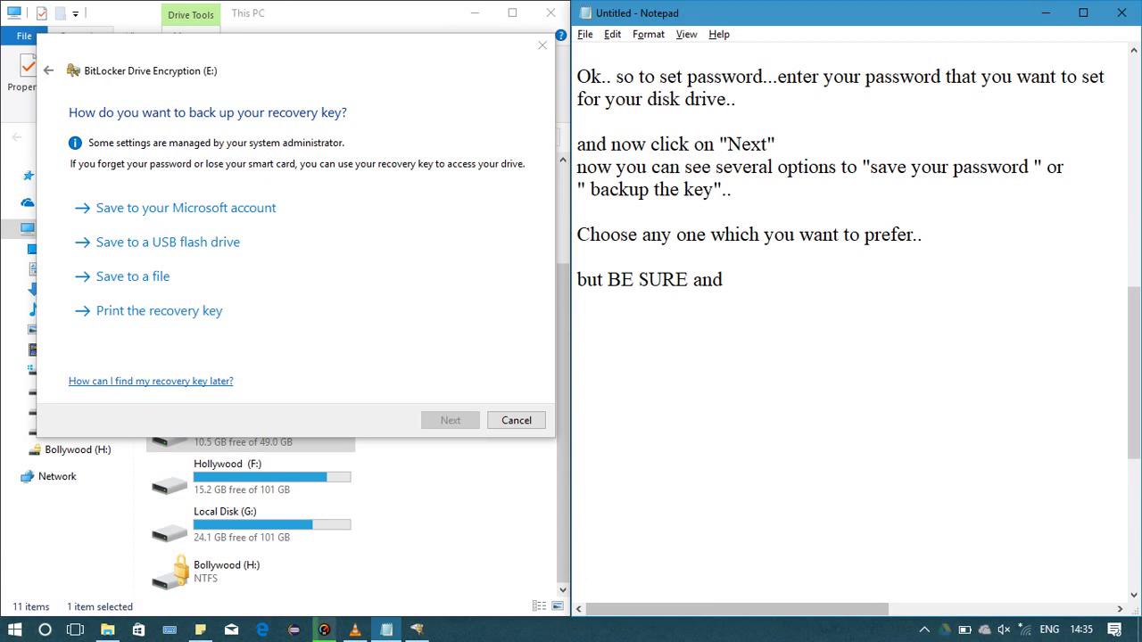
pyautogui.write(' sav')
pyautogui.write('t as ')
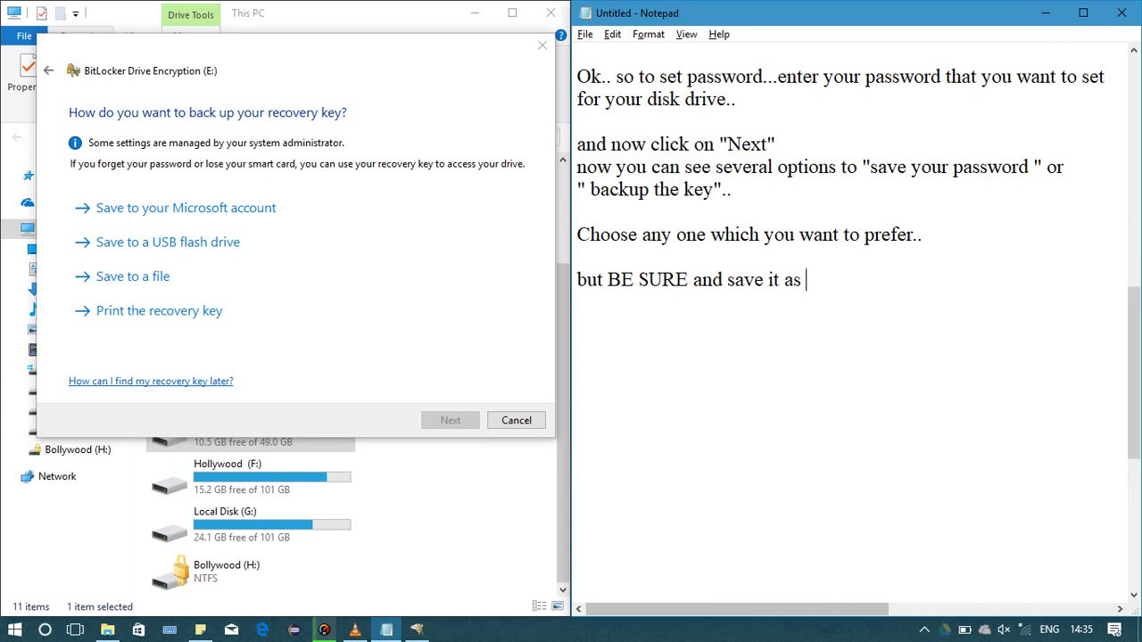
pyautogui.write('you can acces')
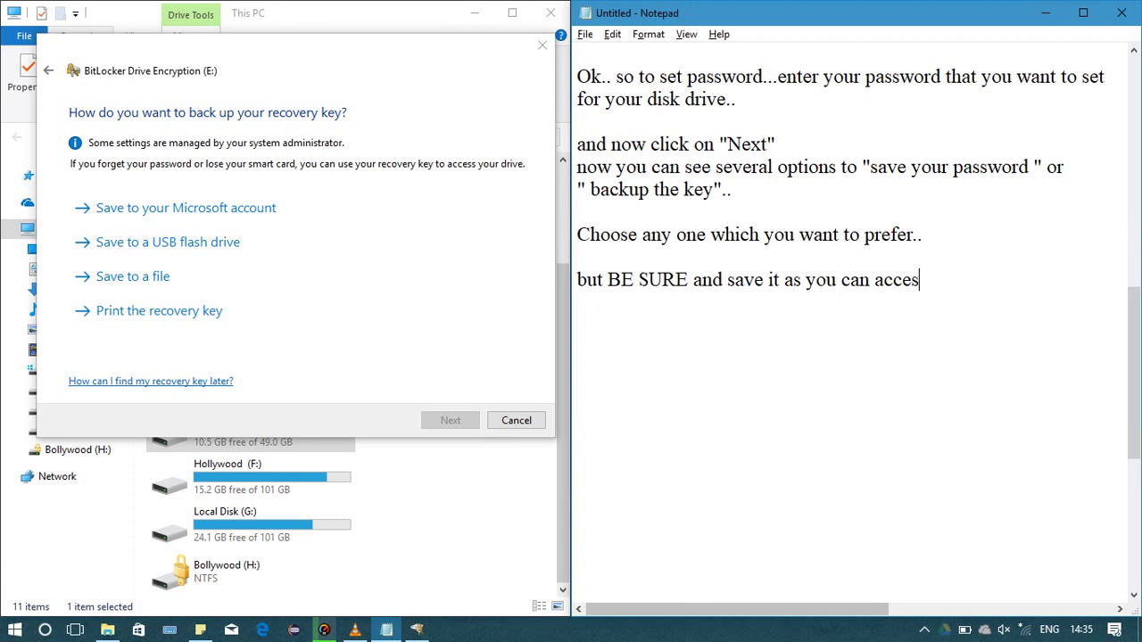
pyautogui.write('s it in future ')
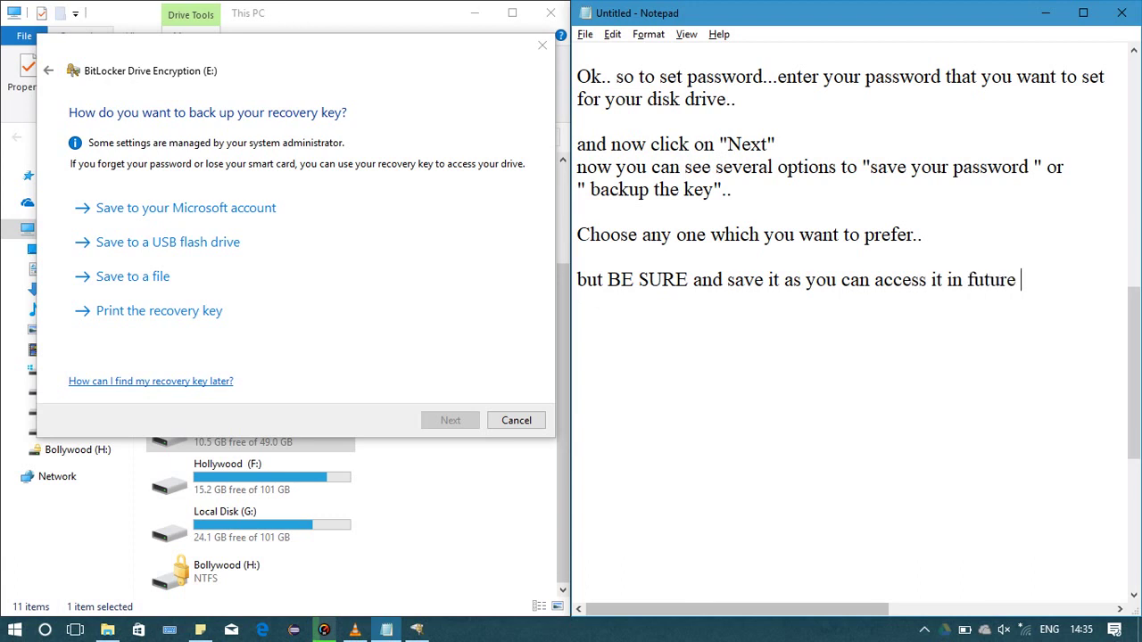
pyautogui.write('in')
pyautogui.press('BackSpace')
pyautogui.press('BackSpace')
pyautogui.write('..')
# Add the line 'in case you forget it . you may loose your data.....'
pyautogui.press('Return')
pyautogui.write('in c ase you forge')
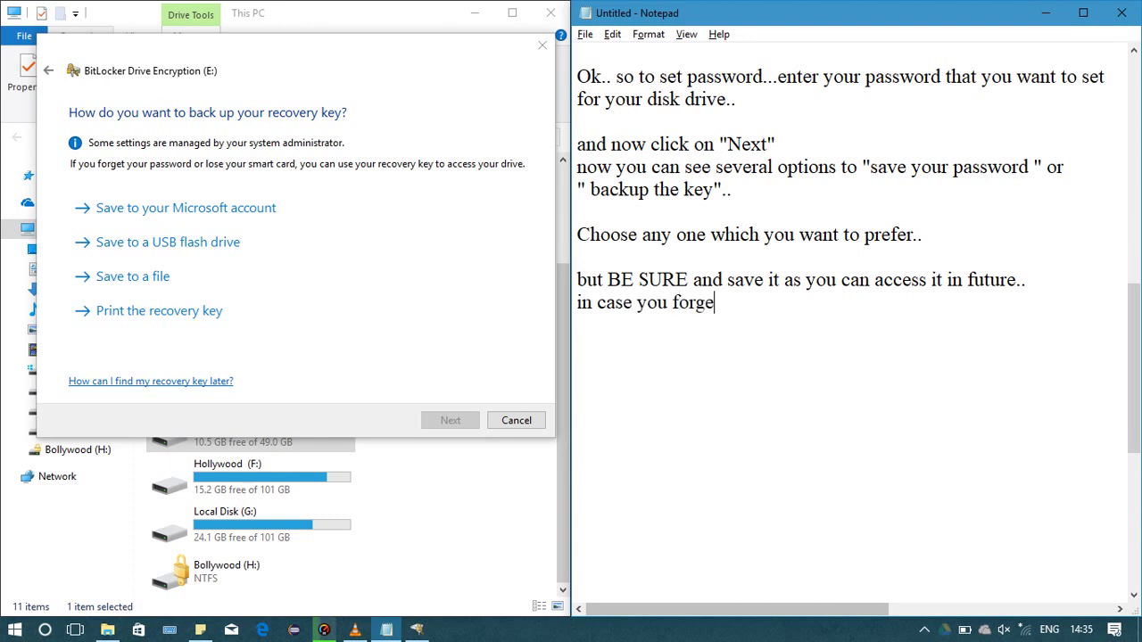
pyautogui.write('t it . you may loos')
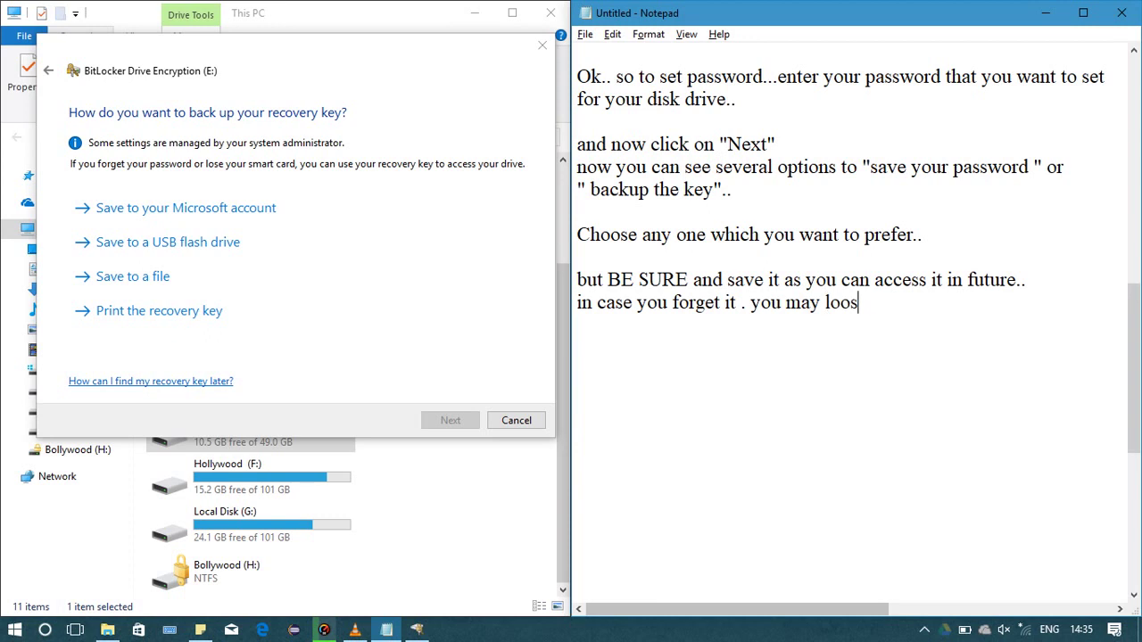
pyautogui.write('e your data')
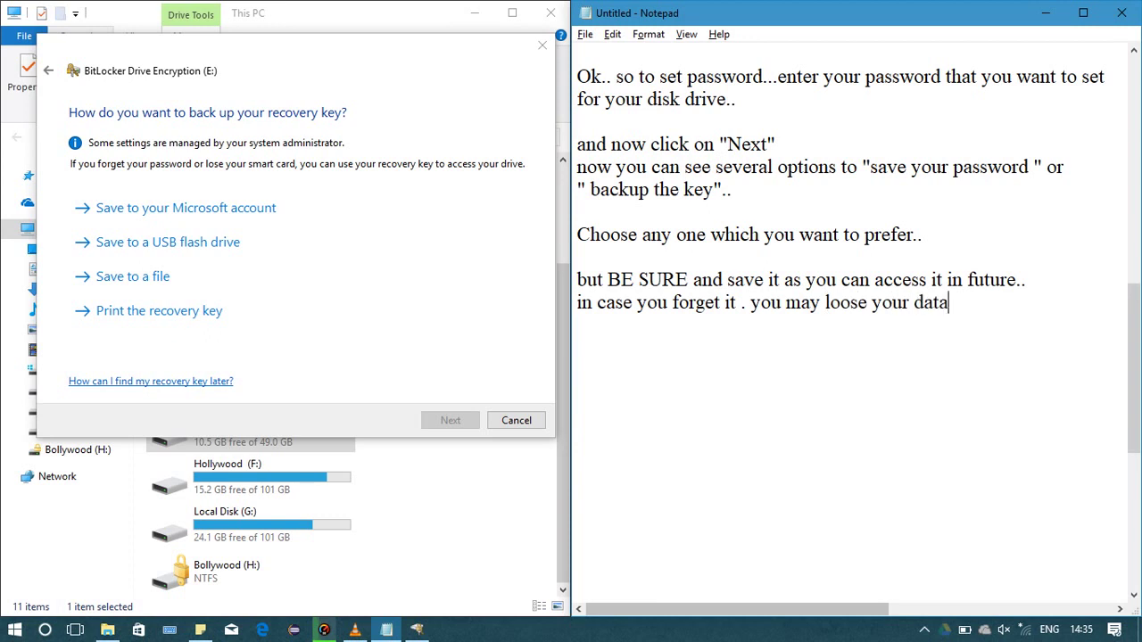
pyautogui.write('.....')
# Below the warning, begin 'I have choosen 3rd option..i.e. Save a file"'
pyautogui.hotkey('ctrl', 'shift', 'Left')
pyautogui.hotkey('ctrl', 'shift', 'Left')
pyautogui.hotkey('ctrl', 'shift', 'Left')
pyautogui.hotkey('ctrl', 'shift', 'Left')
pyautogui.hotkey('ctrl', 'shift', 'Left')
pyautogui.hotkey('ctrl', 'shift', 'Left')
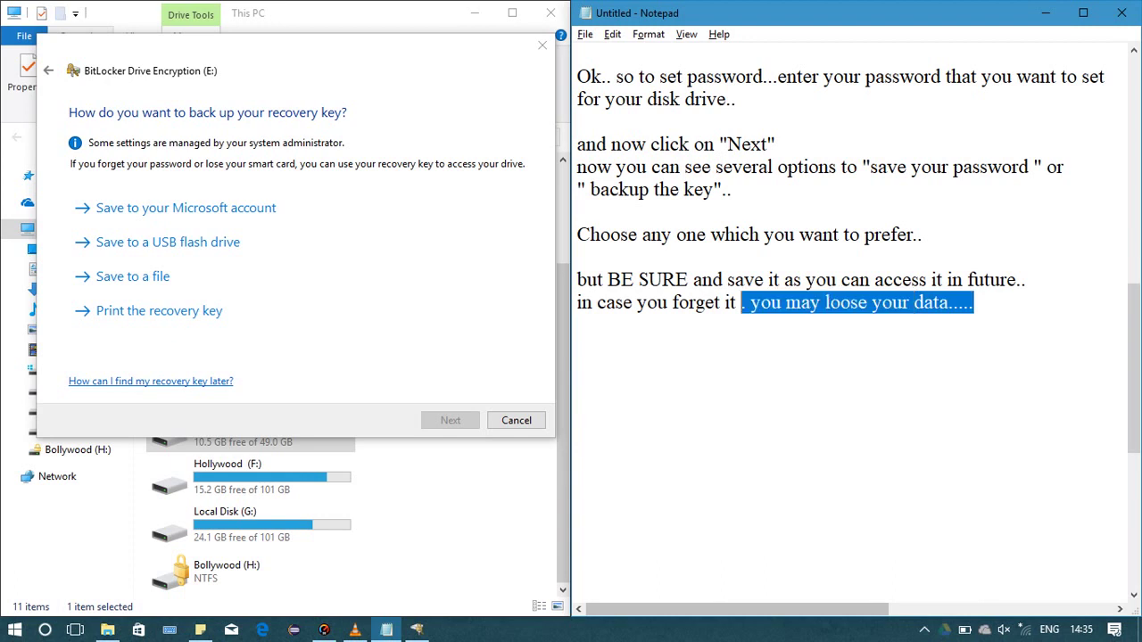
pyautogui.hotkey('ctrl', 'shift', 'Left')
pyautogui.hotkey('ctrl', 'shift', 'Left')
pyautogui.hotkey('ctrl', 'shift', 'Left')
pyautogui.hotkey('ctrl', 'shift', 'Left')
pyautogui.hotkey('ctrl', 'shift', 'Left')
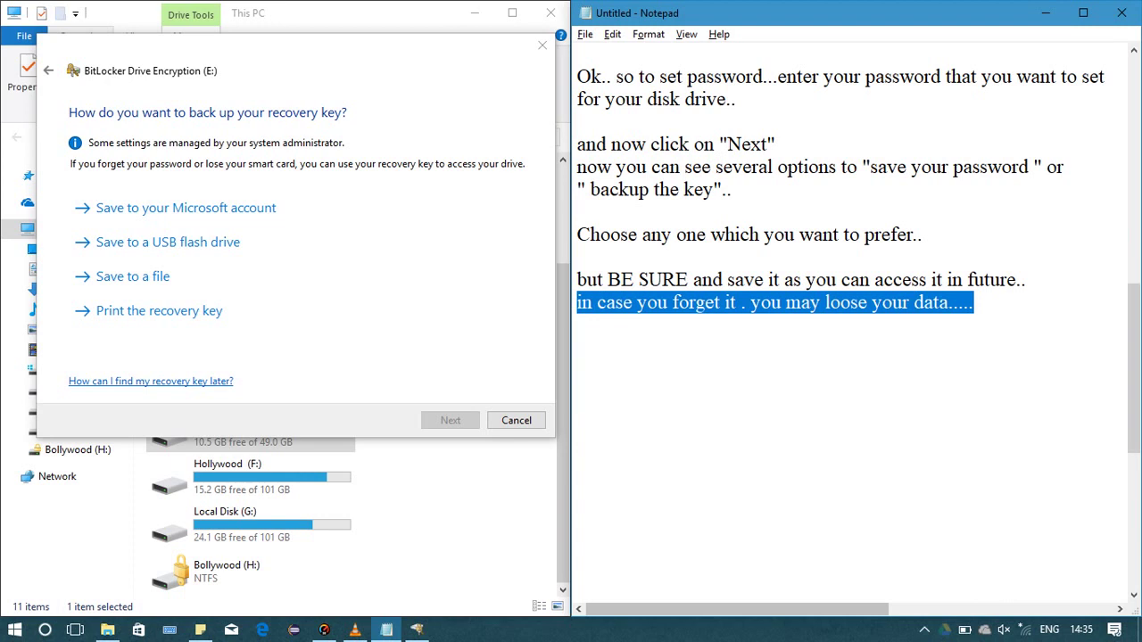
pyautogui.hotkey('shift', 'Up')
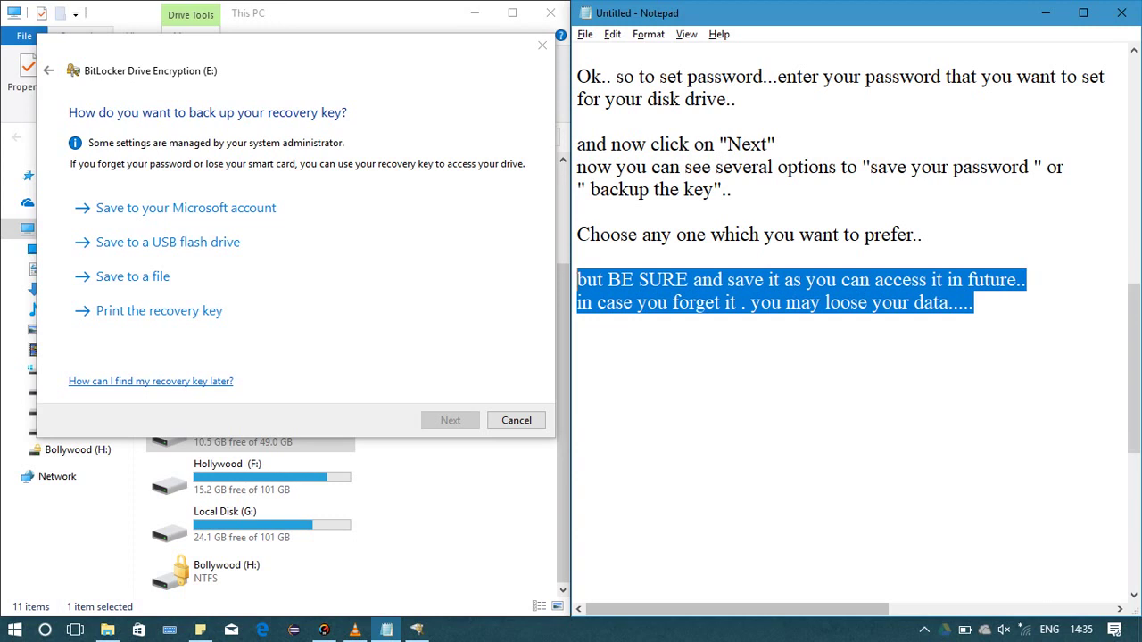
pyautogui.press('Right')
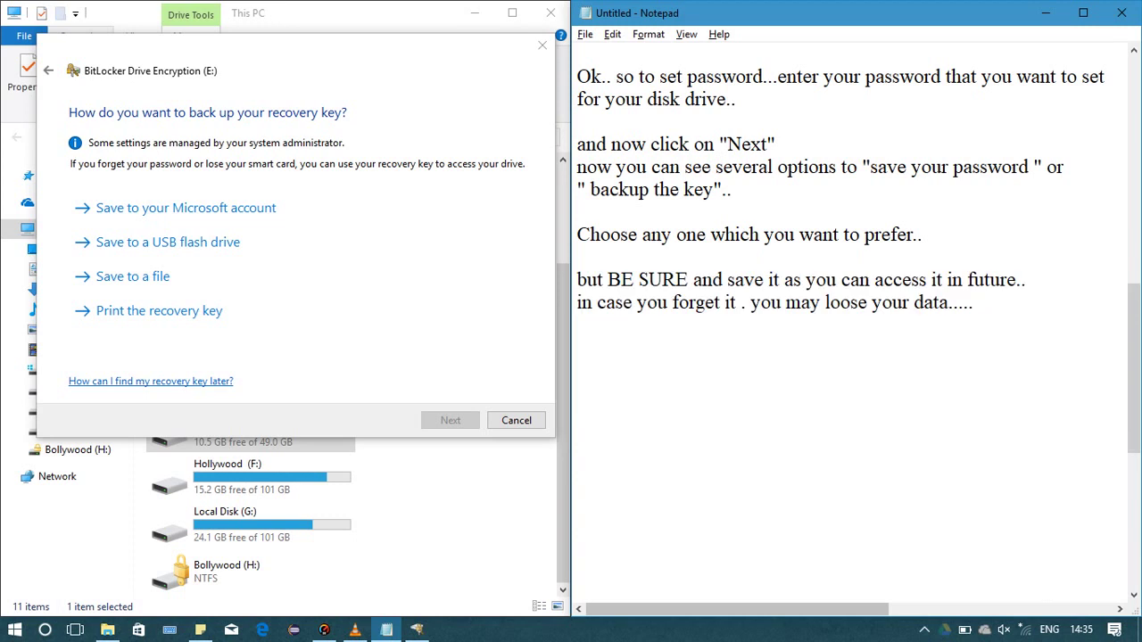
pyautogui.press('Return')
pyautogui.press('Return')
pyautogui.press('Return')
pyautogui.write('I have c')
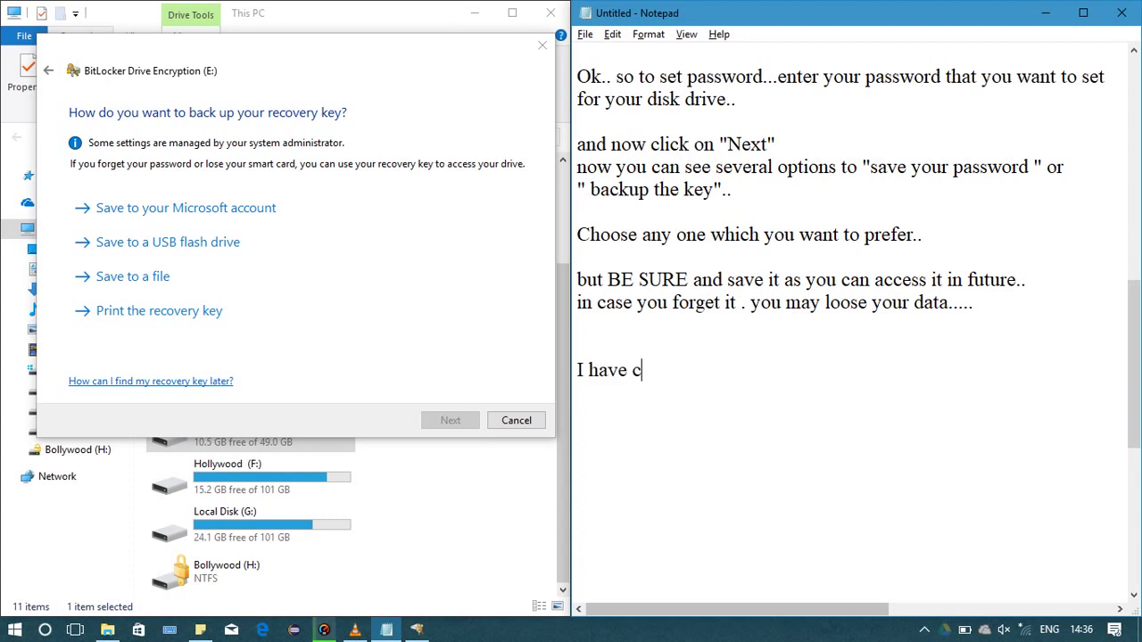
pyautogui.write('hoosen')
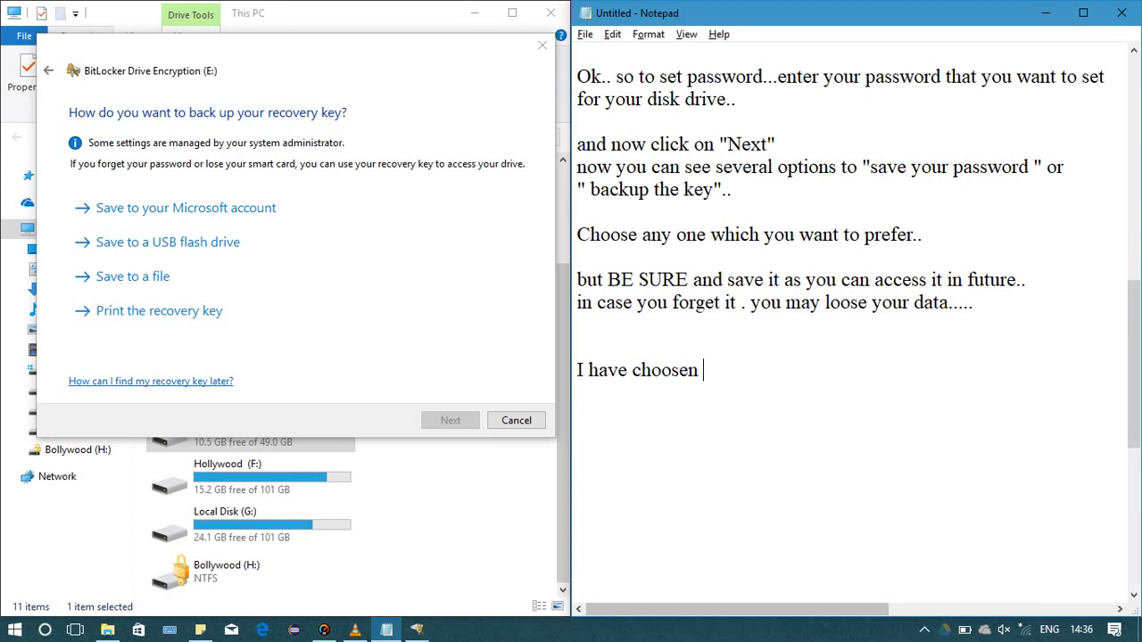
pyautogui.write(' 3rd option')
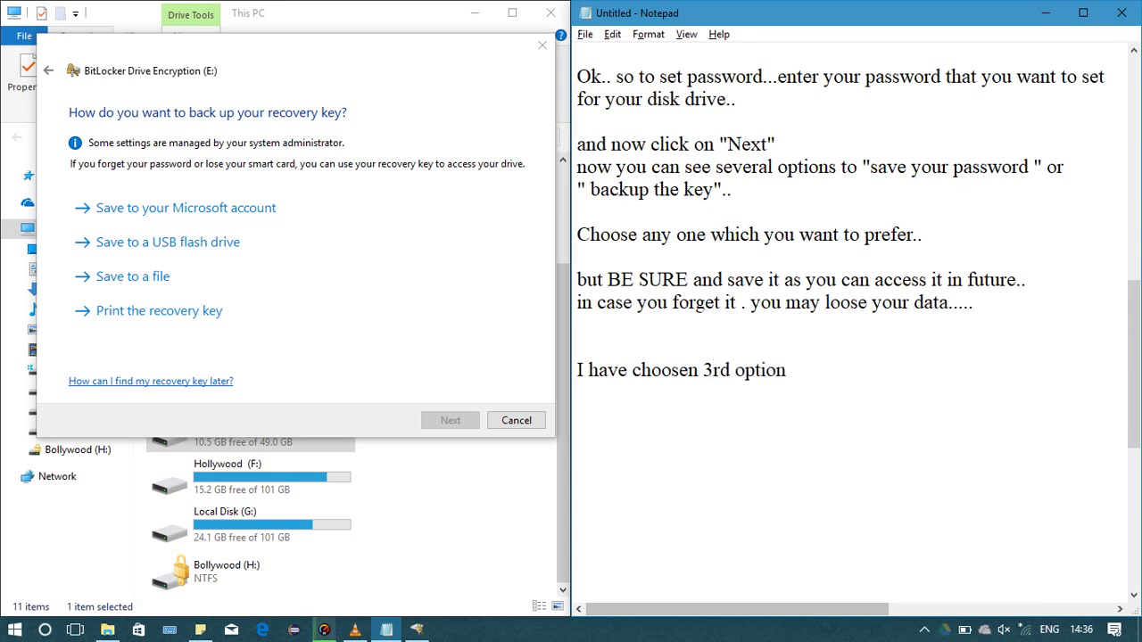
pyautogui.write('..i.e. Save a file')
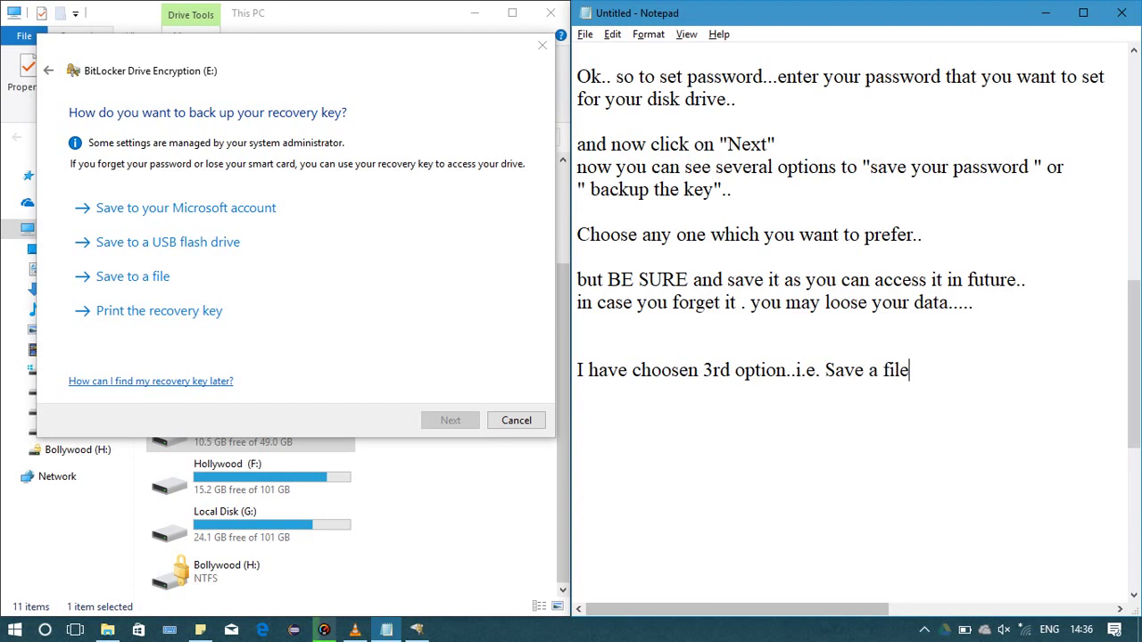
pyautogui.write('"')
# Wrap "Save a file" in double quotes
pyautogui.press('Left')
pyautogui.press('Left')
pyautogui.press('Left')
pyautogui.press('Left')
pyautogui.press('Left')
pyautogui.click(825, 371)
pyautogui.write('"')
pyautogui.click(890, 371)
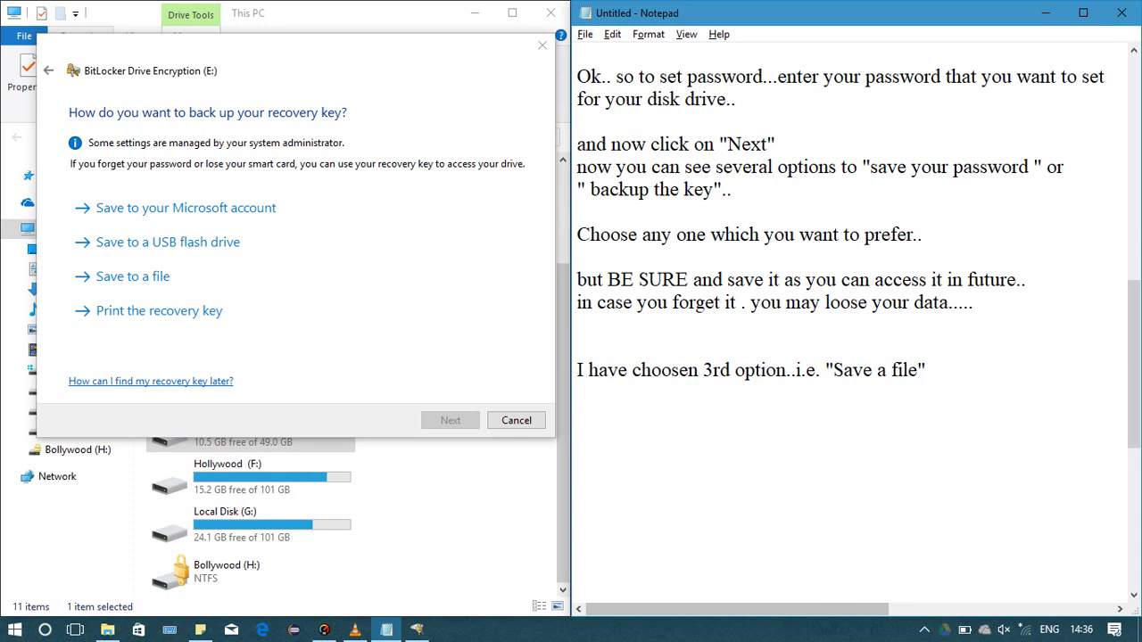
# Add a new line reading 'so select it.'
pyautogui.hotkey('ctrl', 'End')
pyautogui.press('Return')
pyautogui.write('so sels')
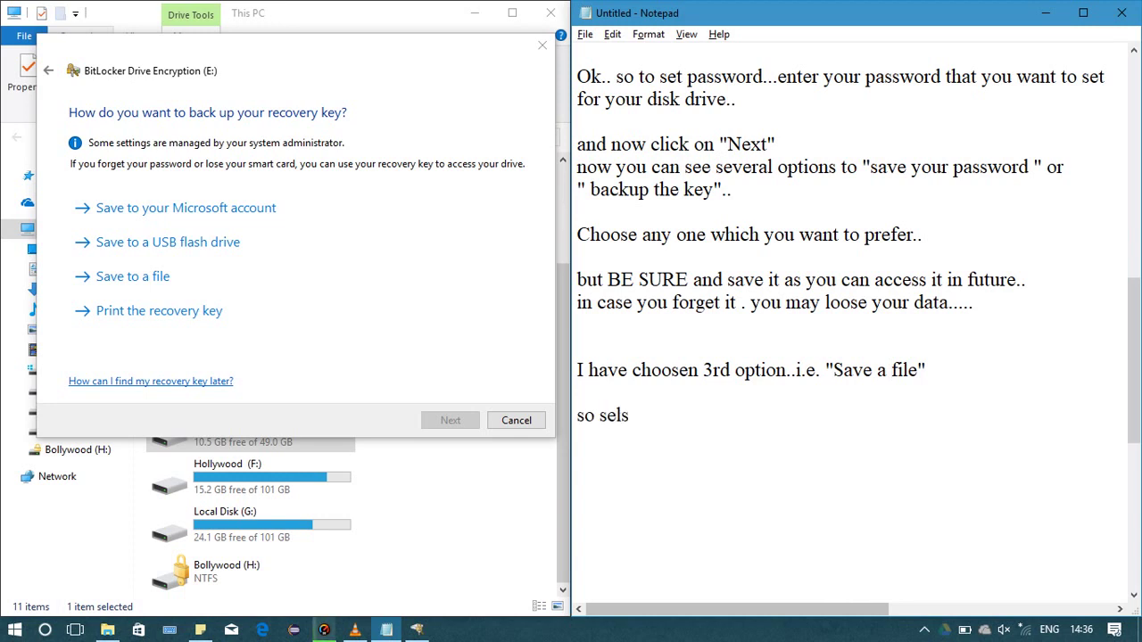
pyautogui.press('BackSpace')
pyautogui.write('ect it.')
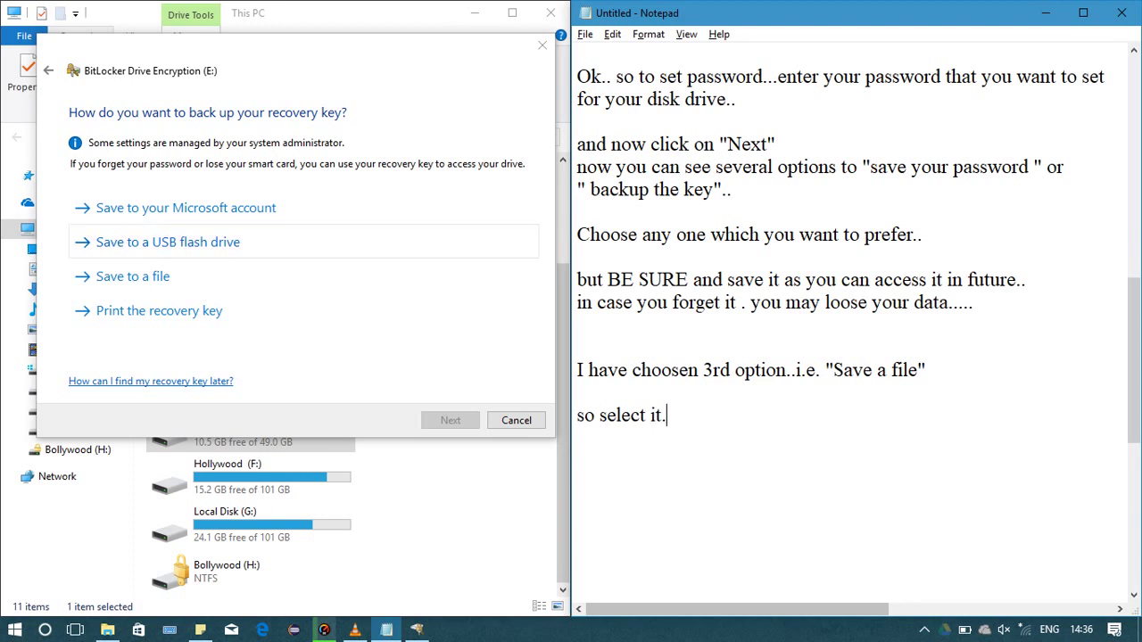
# Save the recovery key as a text file on the Desktop and continue with Next
pyautogui.click(132, 277)
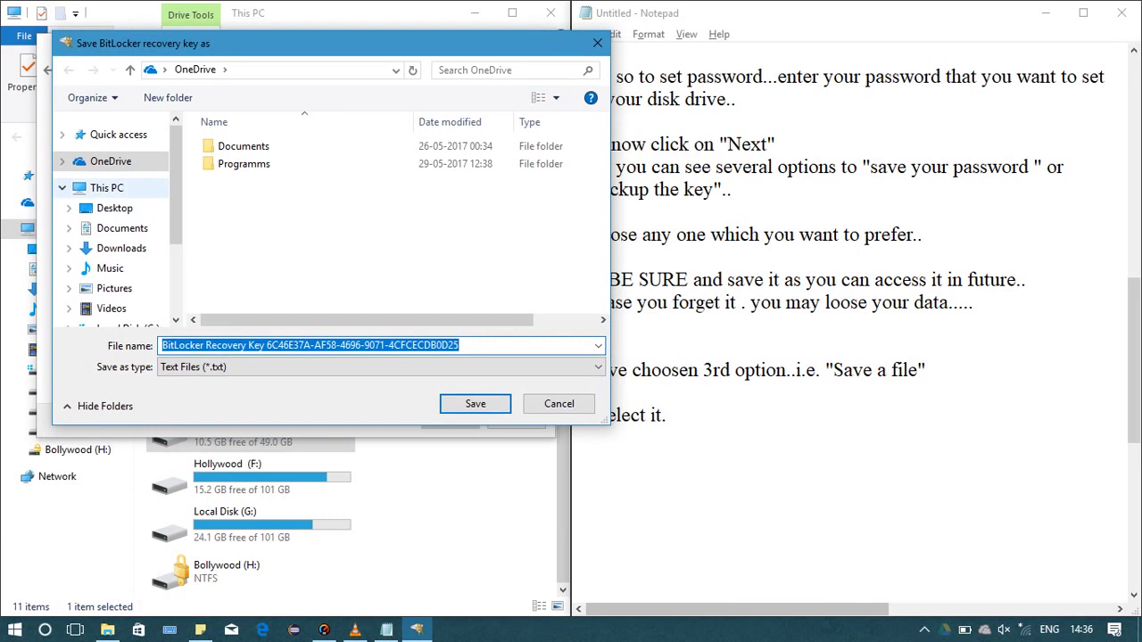
pyautogui.click(114, 208)
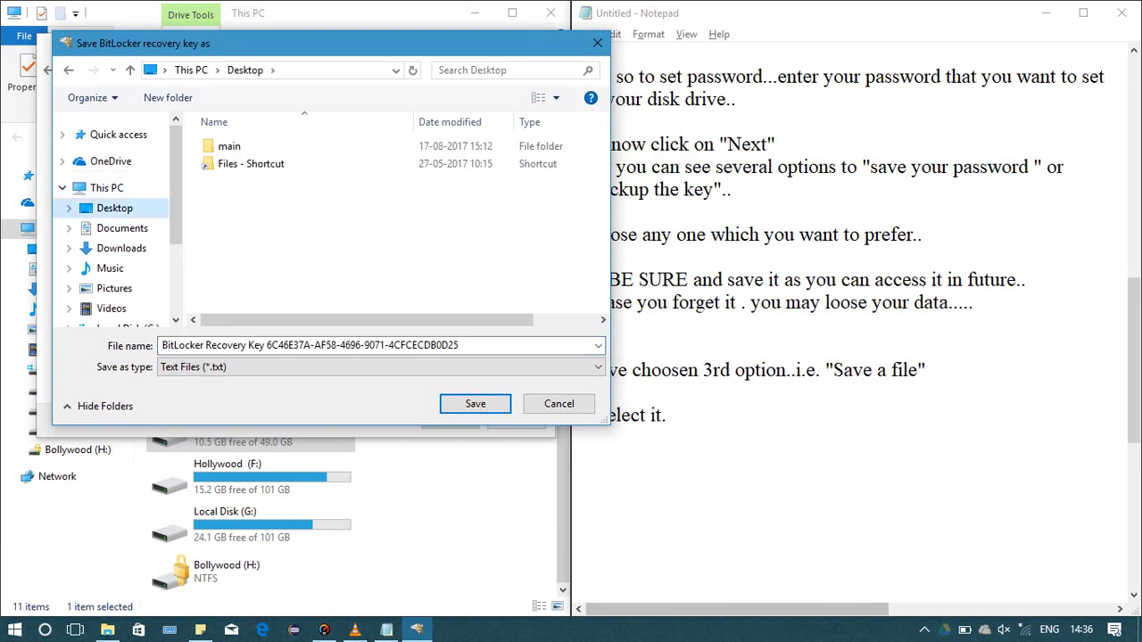
pyautogui.click(374, 346)
pyautogui.press('Return')
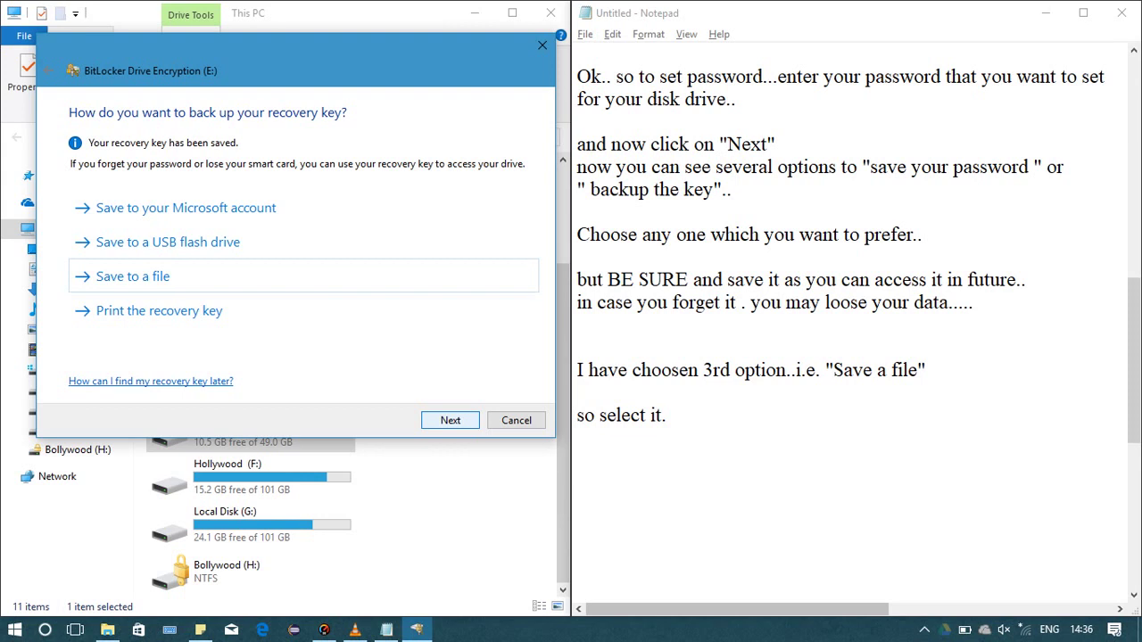
pyautogui.press('Return')
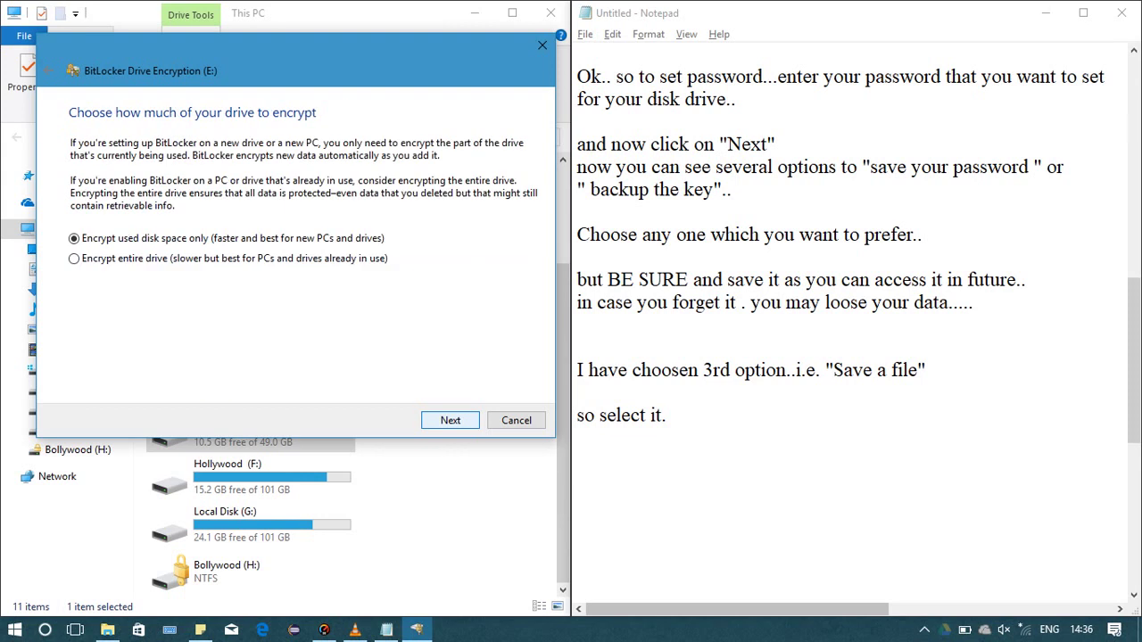
# In Notepad, add the line 'and Click on next..' after 'so select it.'
pyautogui.hotkey('alt', 'Tab')
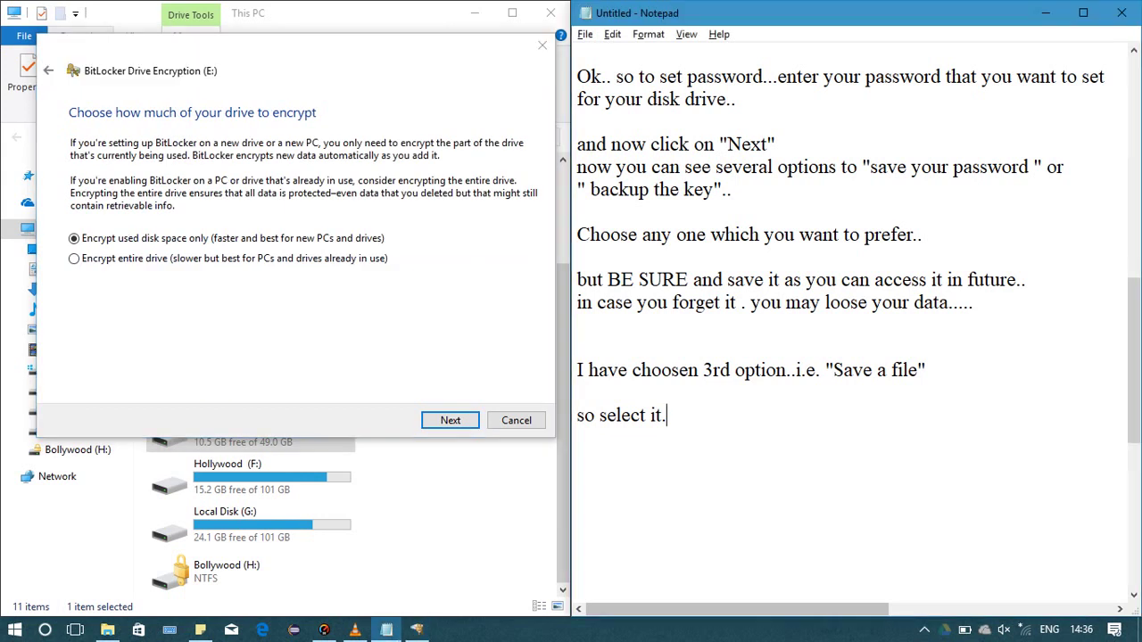
pyautogui.press('Return')
pyautogui.write('and s')
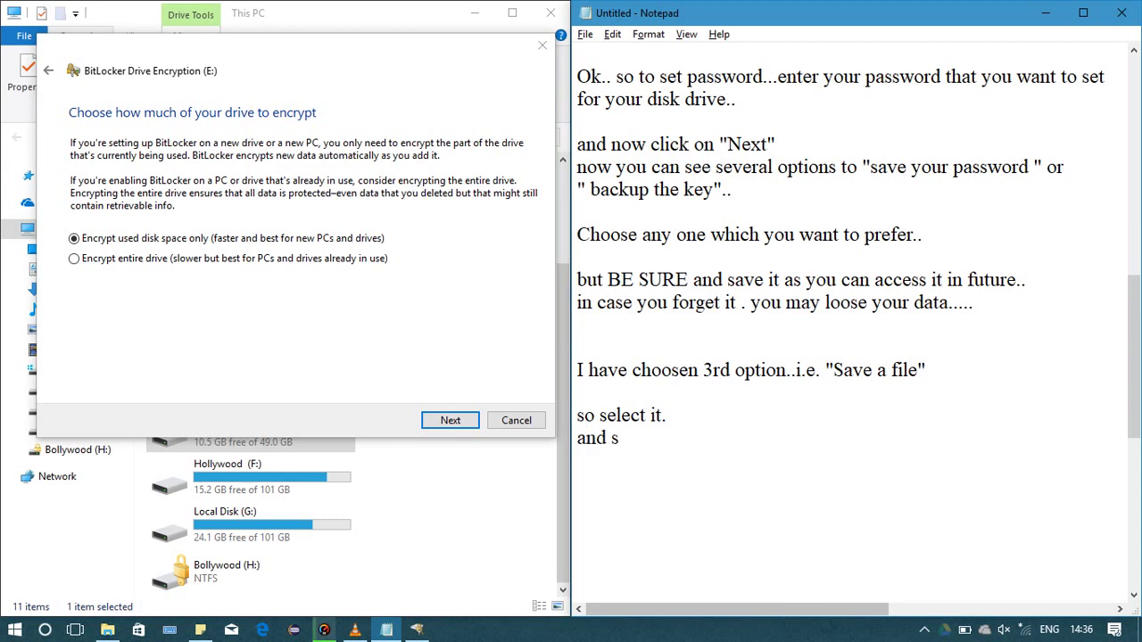
pyautogui.press('BackSpace')
pyautogui.write('Click on ')
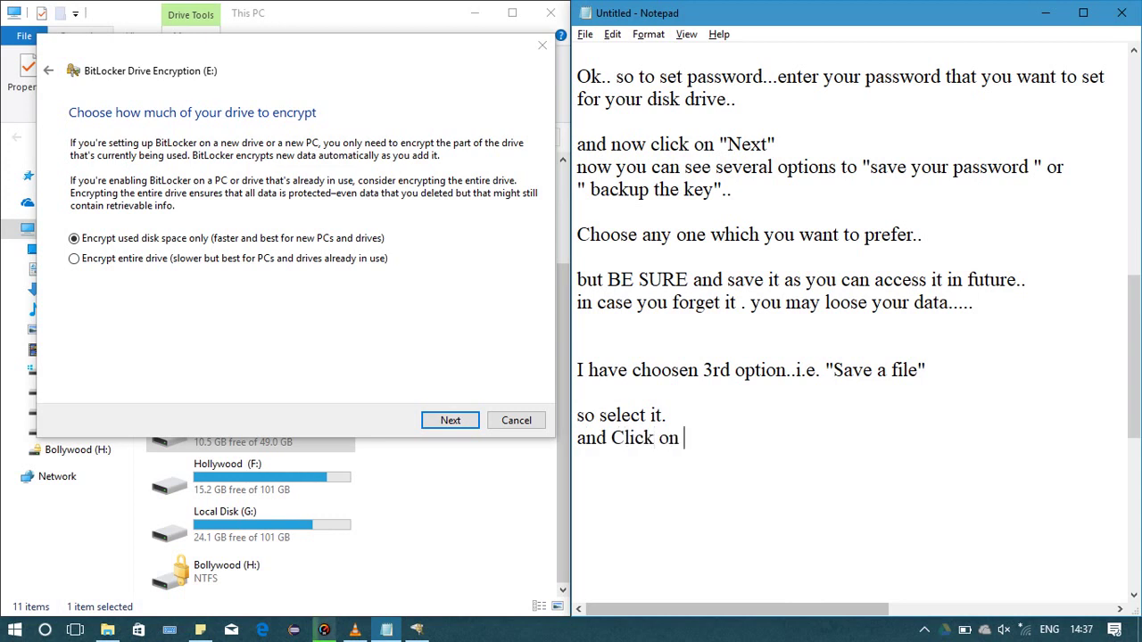
pyautogui.write('next..')
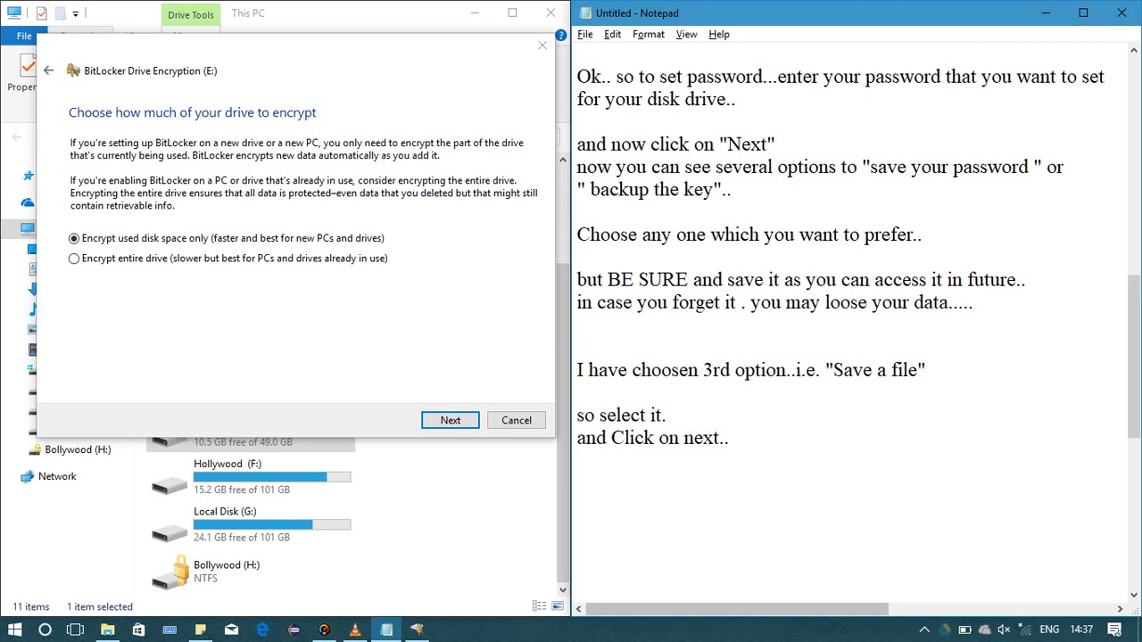
# Add 'now select "first" option for faster encryption', then return to the BitLocker wizard
pyautogui.press('Return')
pyautogui.press('Return')
pyautogui.write('n')
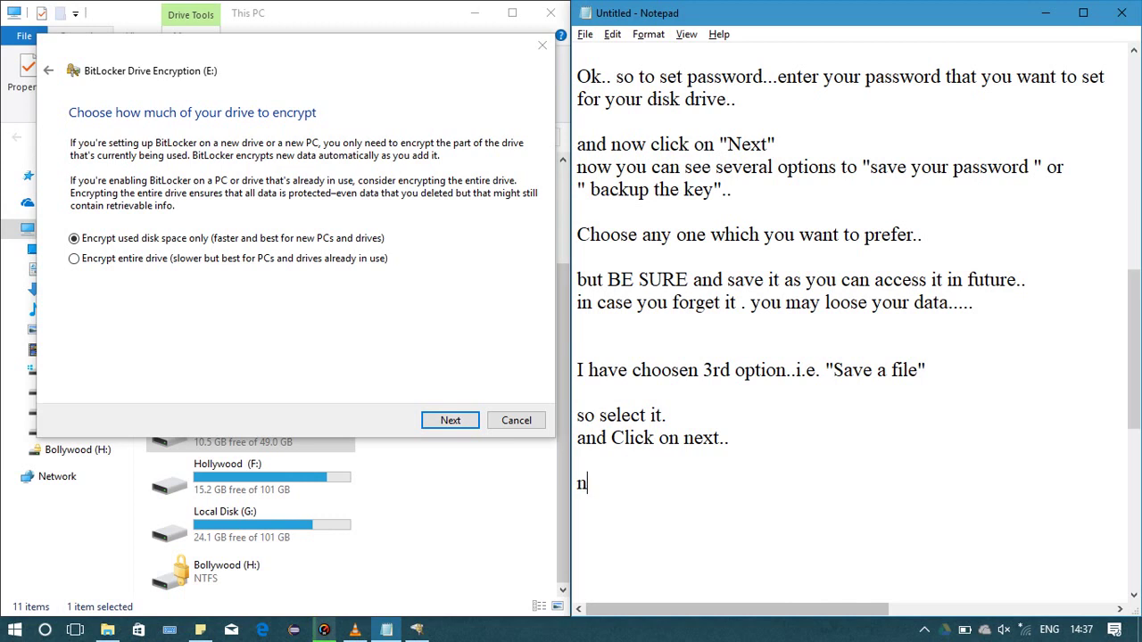
pyautogui.write('ow select')
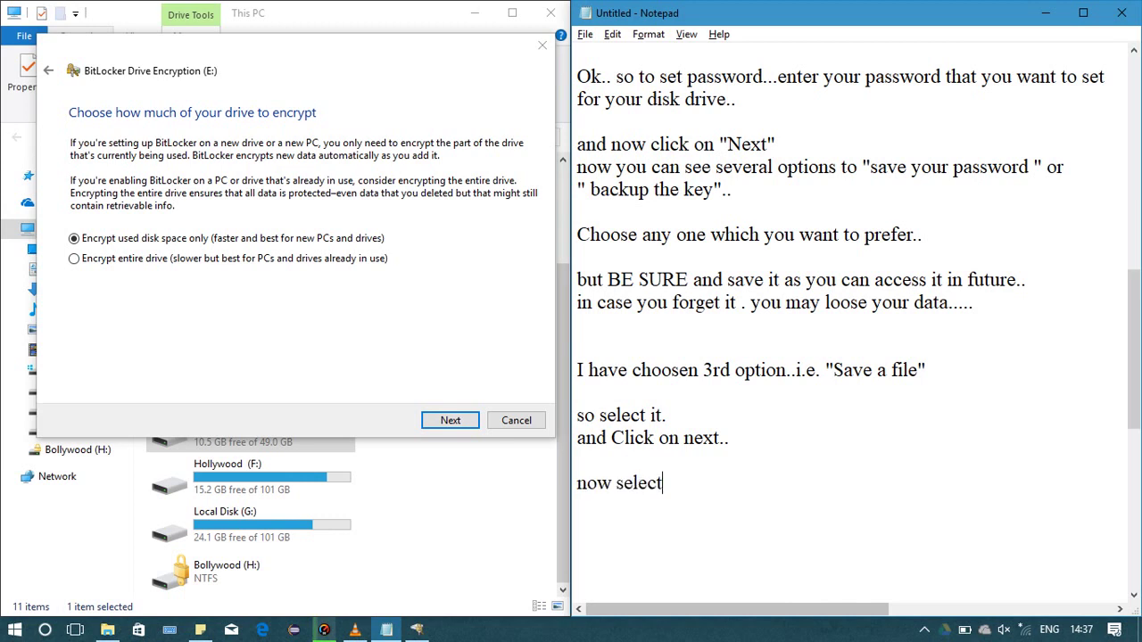
pyautogui.write(' first"')
pyautogui.click(616, 483)
pyautogui.click(668, 483)
pyautogui.write('"')
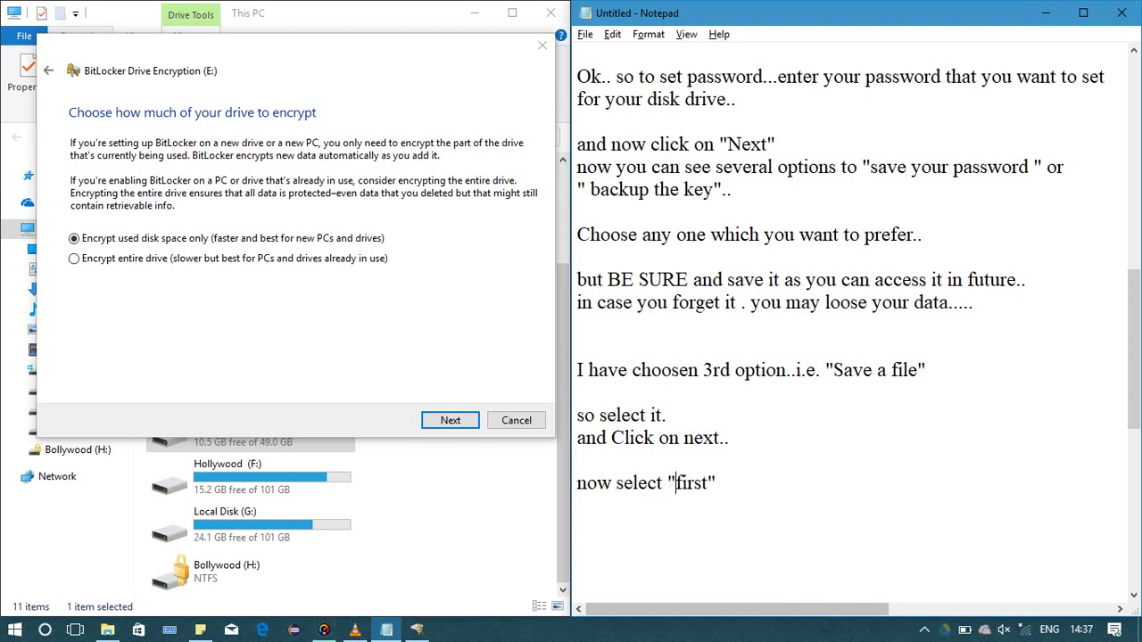
pyautogui.click(716, 483)
pyautogui.write('option f')
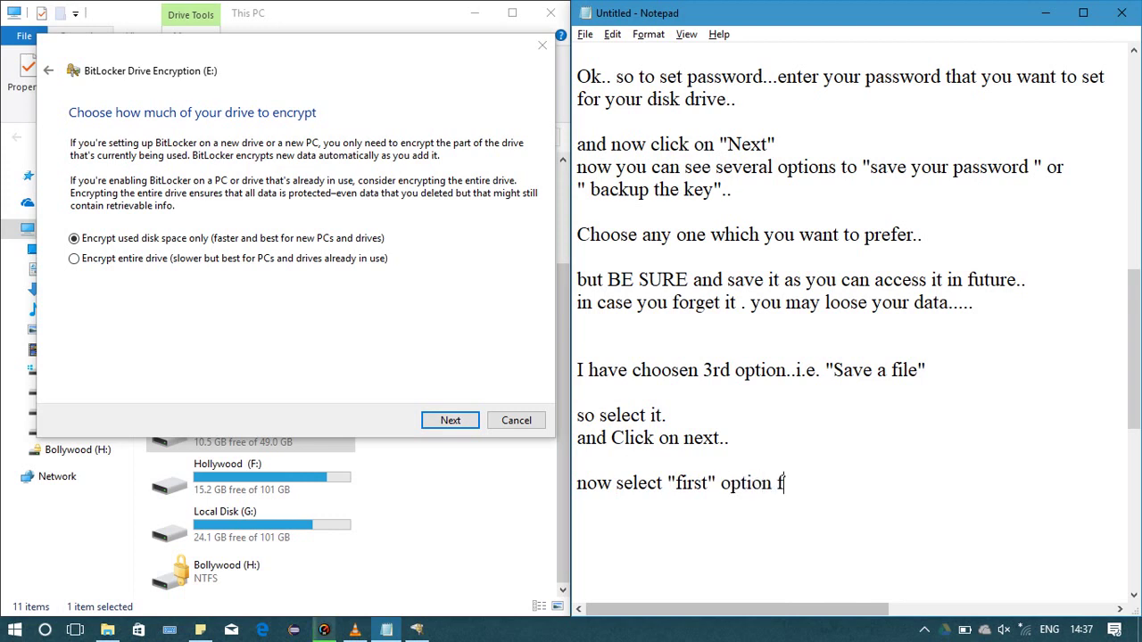
pyautogui.write('or faster encry')
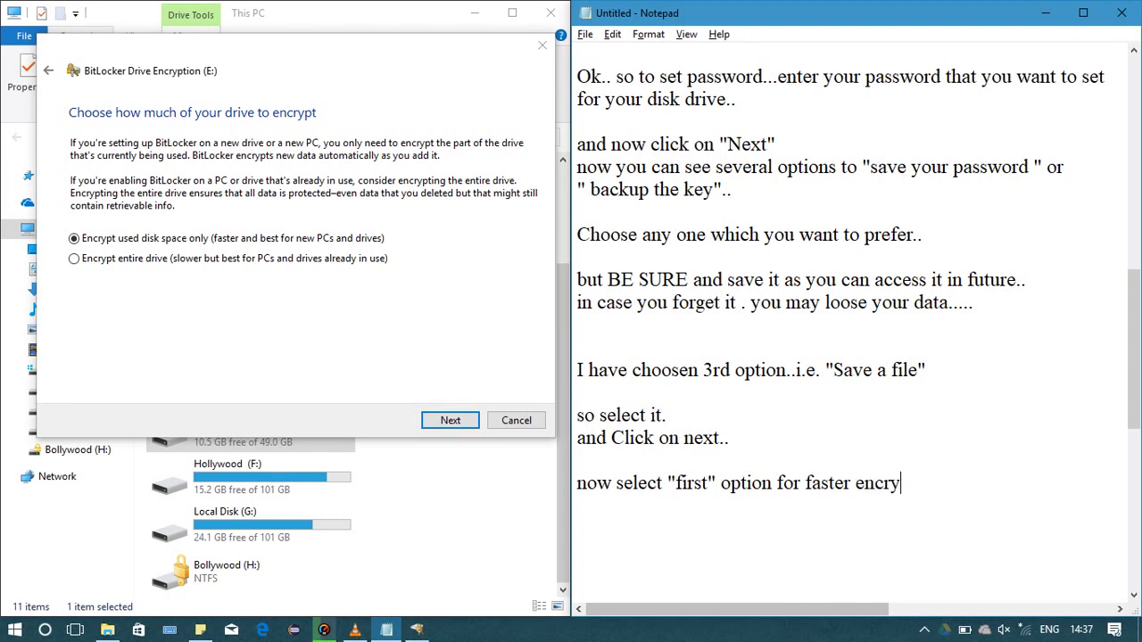
pyautogui.write('ption..')
pyautogui.hotkey('alt', 'Tab')
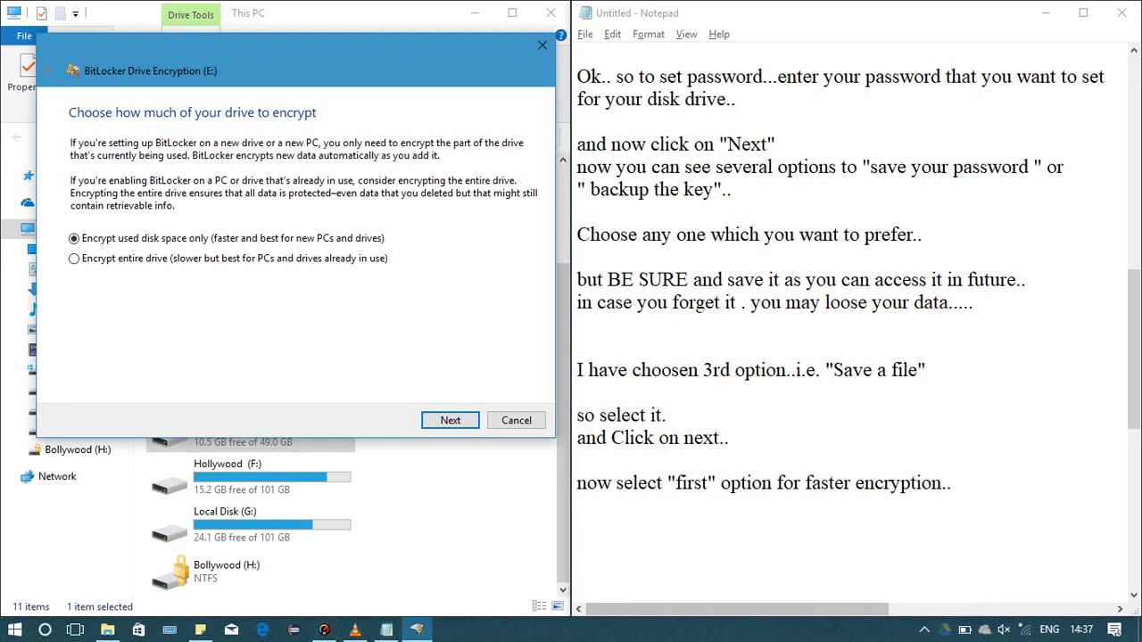
# Choose 'Encrypt used disk space only' with 'New encryption mode' and start encrypting drive E:
pyautogui.moveTo(268, 71); pyautogui.dragTo(623, 81)
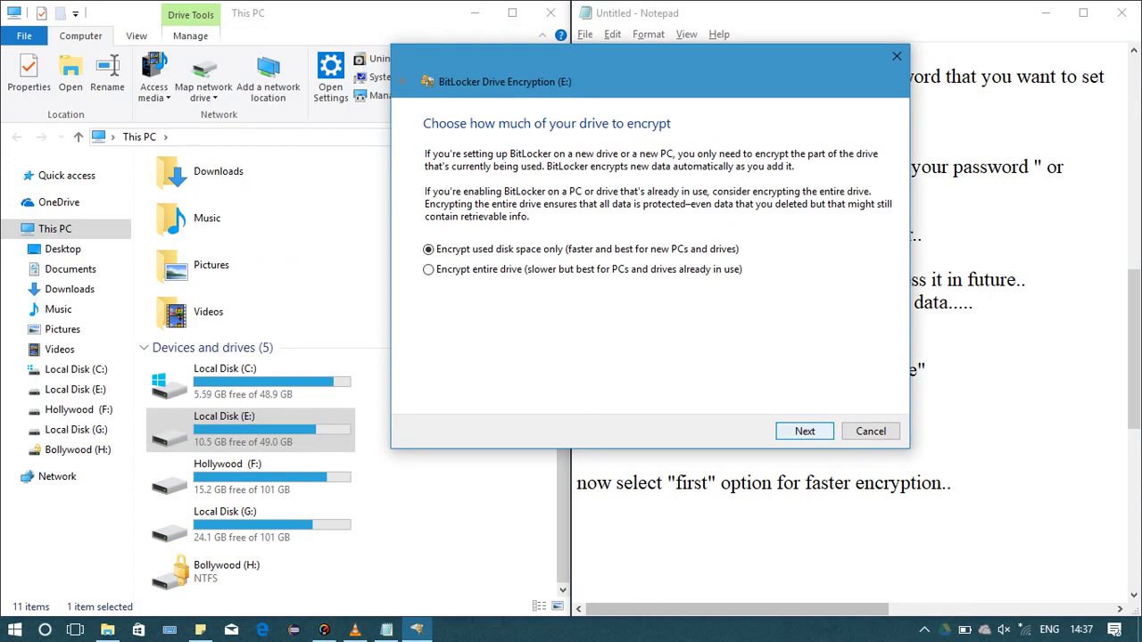
pyautogui.press('Return')
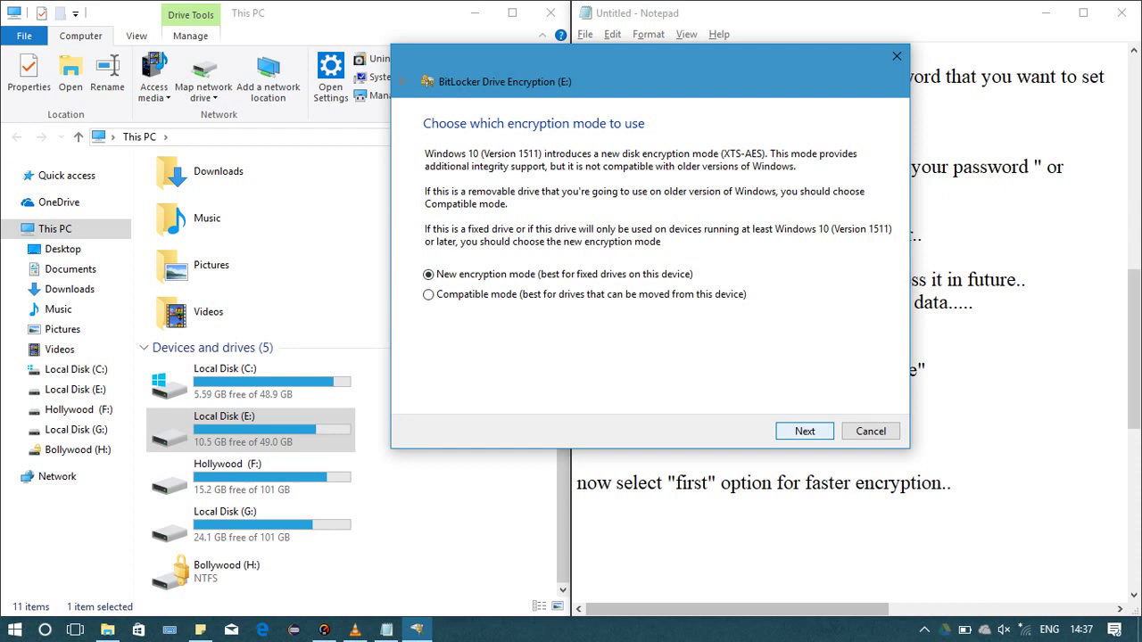
pyautogui.press('Return')
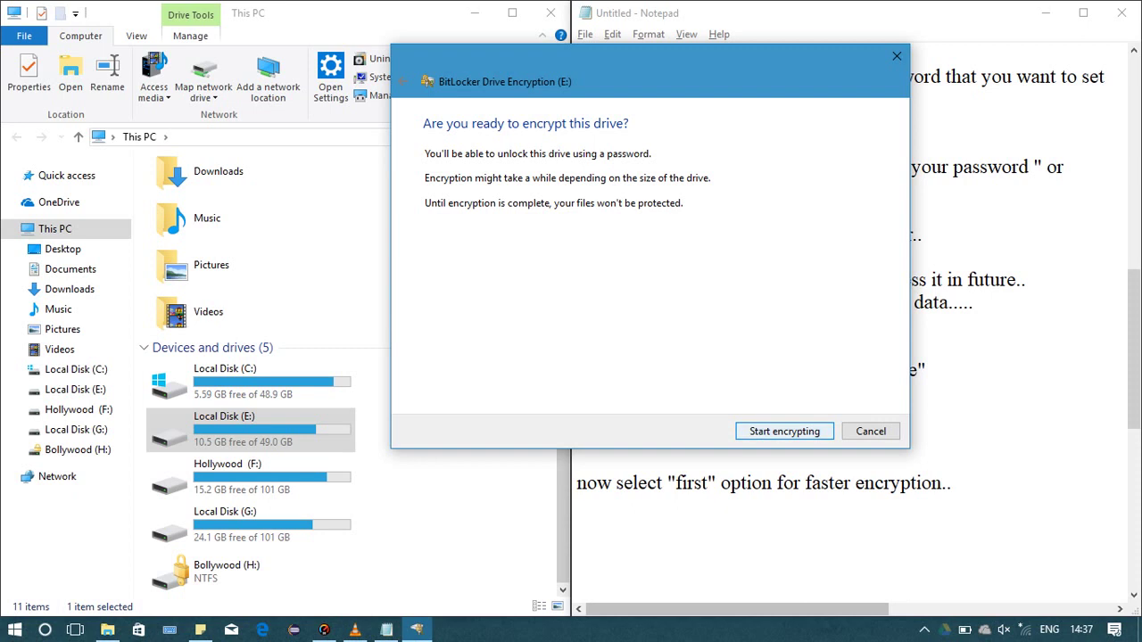
pyautogui.press('Return')
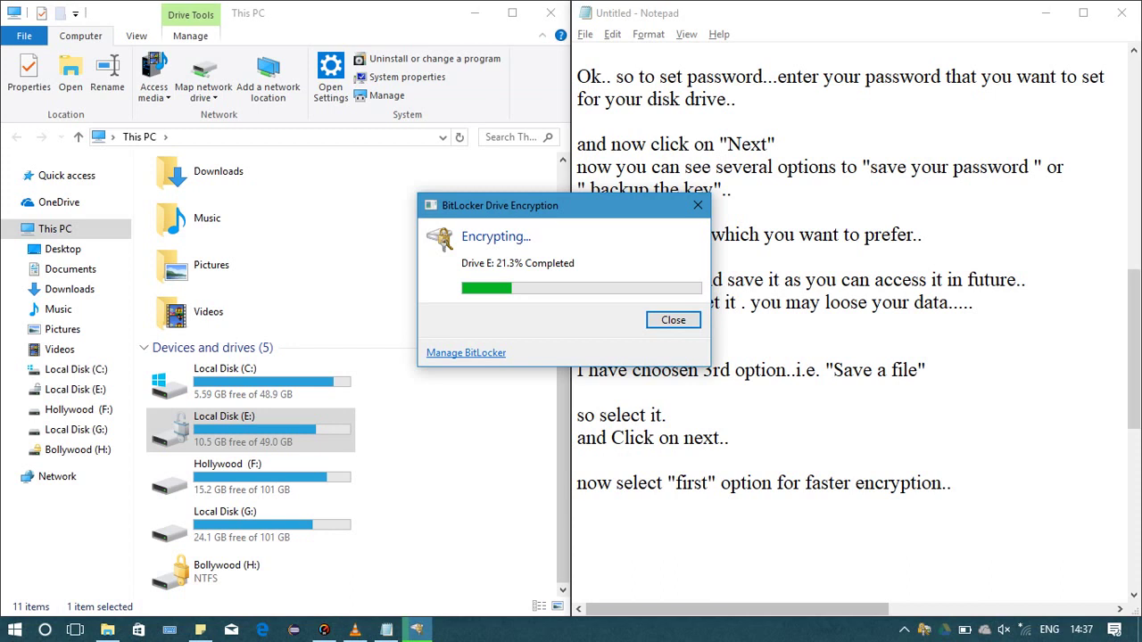
# Move the 21.9% progress dialog beside Notepad and add blank lines below the last note
pyautogui.moveTo(553, 206); pyautogui.dragTo(719, 71)
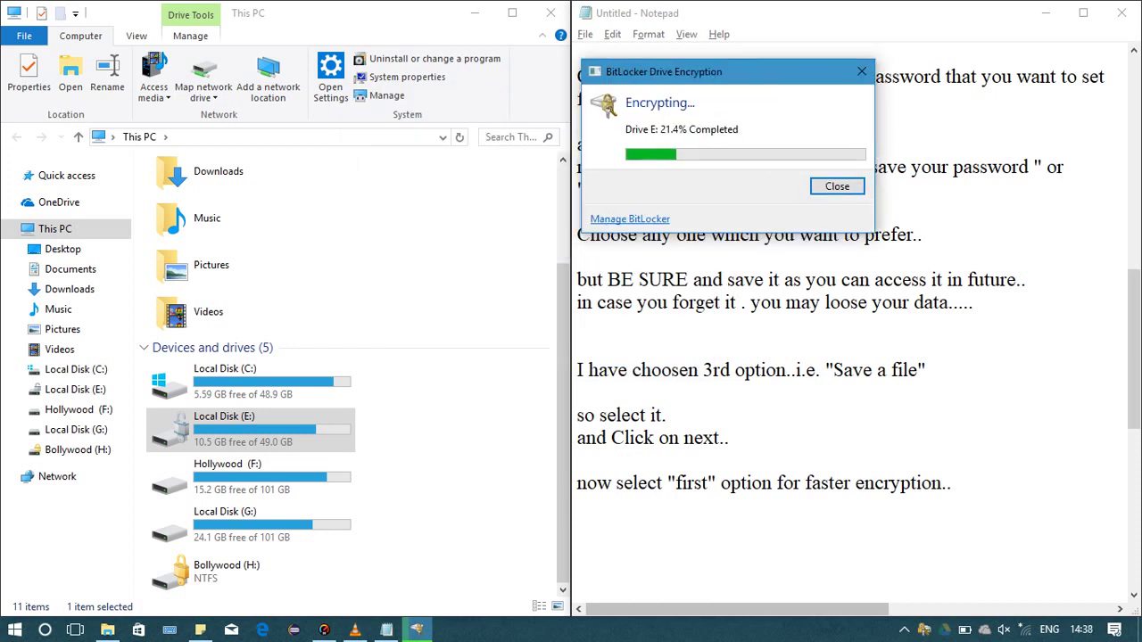
pyautogui.click(952, 483)
pyautogui.press('Return')
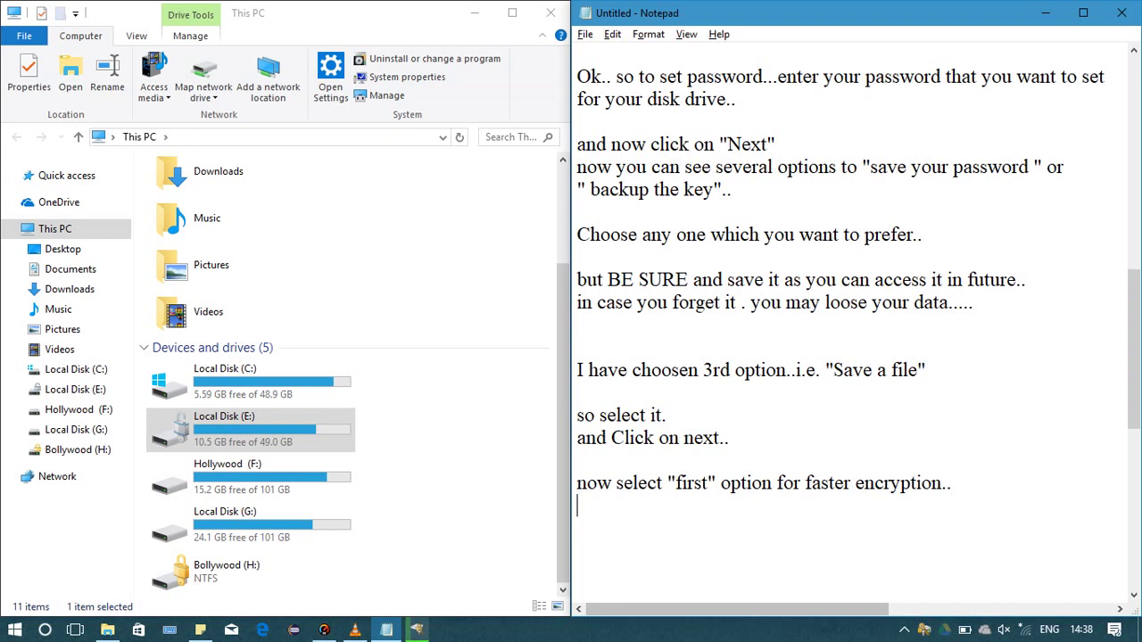
pyautogui.hotkey('alt', 'Tab')
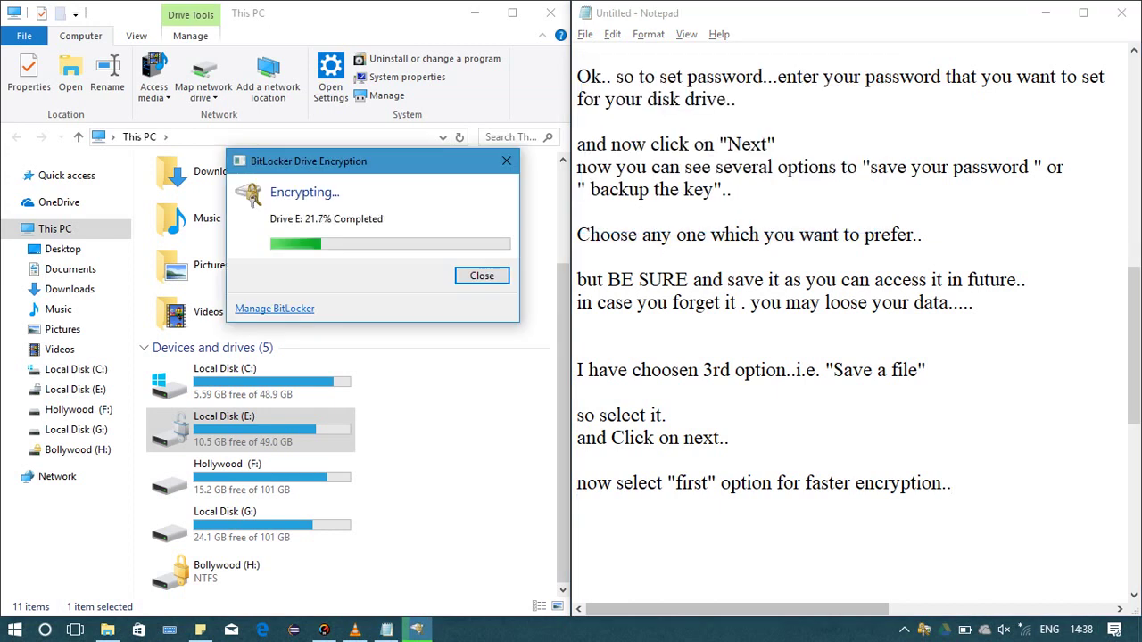
pyautogui.click(579, 506)
pyautogui.press('Return')
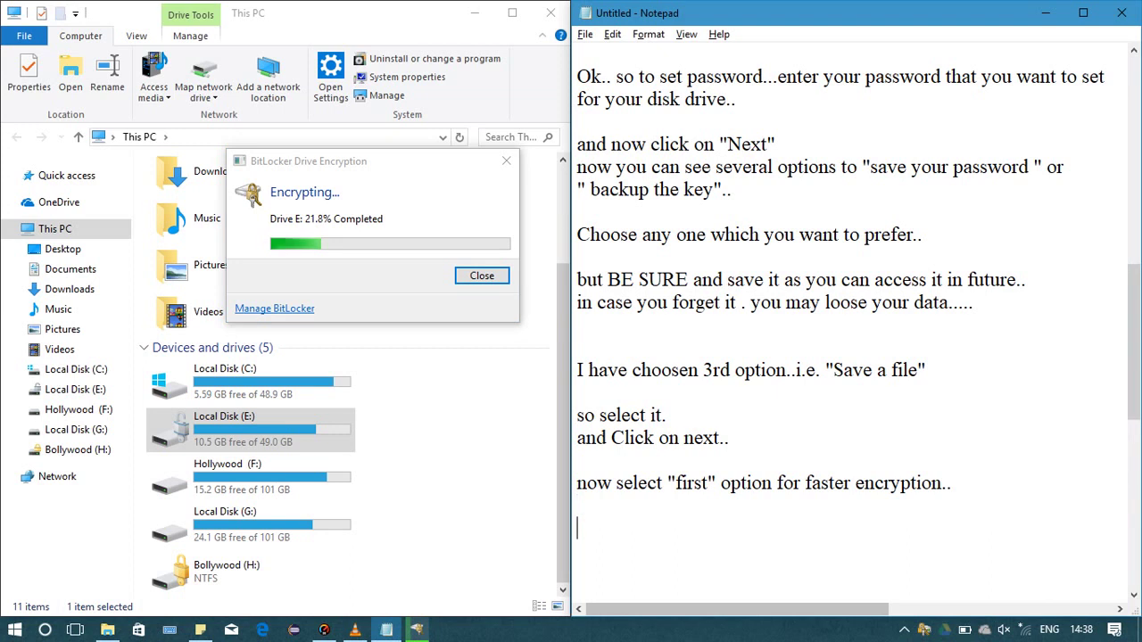
pyautogui.press('Return')
pyautogui.press('Return')
pyautogui.press('Return')
pyautogui.press('Return')
pyautogui.press('Return')
pyautogui.press('Return')
pyautogui.press('Return')
pyautogui.press('Return')
pyautogui.press('Return')
pyautogui.press('Return')
pyautogui.press('Return')
pyautogui.press('Return')
pyautogui.press('Return')
pyautogui.press('Return')
pyautogui.press('Return')
pyautogui.press('Return')
pyautogui.press('Return')
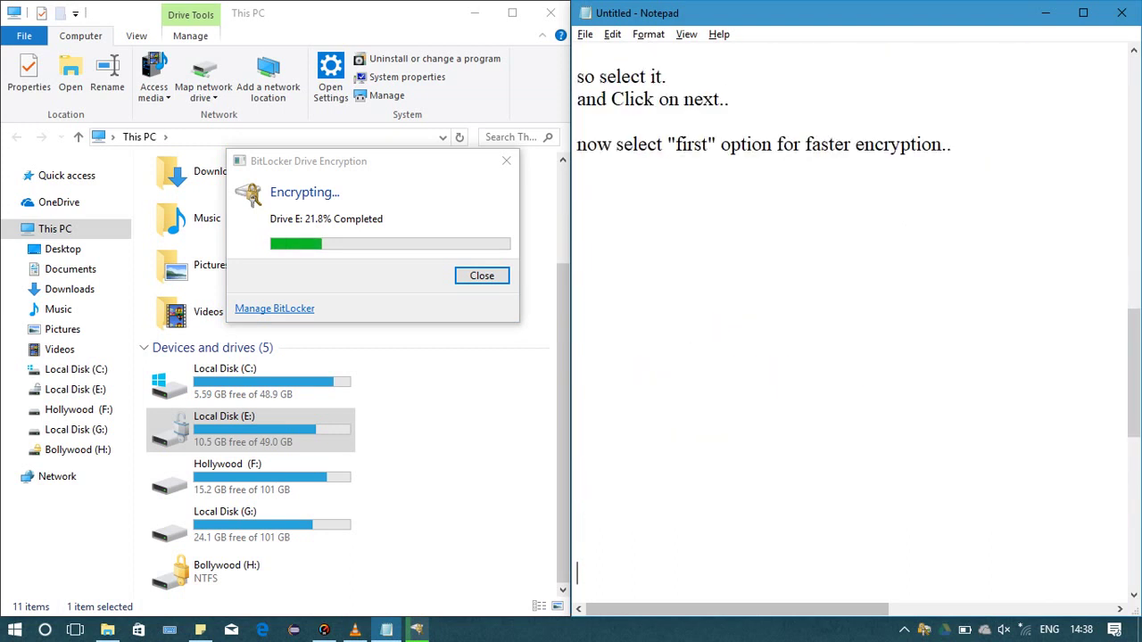
pyautogui.press('Return')
pyautogui.press('Return')
pyautogui.click(577, 257)
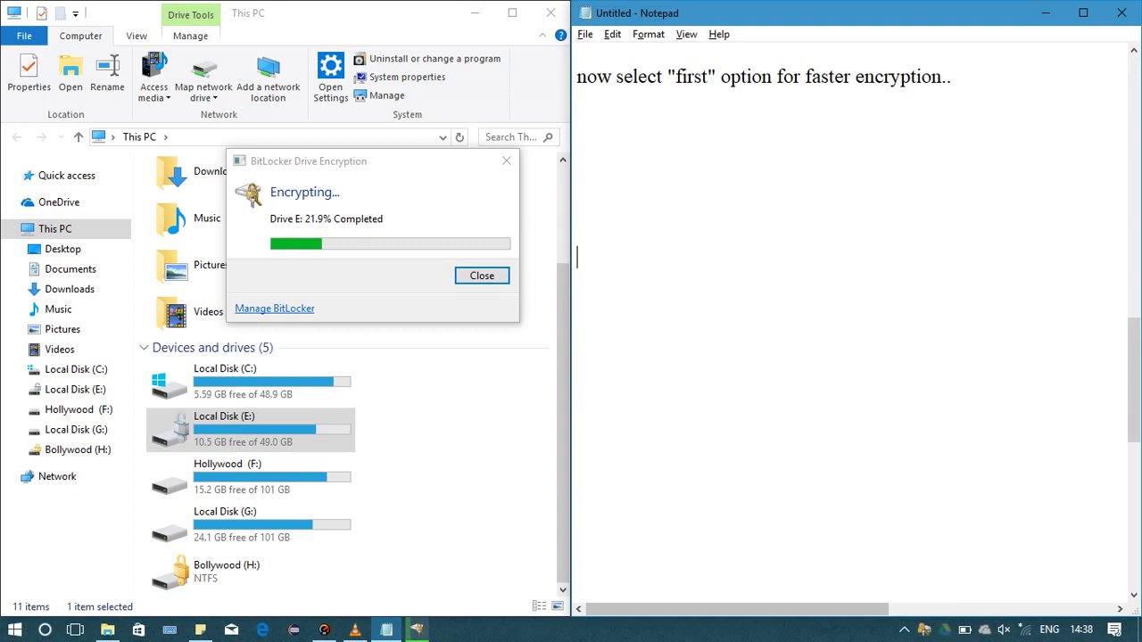
pyautogui.click(577, 76)
# Type 'this will take time for encryption depending upon the disk size you have used...'
pyautogui.click(577, 167)
pyautogui.write('this will')
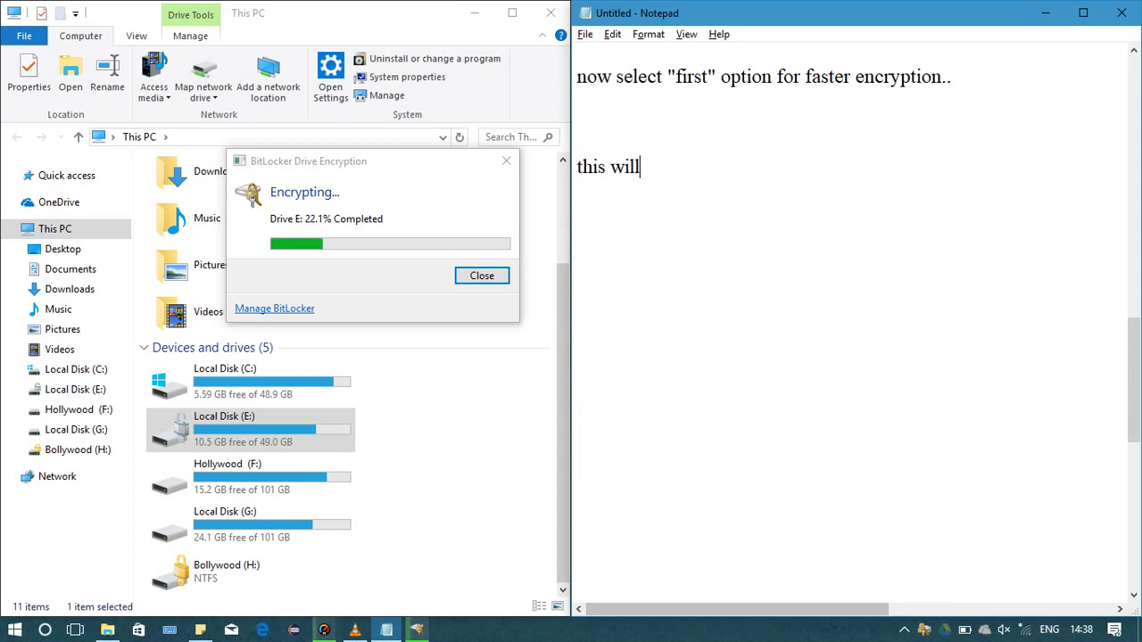
pyautogui.write(' take t')
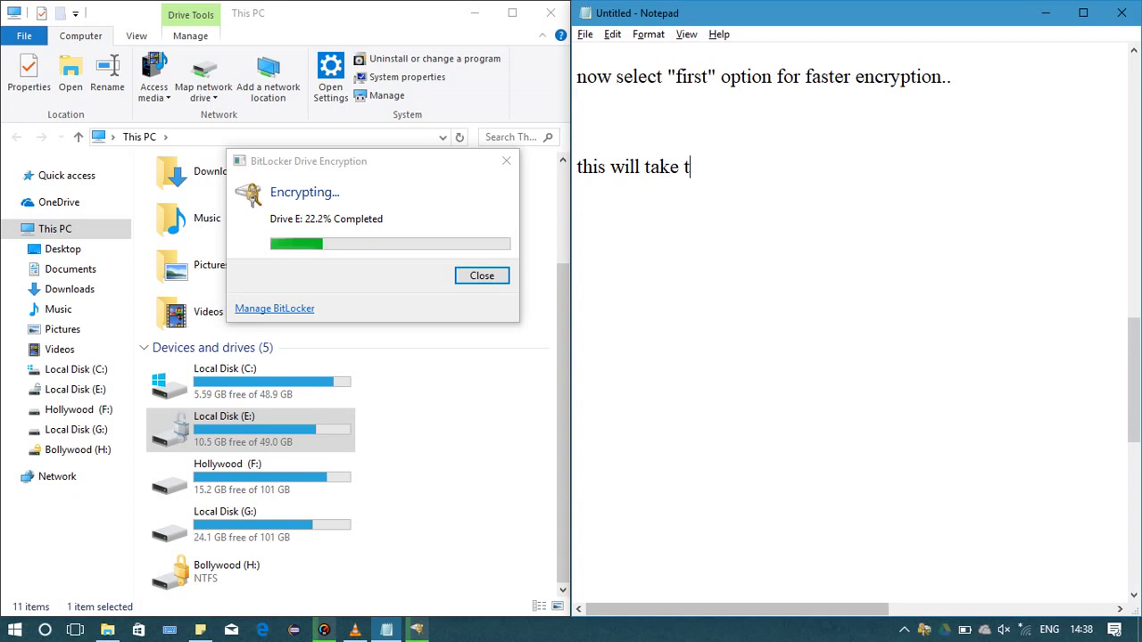
pyautogui.write('ime d')
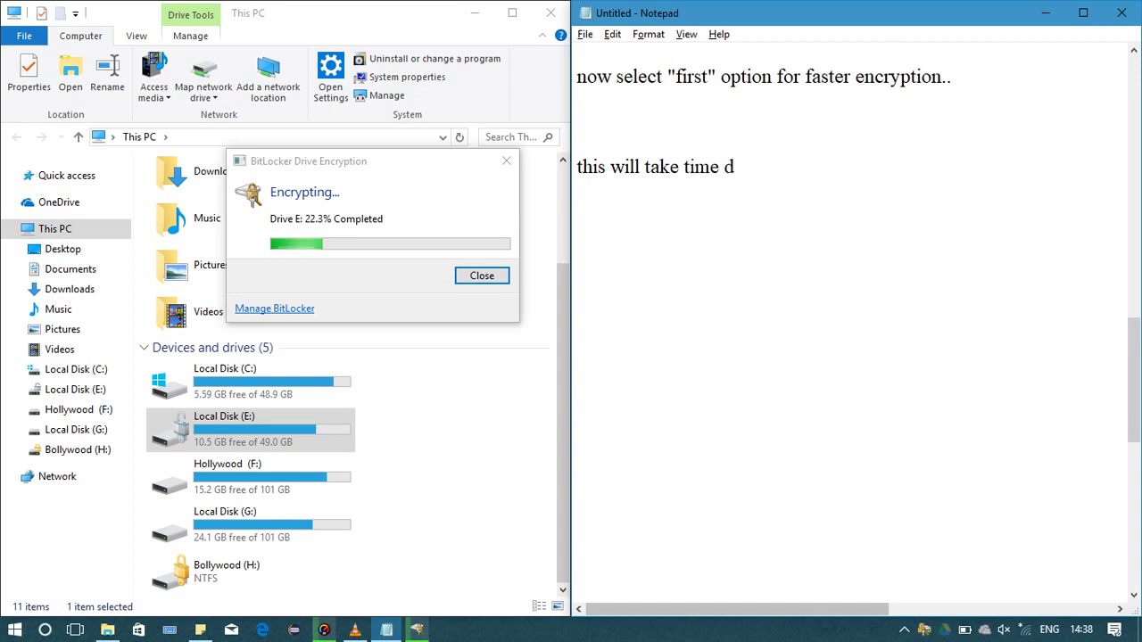
pyautogui.press('BackSpace')
pyautogui.write('for enc')
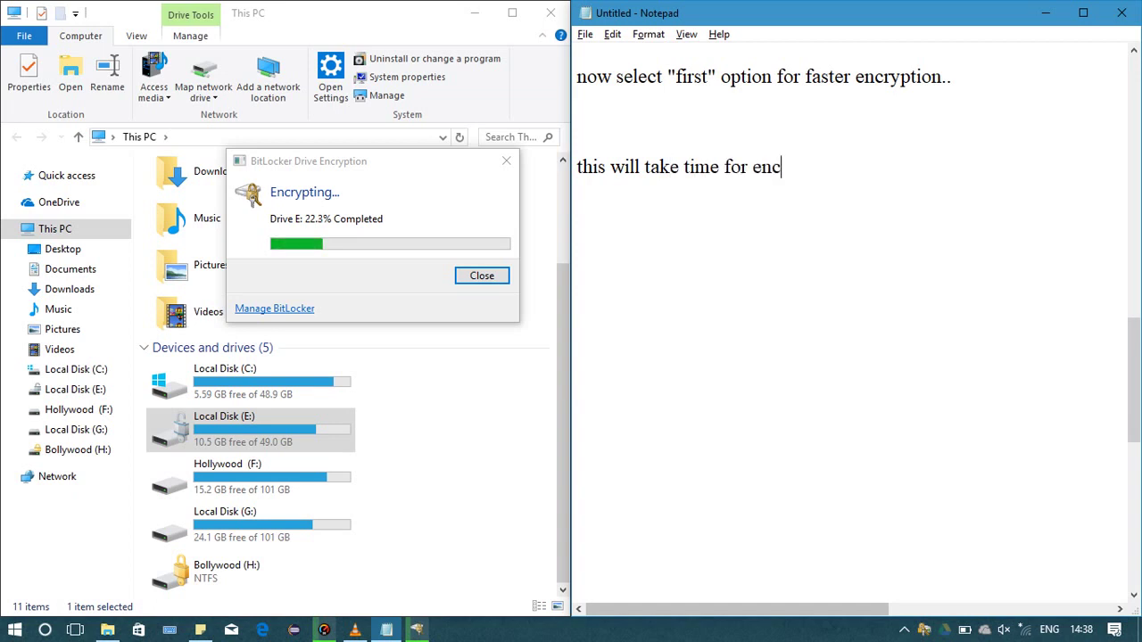
pyautogui.write('ryption')
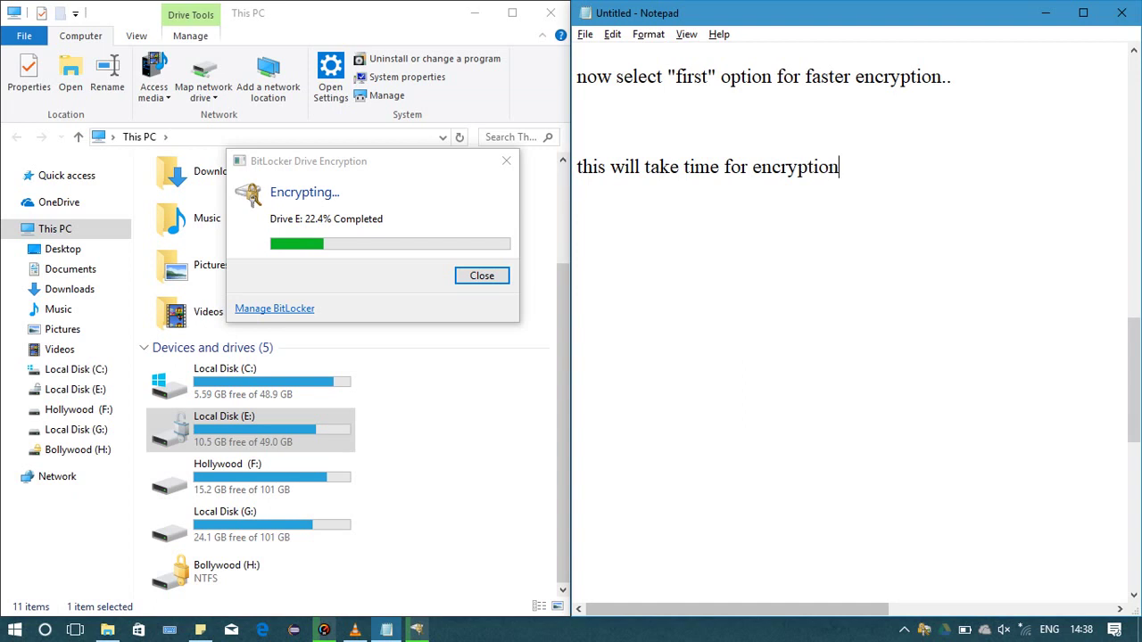
pyautogui.write(' dependinf')
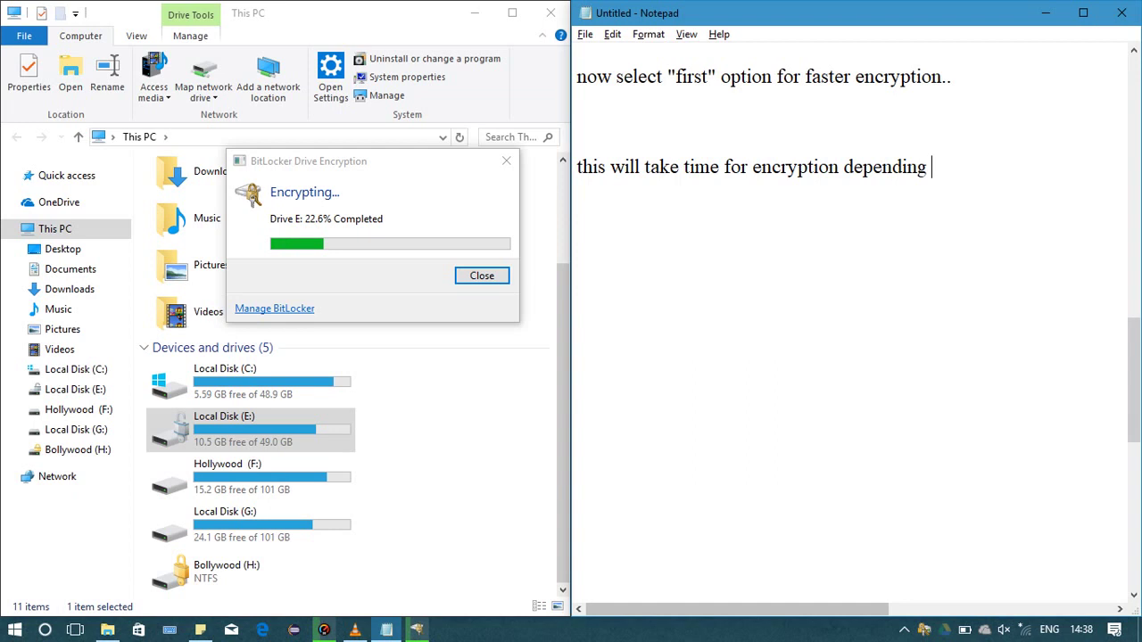
pyautogui.write('a')
pyautogui.press('BackSpace')
pyautogui.write('upon the')
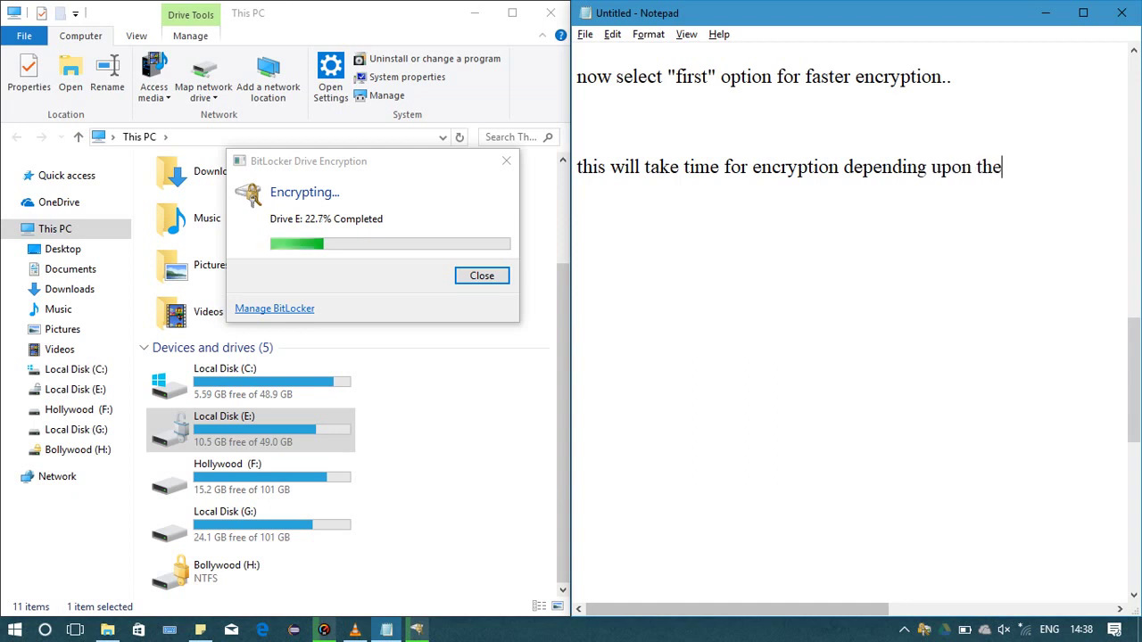
pyautogui.write(' s')
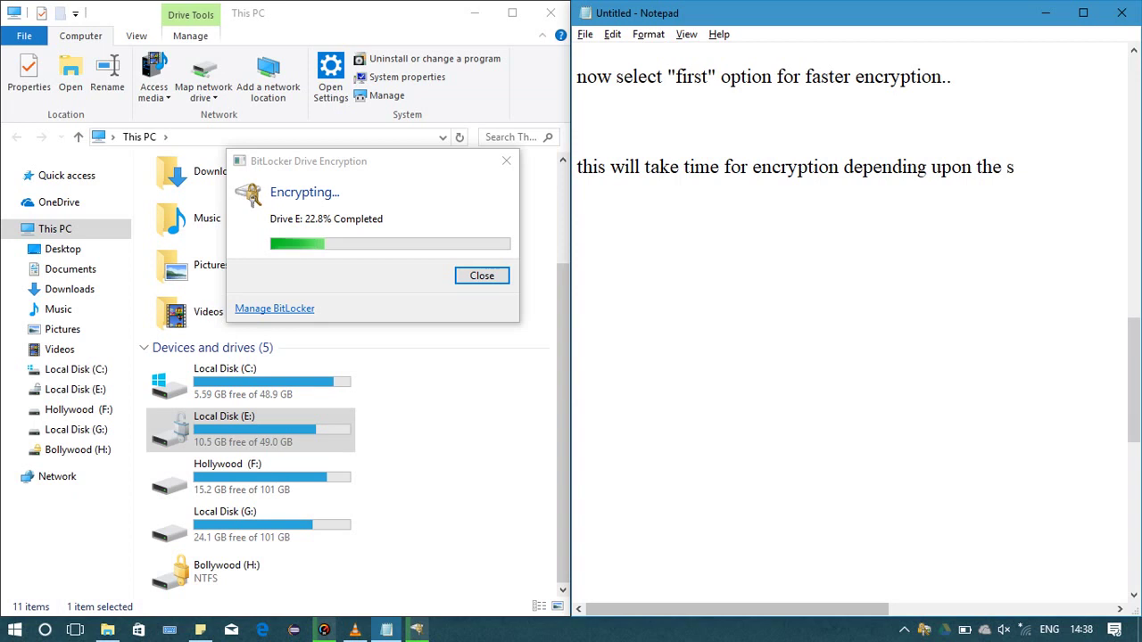
pyautogui.press('BackSpace')
pyautogui.write('disk')
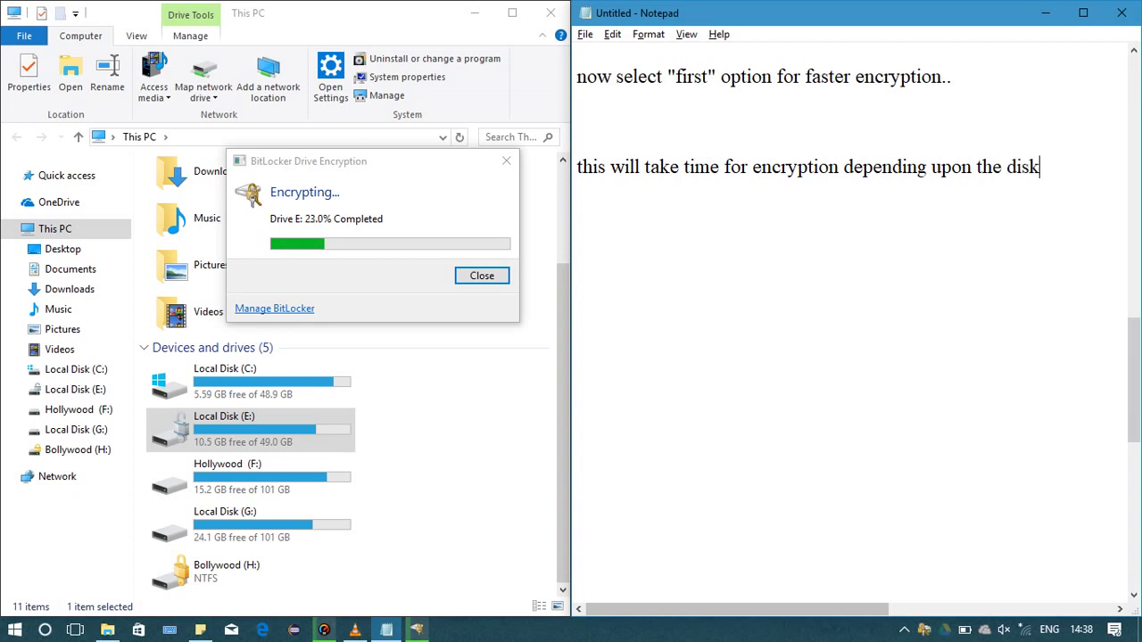
pyautogui.write(' size you have')
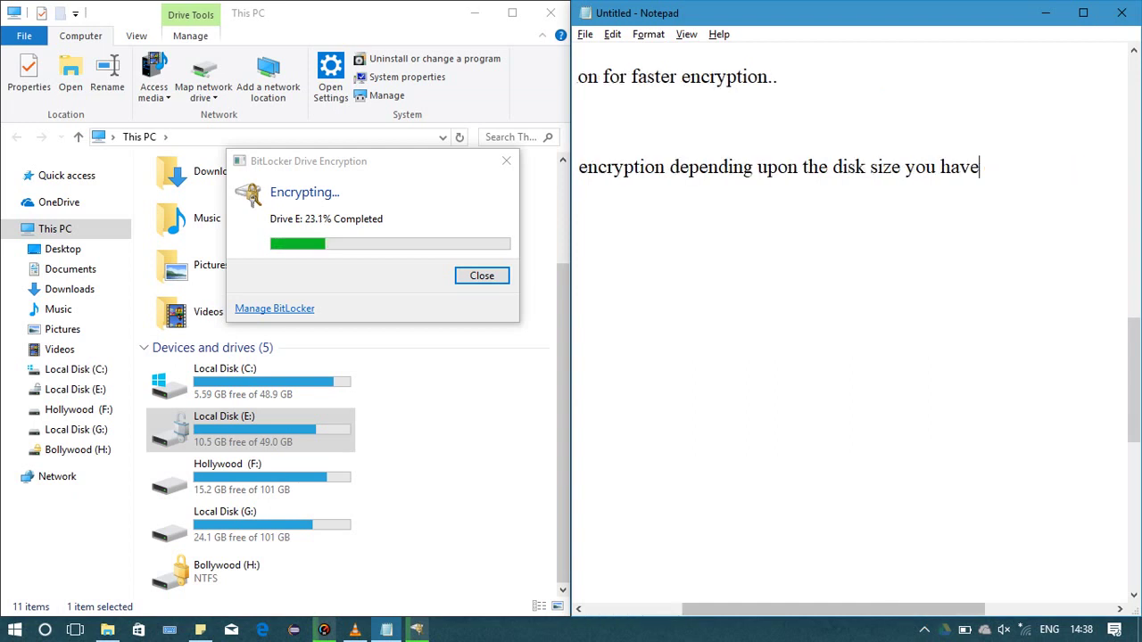
pyautogui.write(' used...')
# Add 'as i have used 80% of the disk.... it is going to take a big amount of time.'
pyautogui.press('Return')
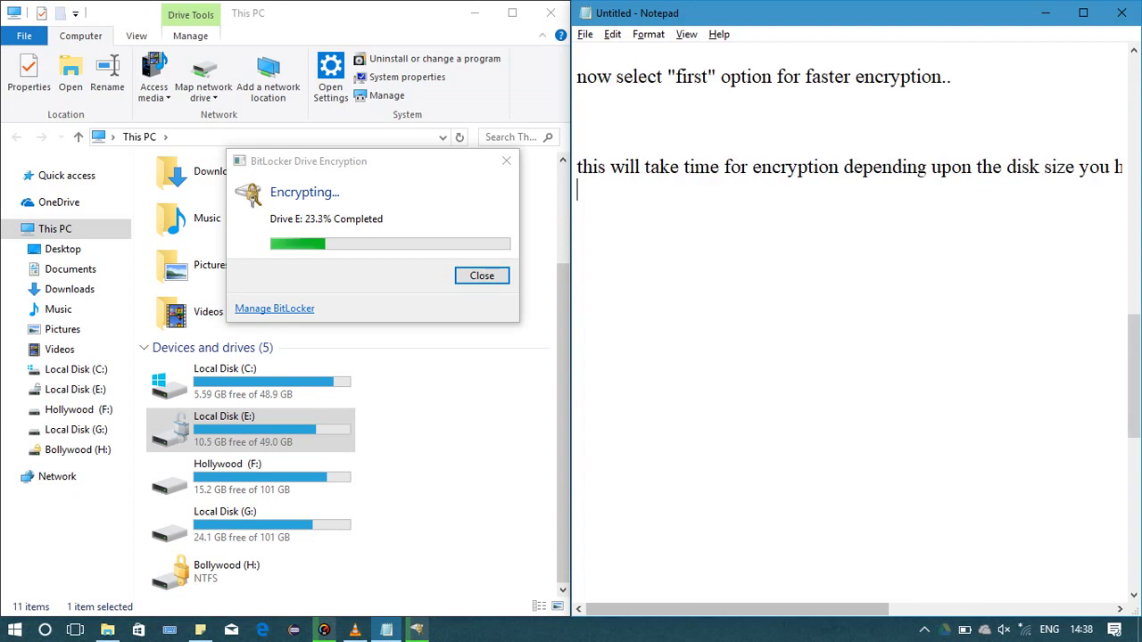
pyautogui.write('as i hav')
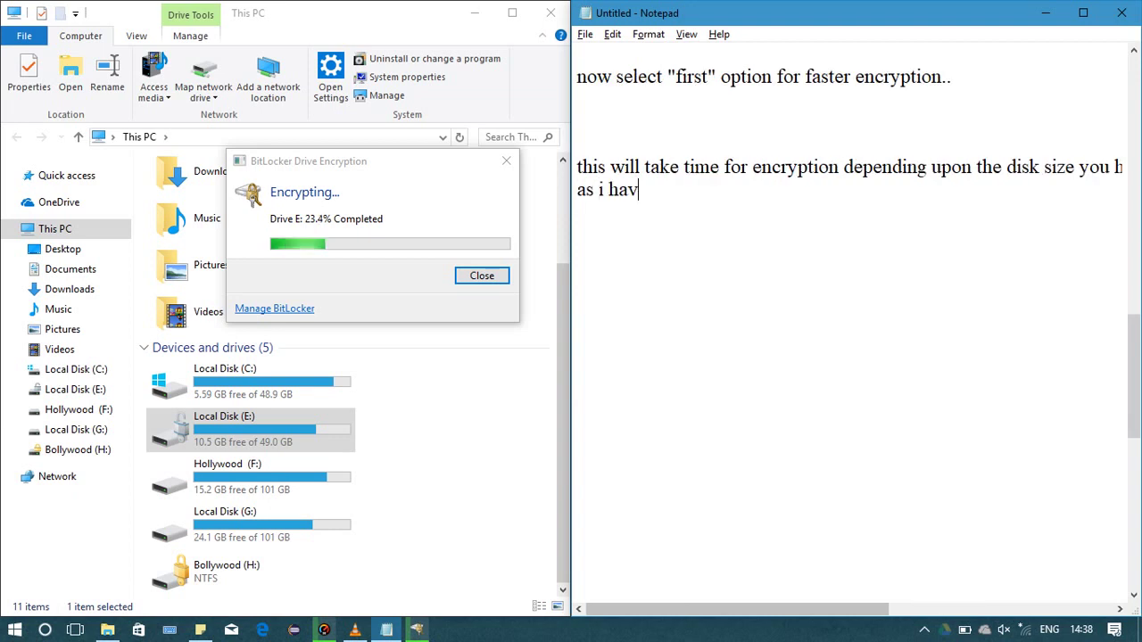
pyautogui.write('e')
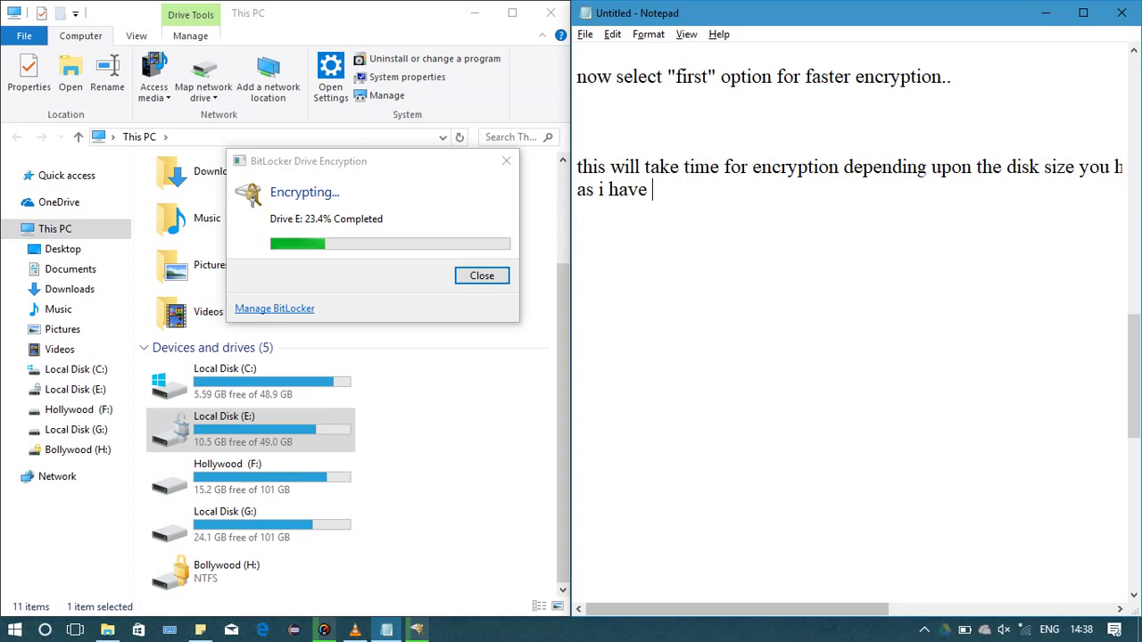
pyautogui.write(' used 8')
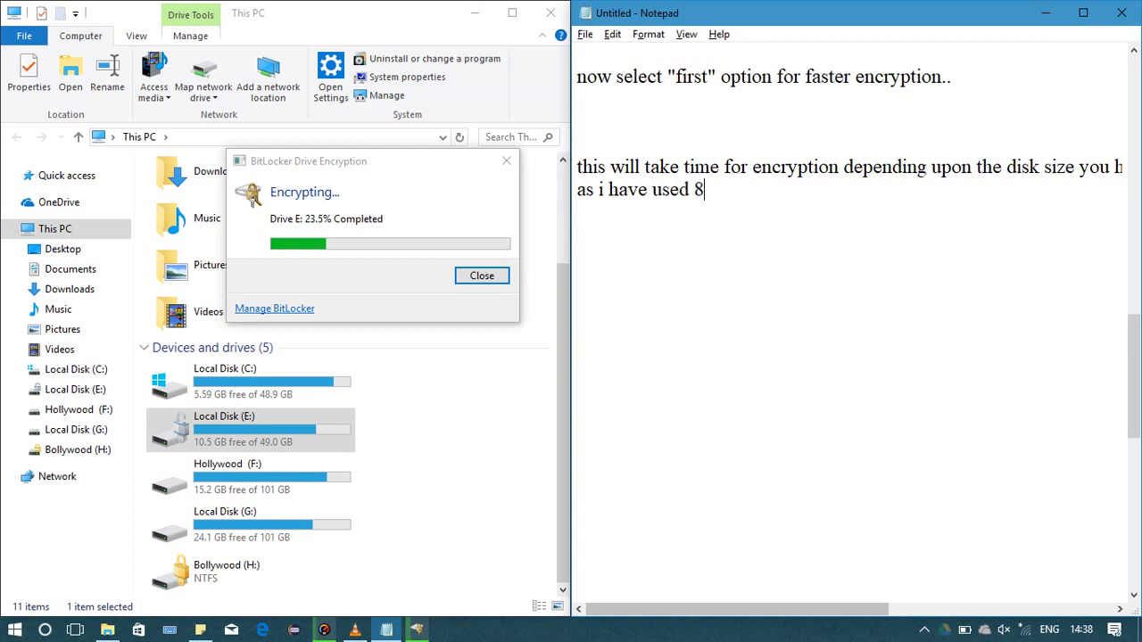
pyautogui.write('0% ')
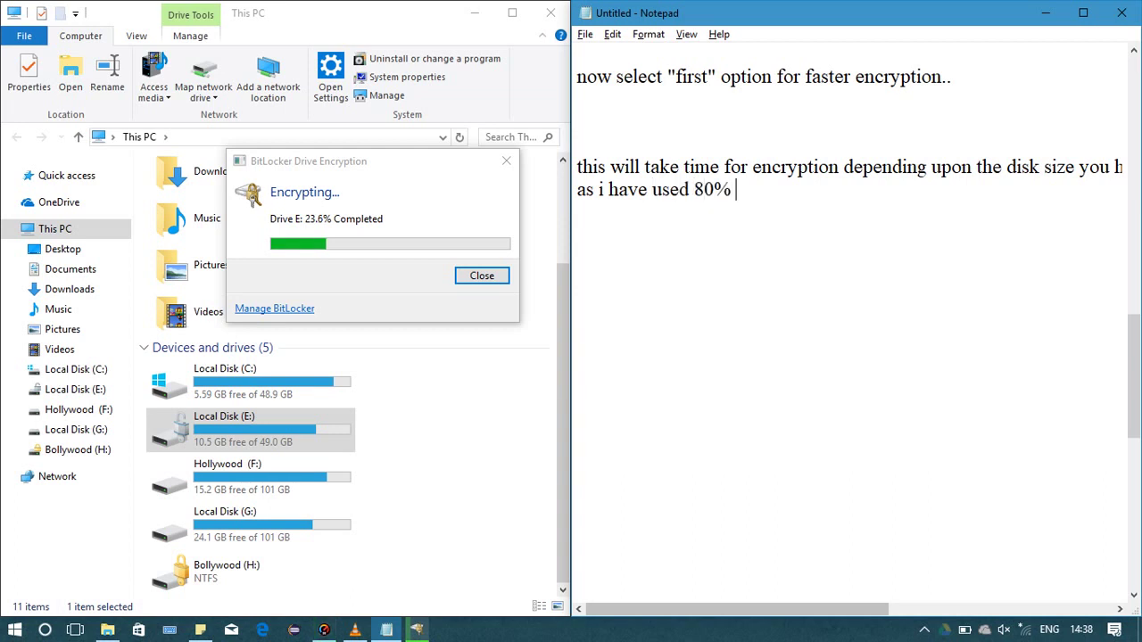
pyautogui.write('of the')
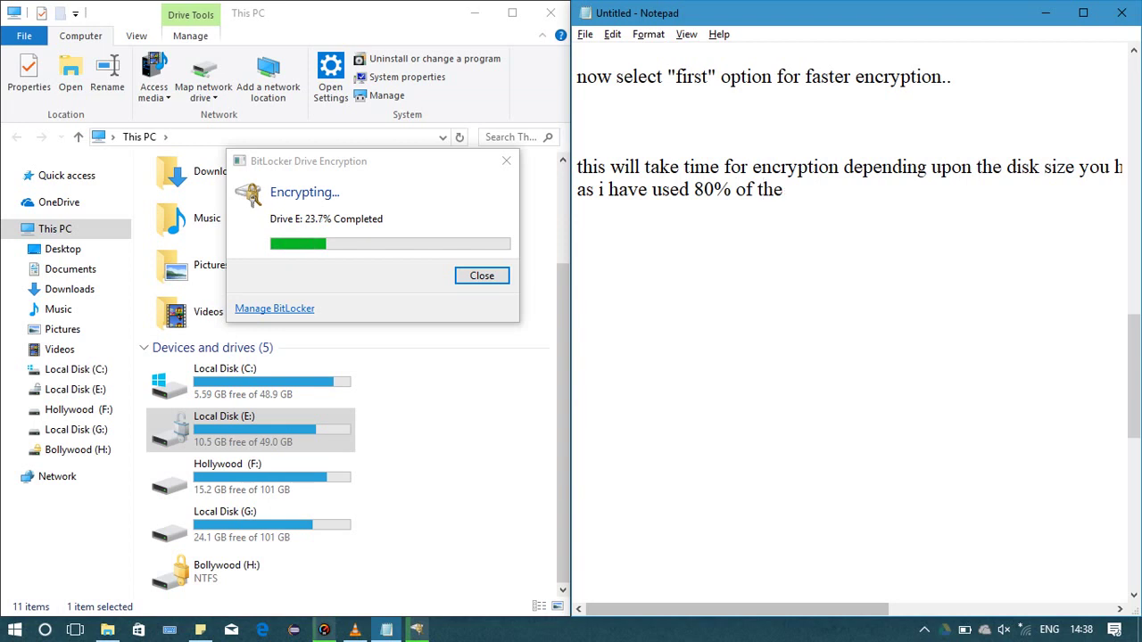
pyautogui.write(' disk.... it is goin')
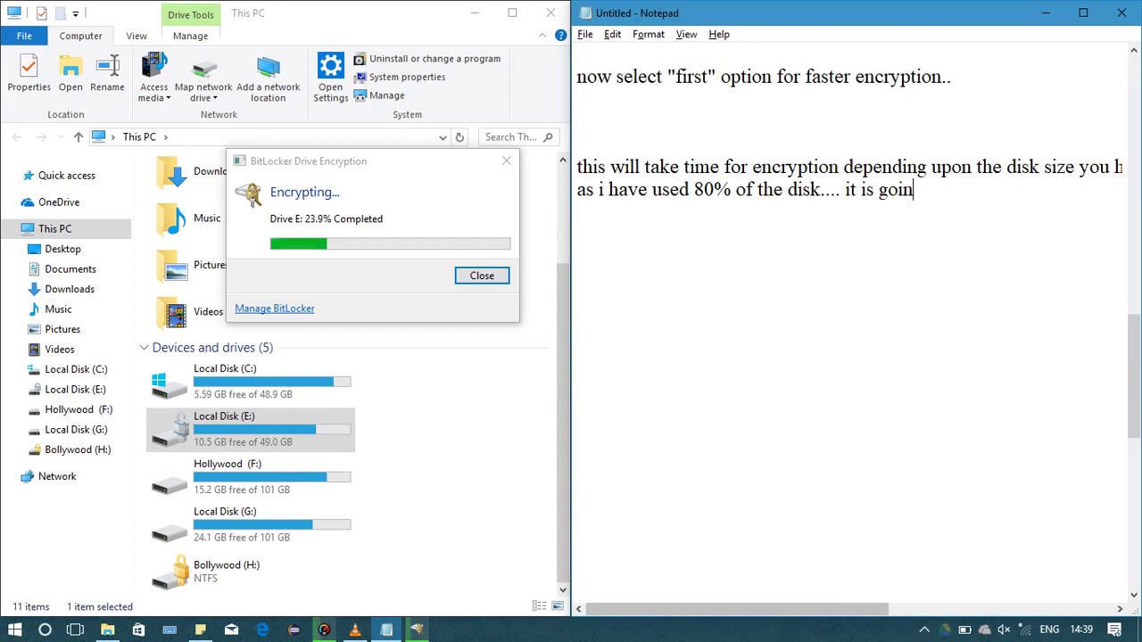
pyautogui.write('g to ta')
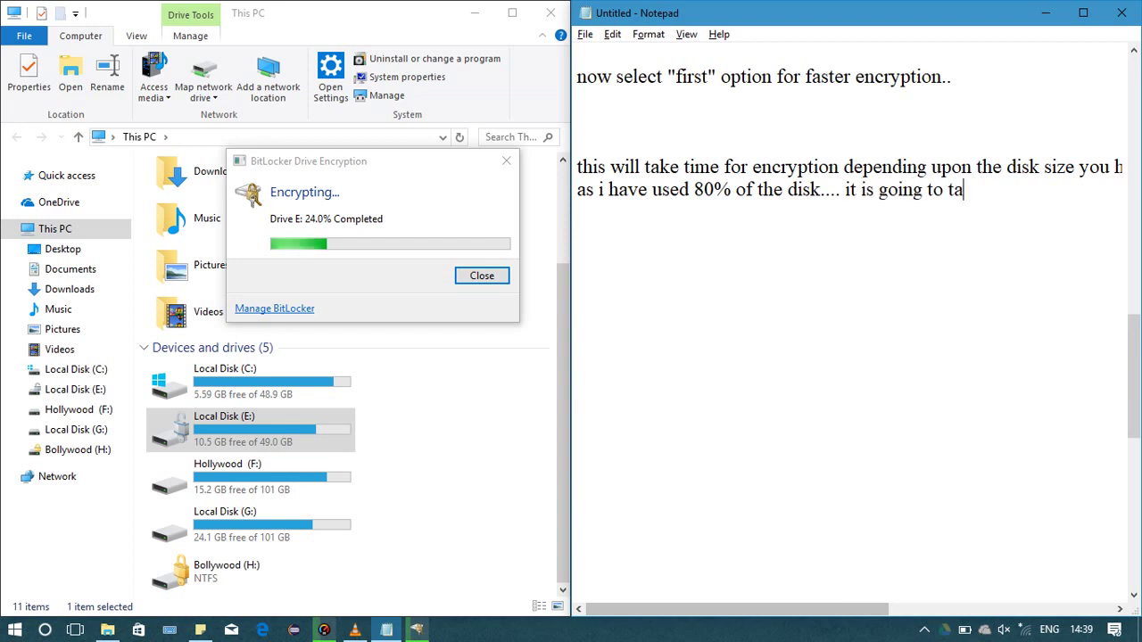
pyautogui.write('ke ')
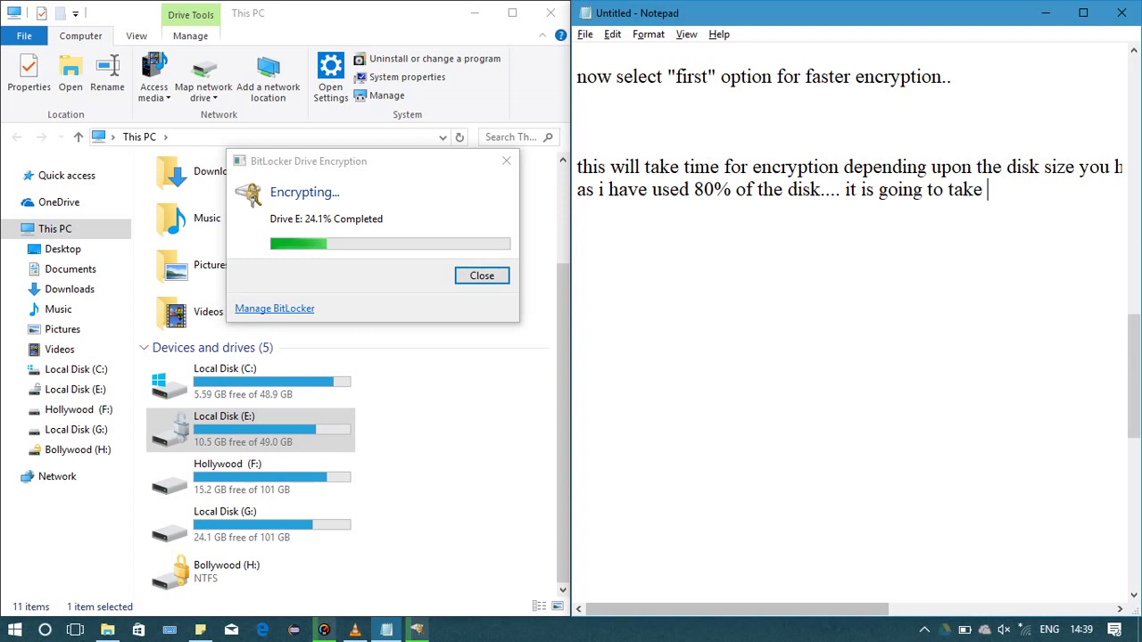
pyautogui.write('too')
pyautogui.press('BackSpace')
pyautogui.press('BackSpace')
pyautogui.press('BackSpace')
pyautogui.write('big')
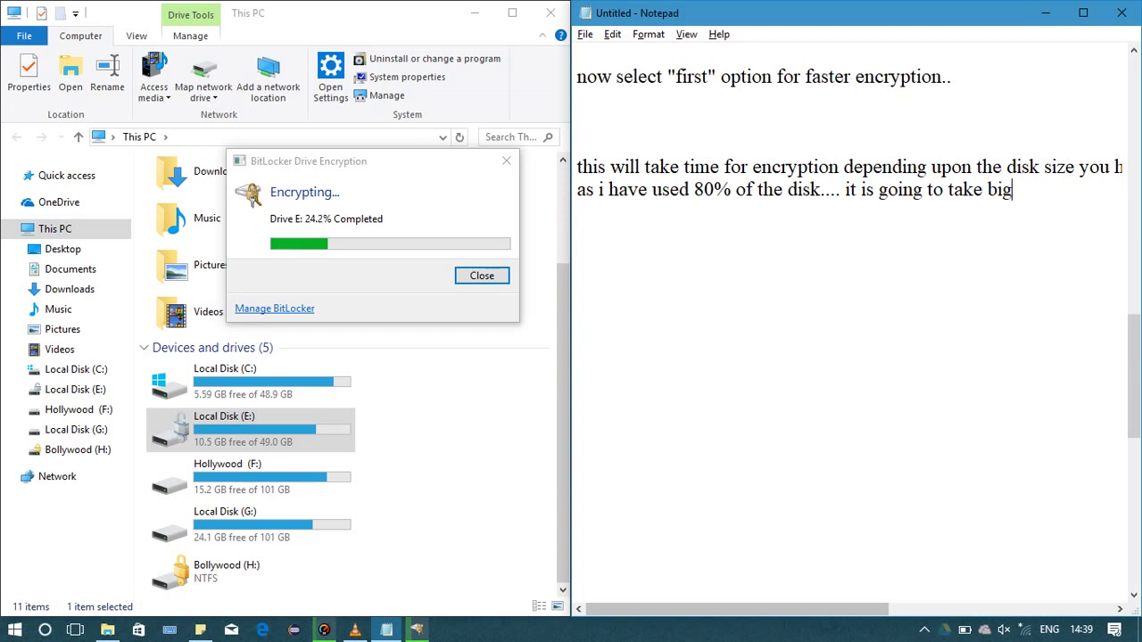
pyautogui.write(' amount of time')
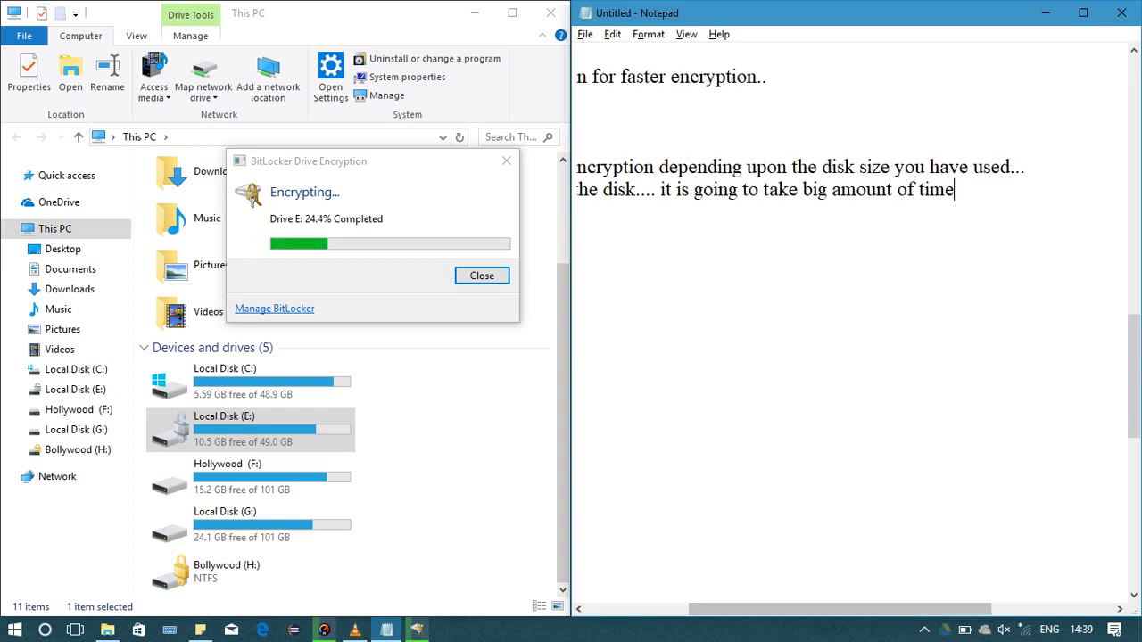
pyautogui.write('.')
# Add 'So be petient...' and begin 'While it is encrypting the disk i pause this video'
pyautogui.press('Return')
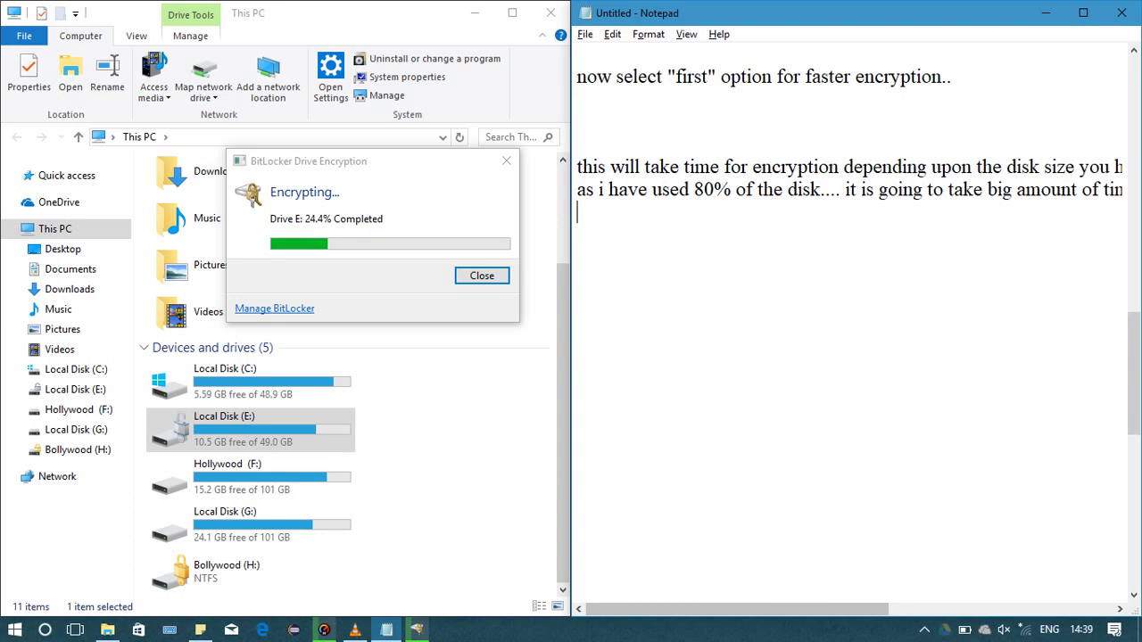
pyautogui.write('So ')
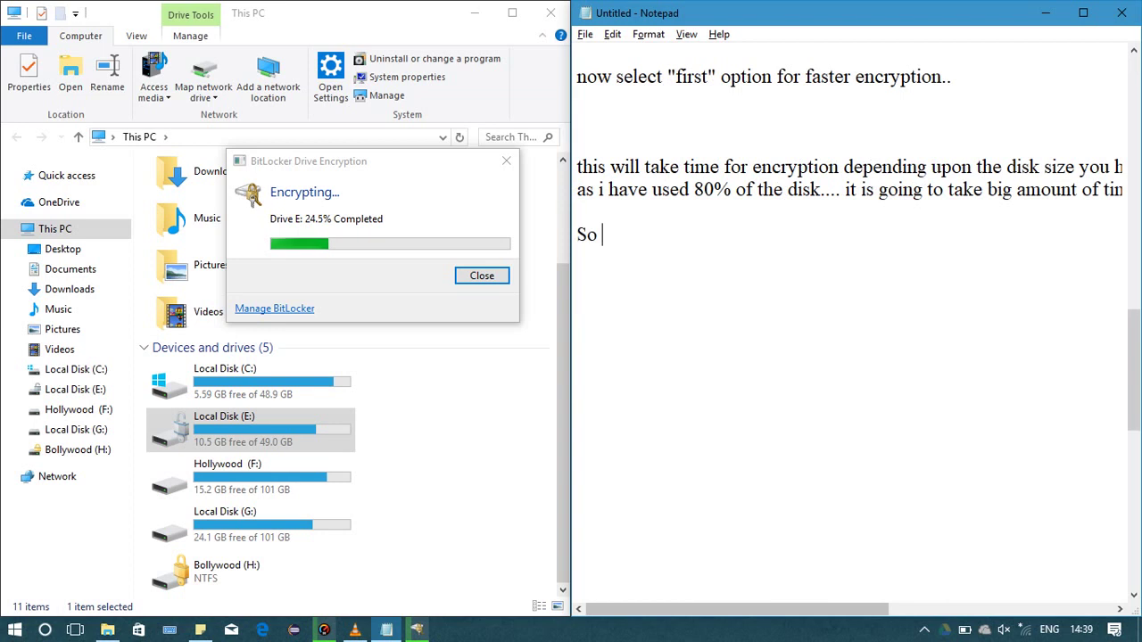
pyautogui.write('be pet')
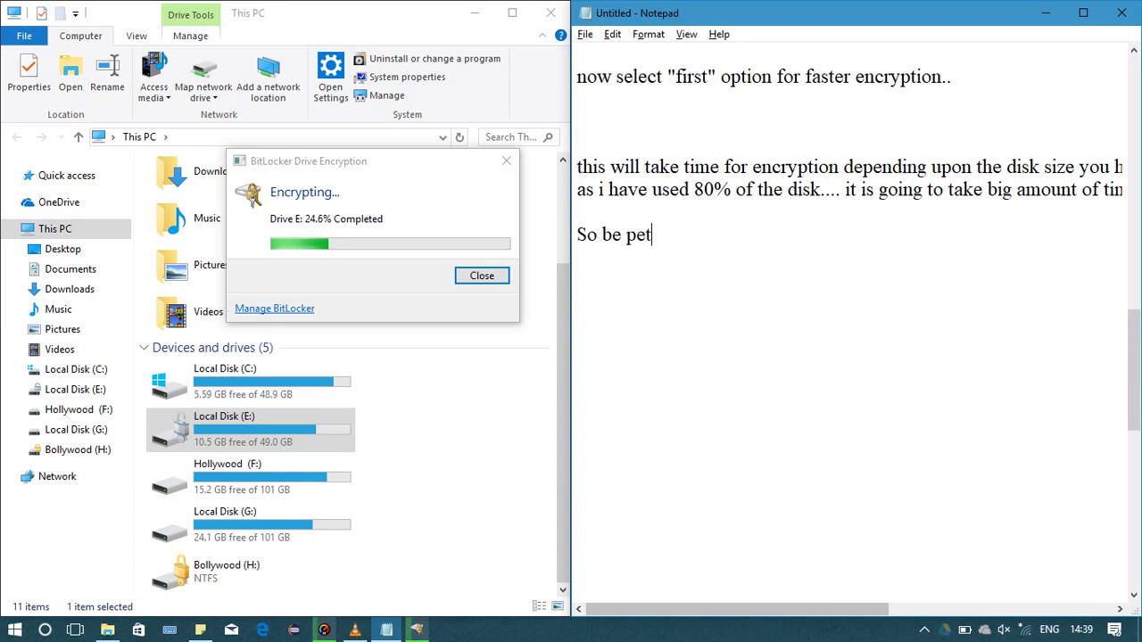
pyautogui.write('ient')
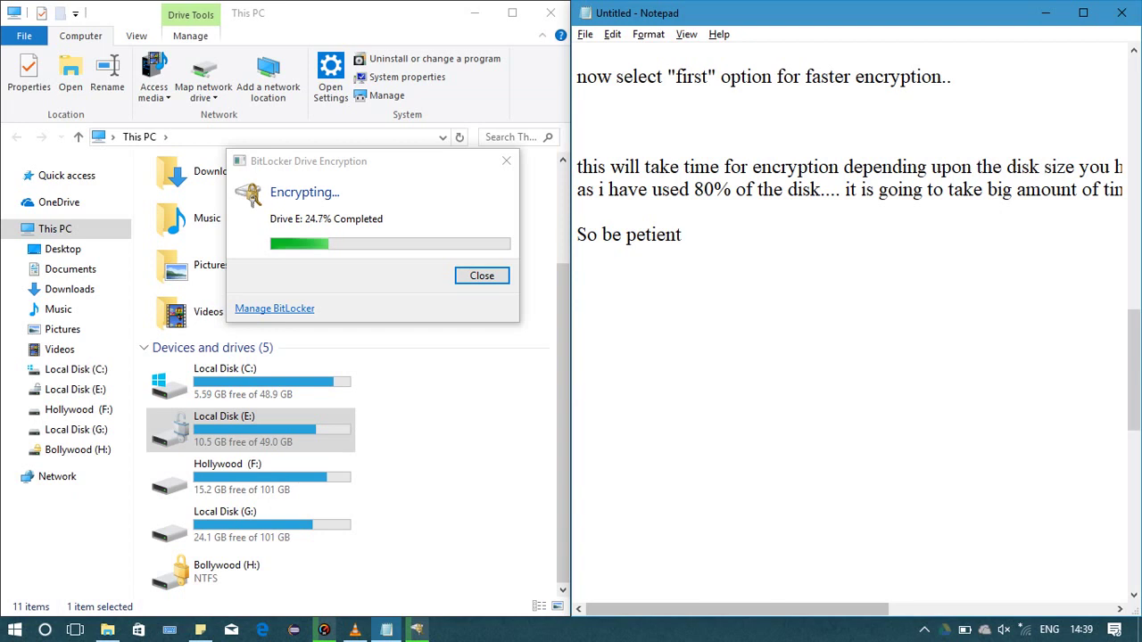
pyautogui.write('...')
pyautogui.press('Return')
pyautogui.press('Return')
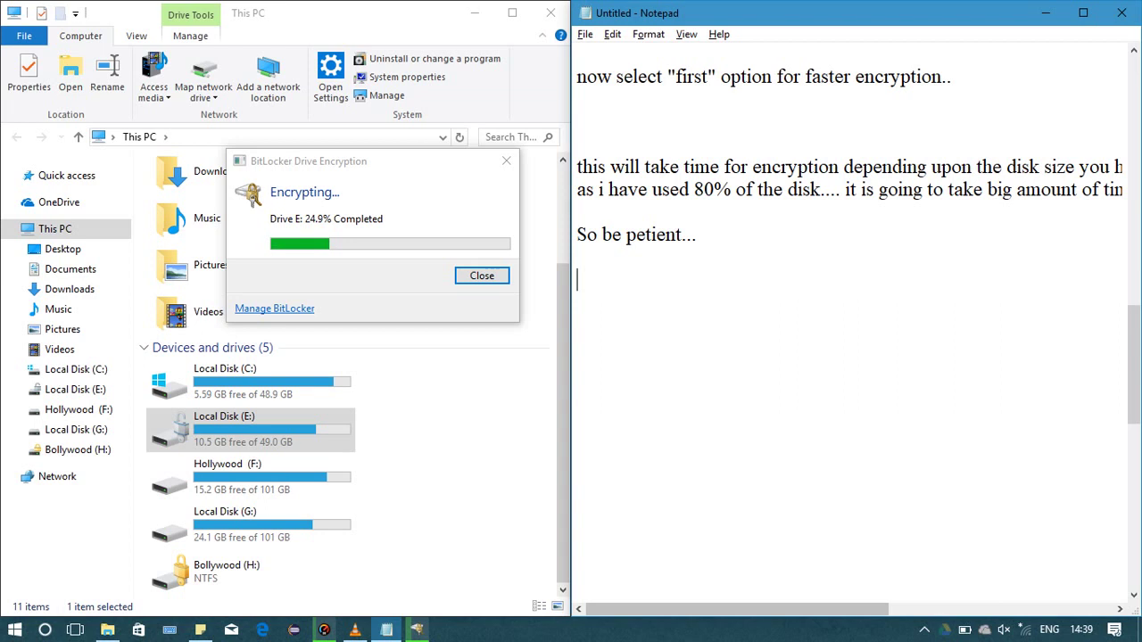
pyautogui.write('While it is')
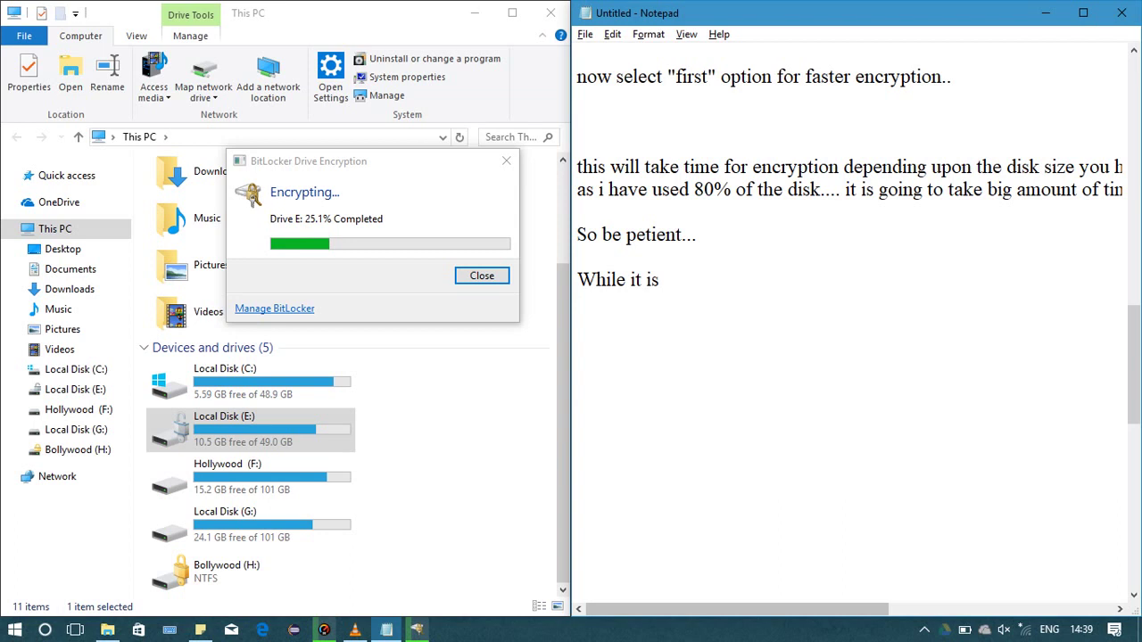
pyautogui.write(' encrypting')
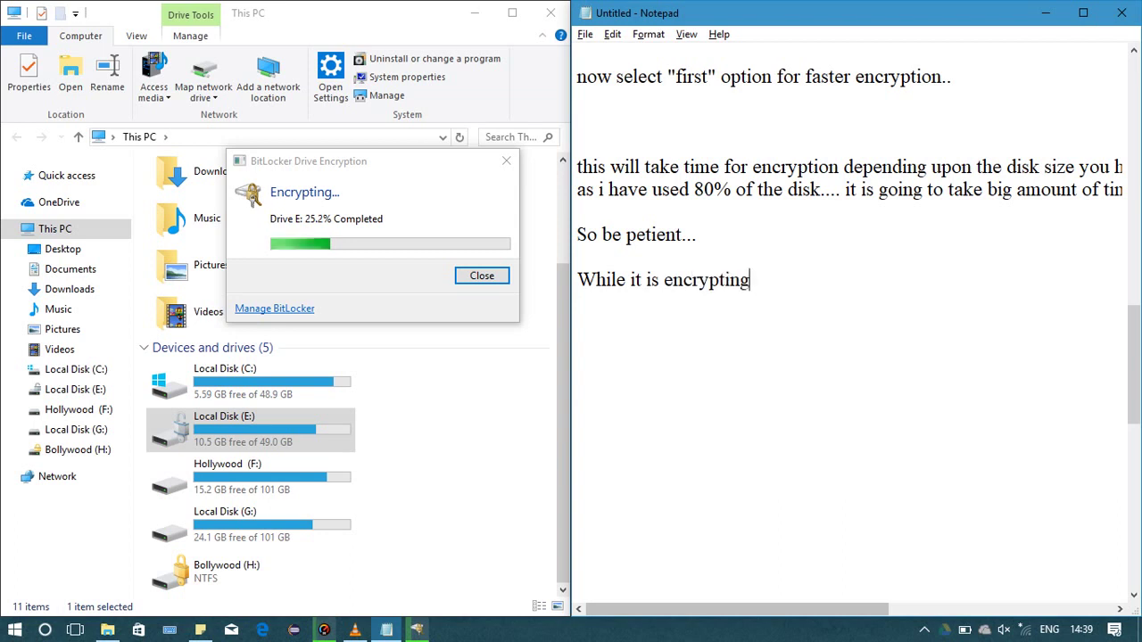
pyautogui.write(' the ')
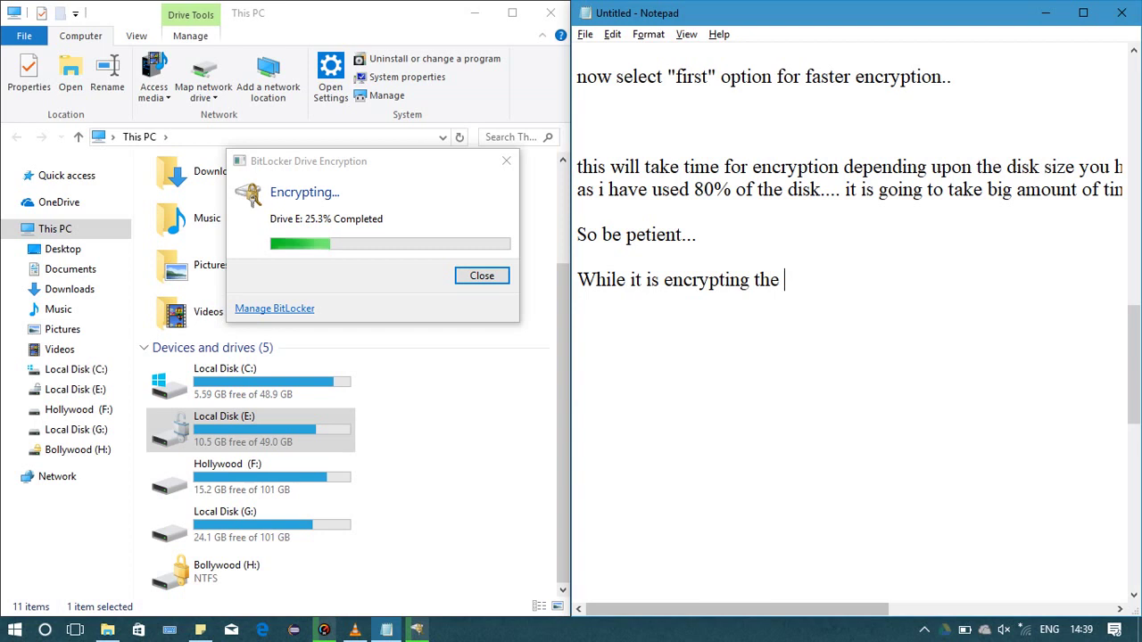
pyautogui.write('disk i ')
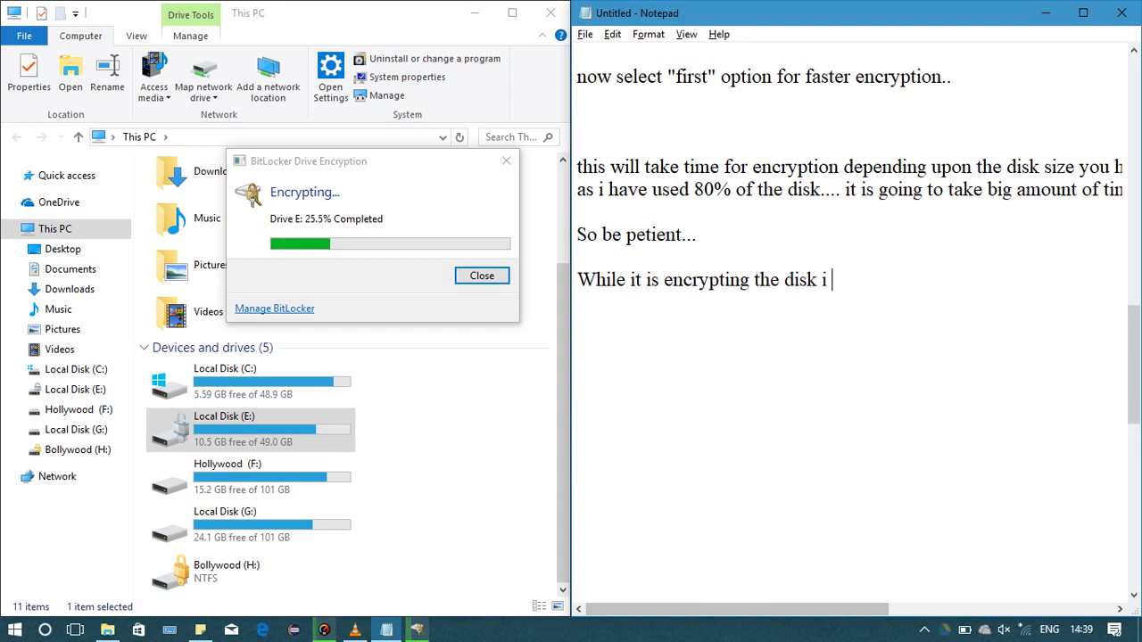
pyautogui.write('pause this ')
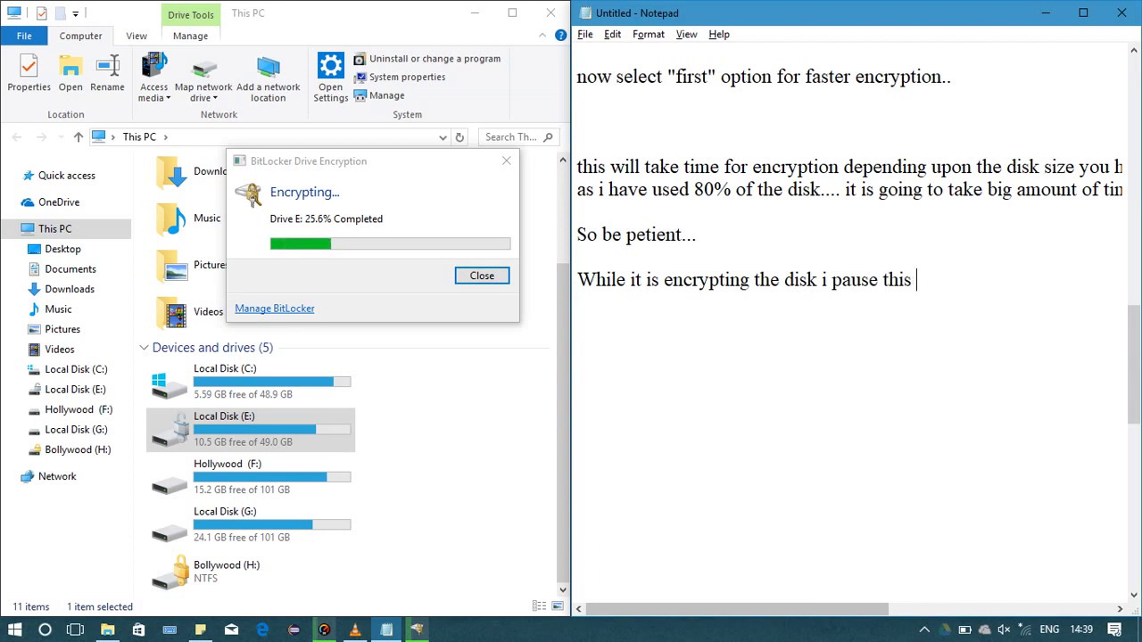
pyautogui.write('vis')
pyautogui.press('BackSpace')
pyautogui.write('deo and ')
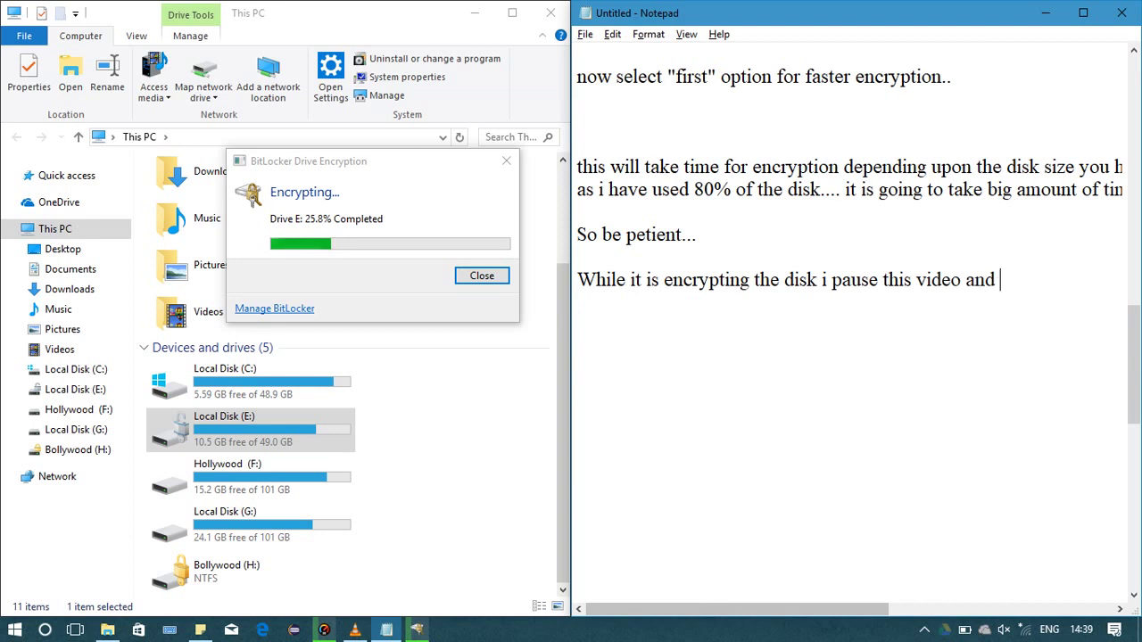
pyautogui.write('i')
# Finish with 'i will resume it as it gets completes...'
pyautogui.press('BackSpace')
pyautogui.press('BackSpace')
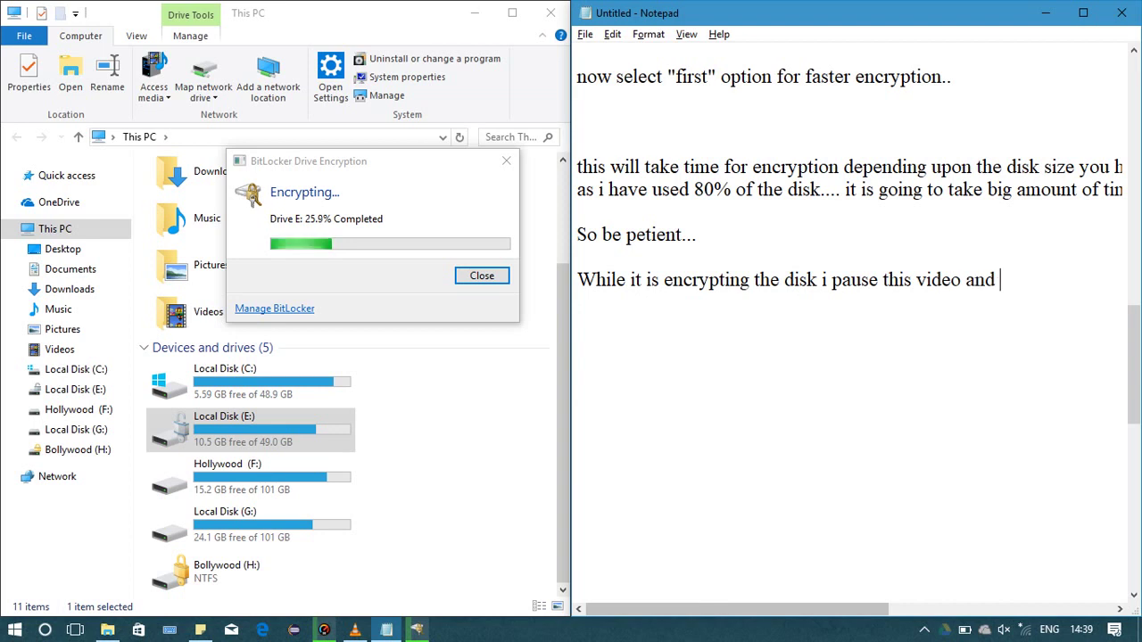
pyautogui.write('i will')
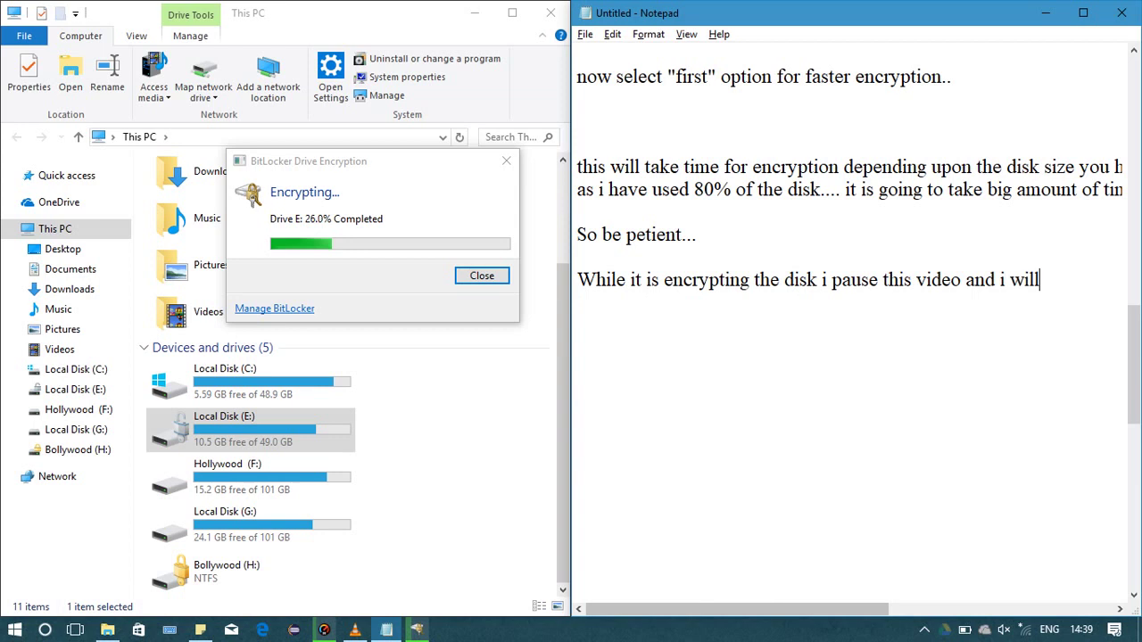
pyautogui.write(' resume ')
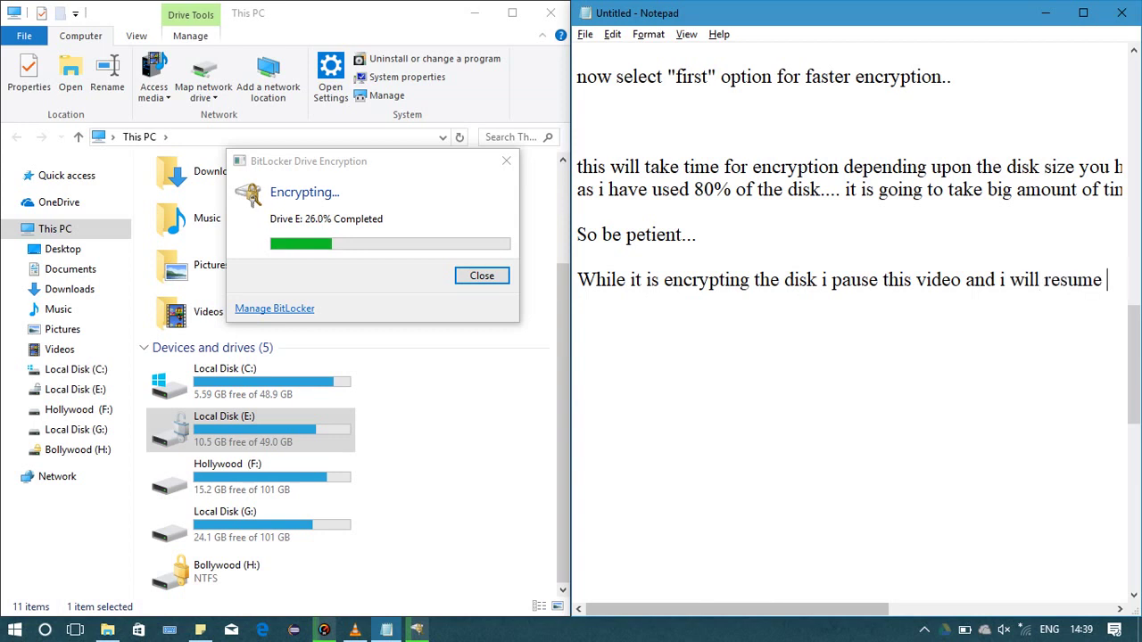
pyautogui.write('it')
pyautogui.press('Return')
pyautogui.write('as it comp')
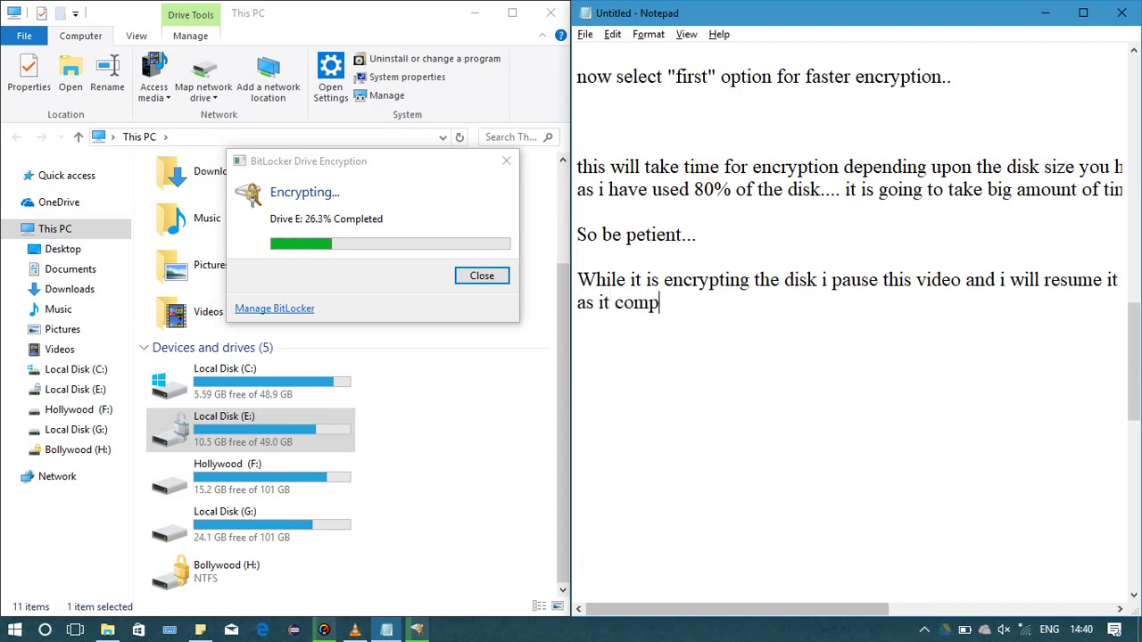
pyautogui.write('letes')
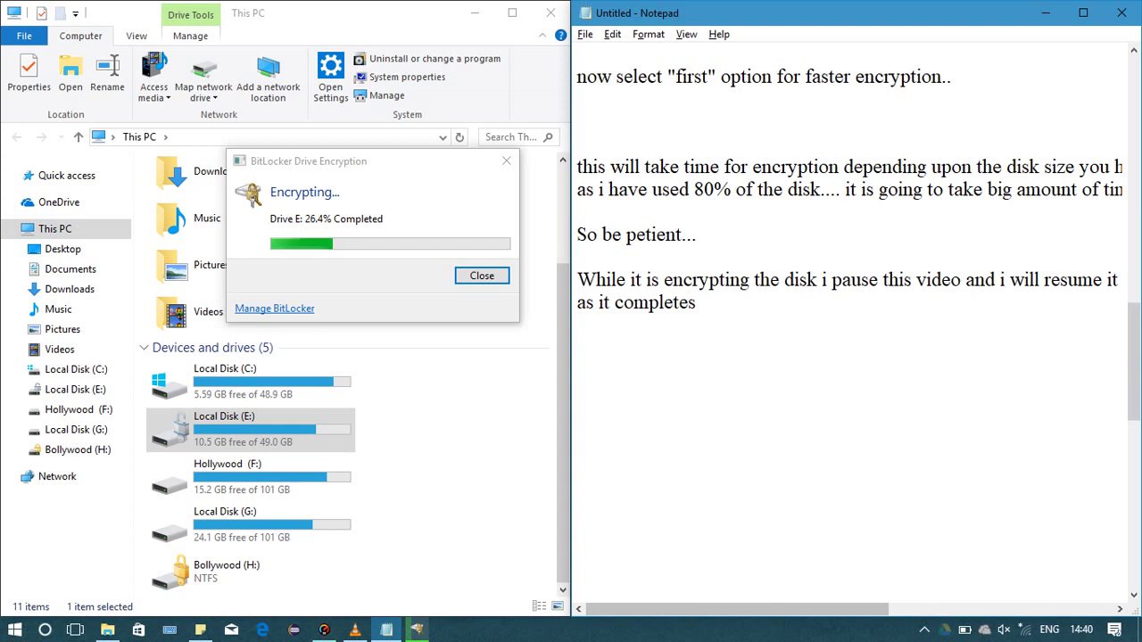
pyautogui.press('BackSpace')
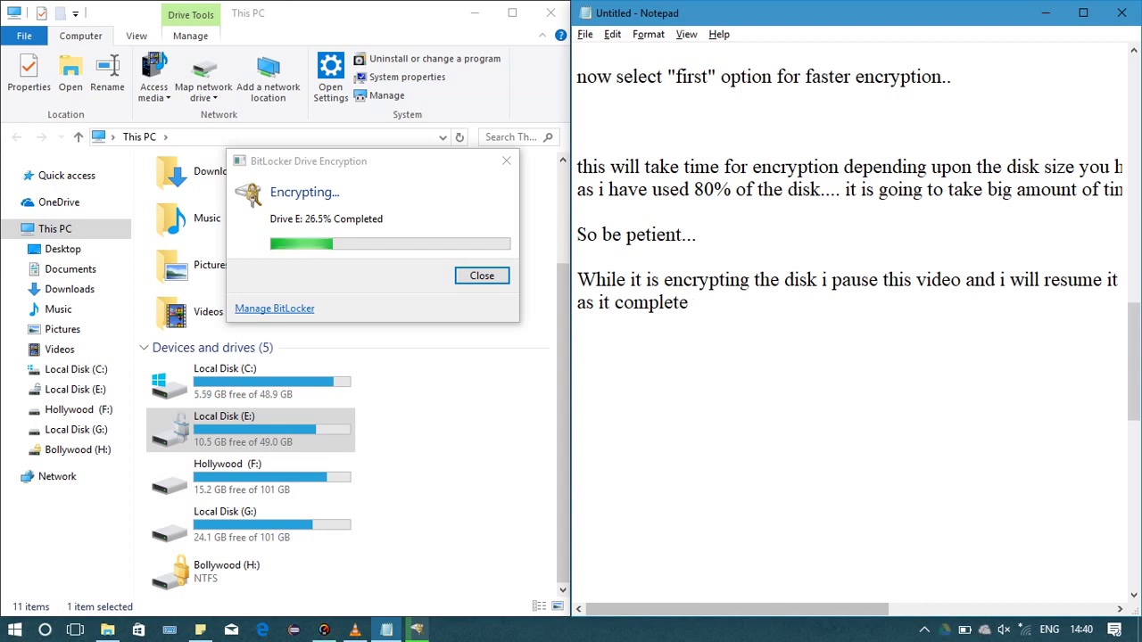
pyautogui.write('gets complete')
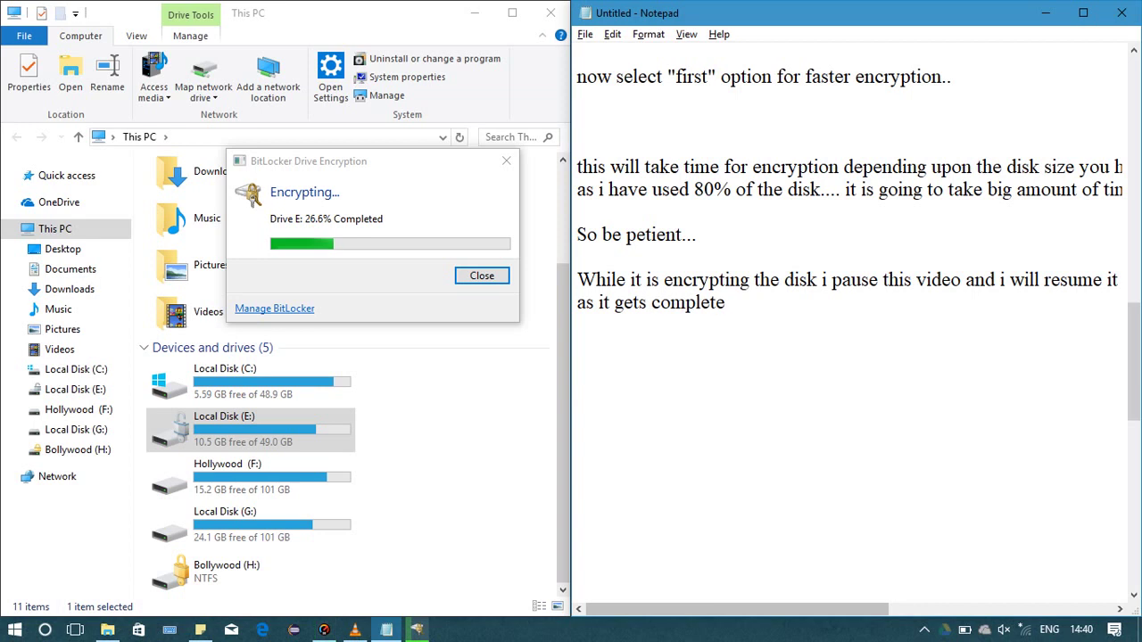
pyautogui.write('s...')
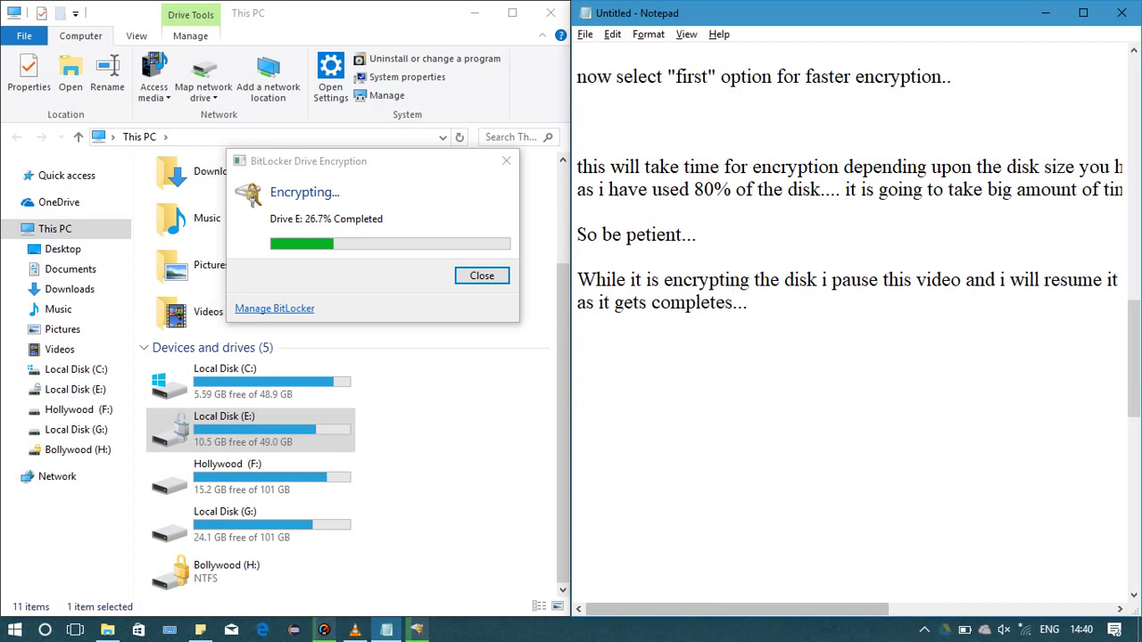
# Pause the VLC stream, then bring the Notepad narration back to the front
pyautogui.hotkey('alt', 'Tab')
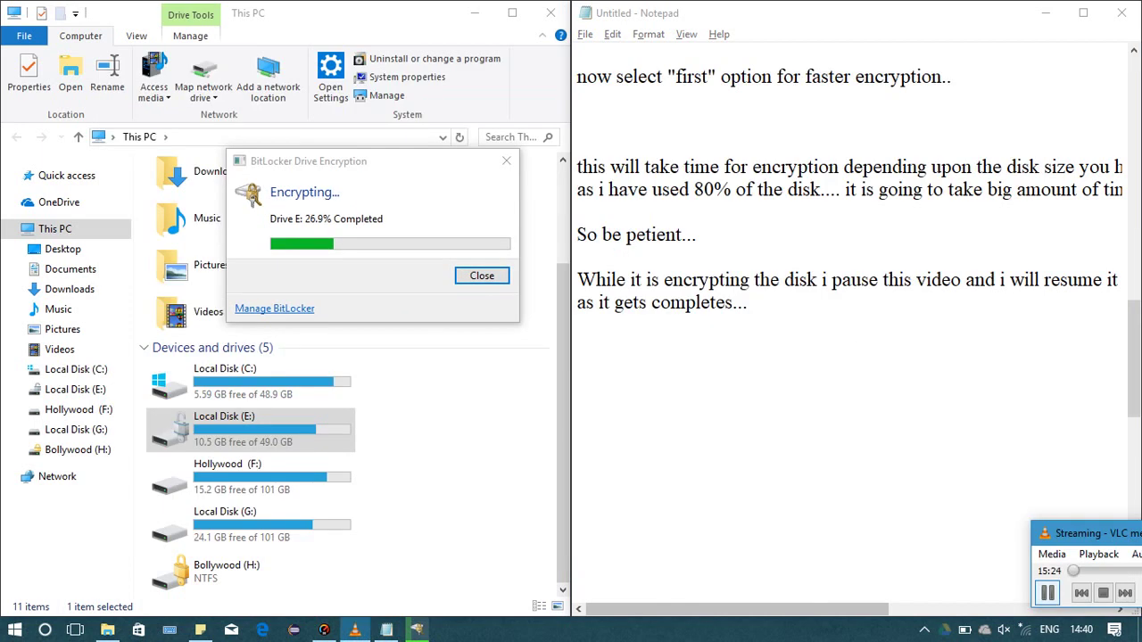
pyautogui.press('space')
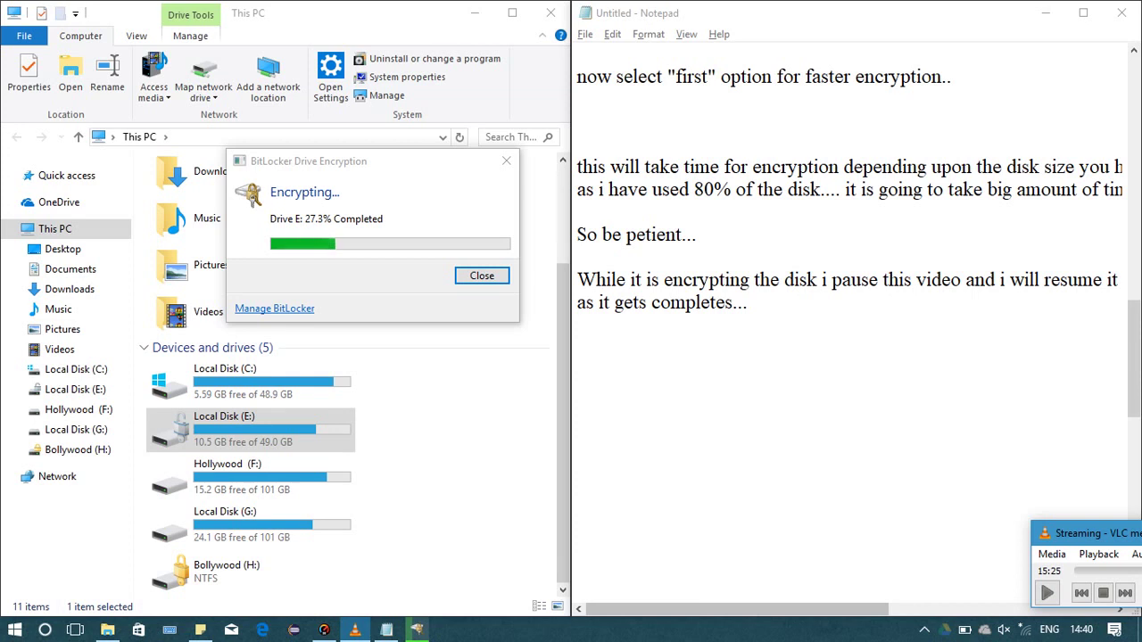
pyautogui.click(577, 325)
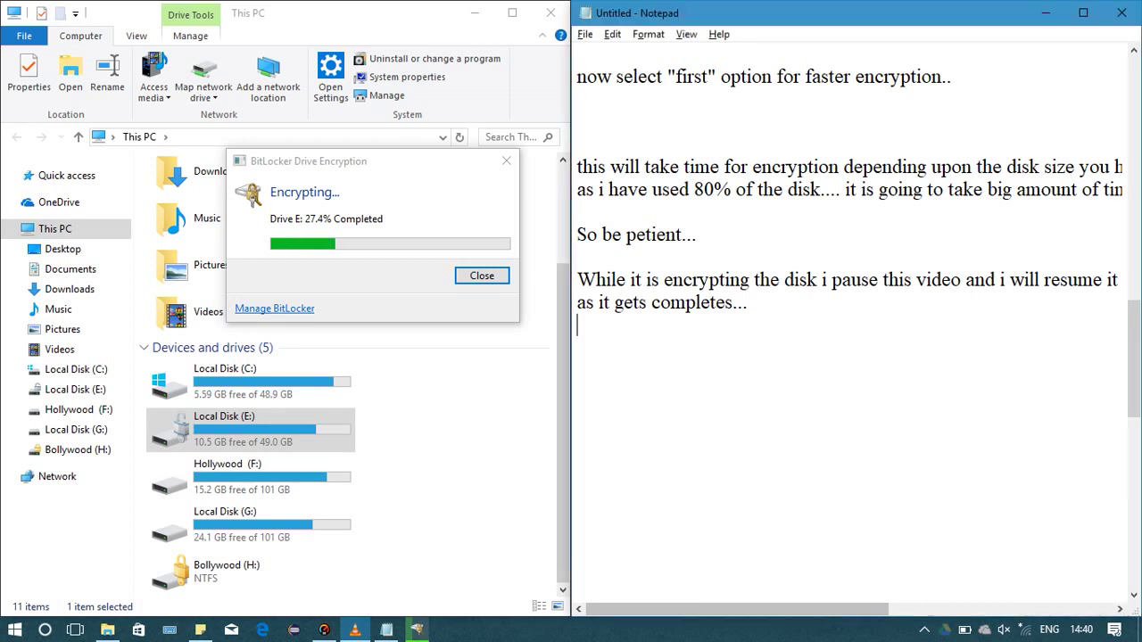